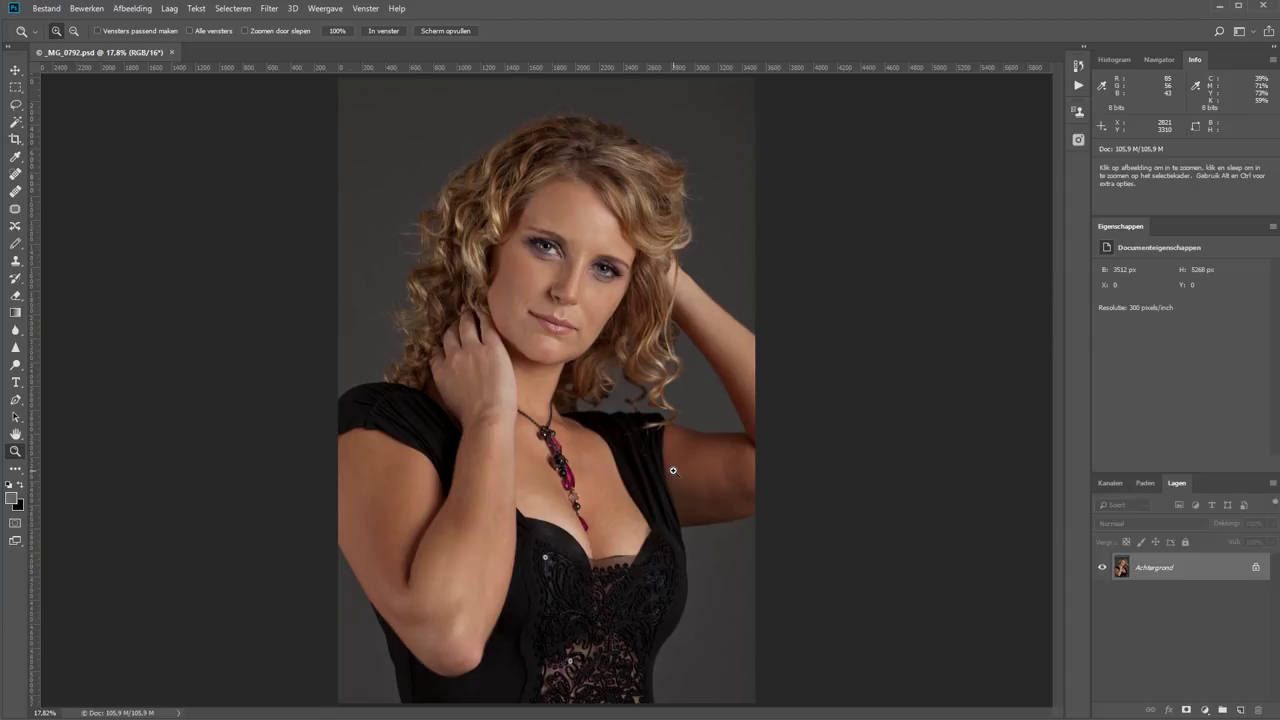
Step: Fill the window with the portrait, pan to the face, and duplicate the Achtergrond layer
left_click(440, 31)
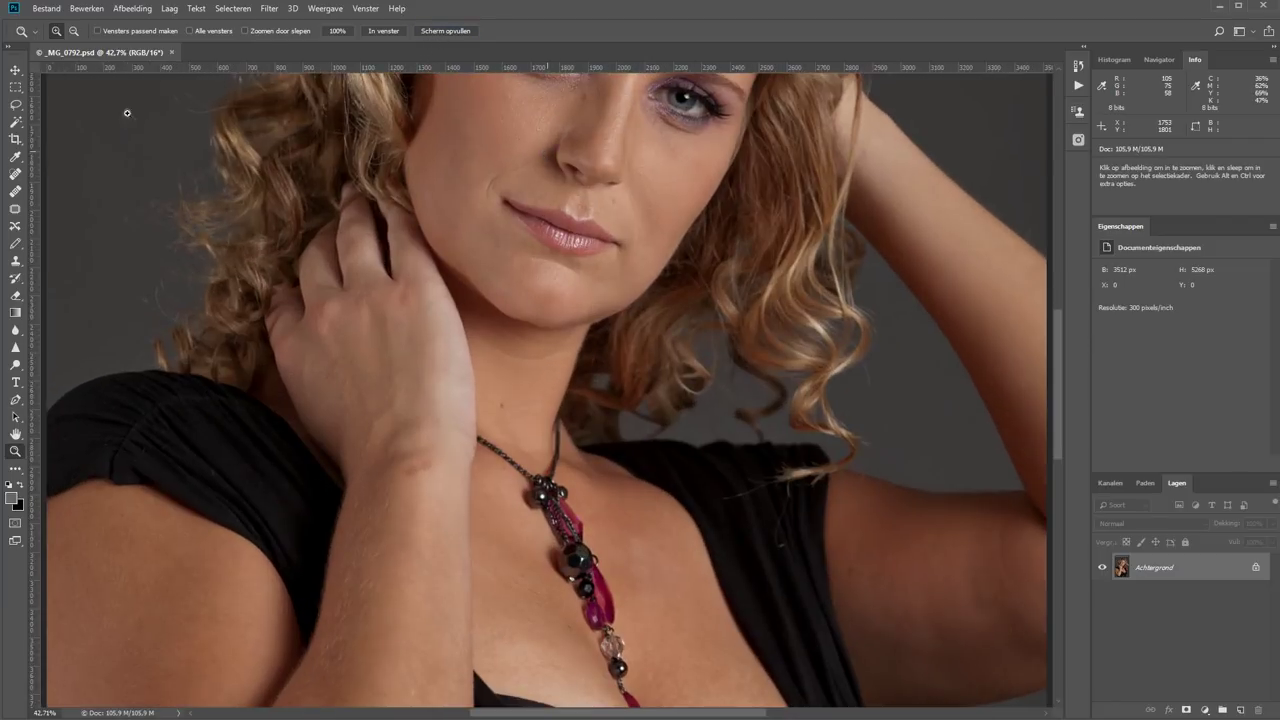
left_click(15, 434)
left_click_drag(450, 201, 443, 420)
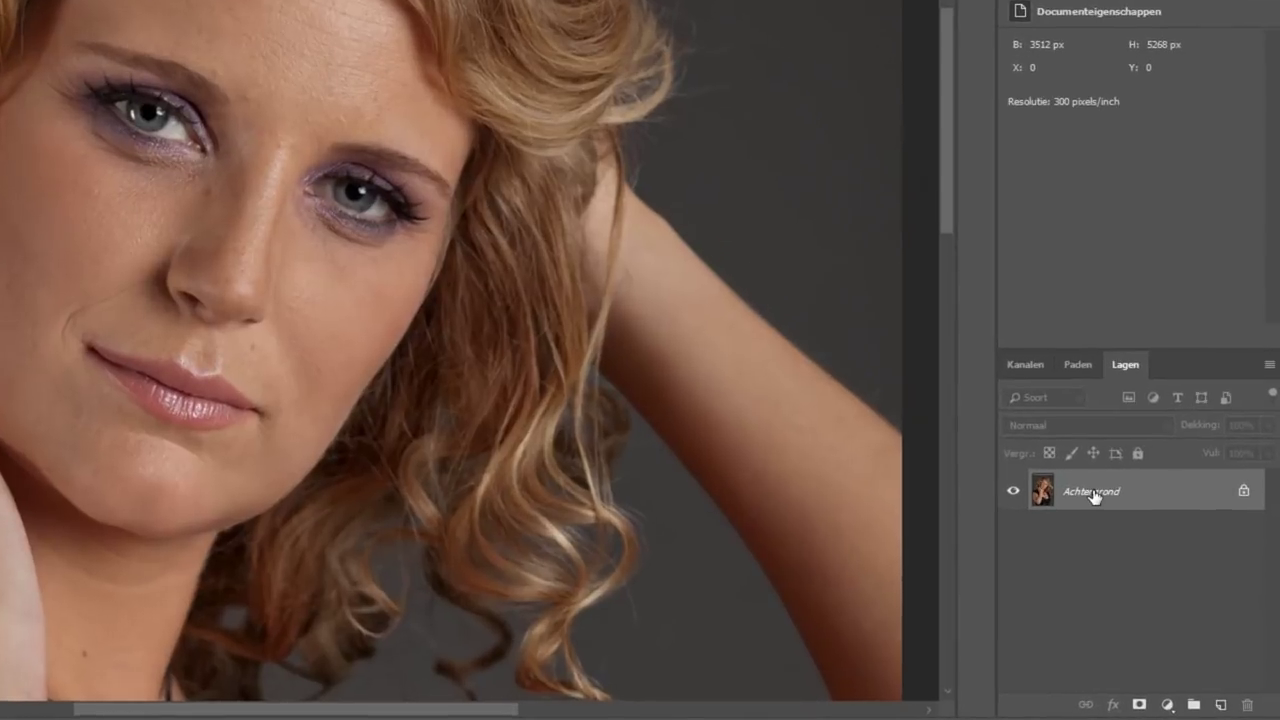
left_click_drag(1093, 495, 1221, 704)
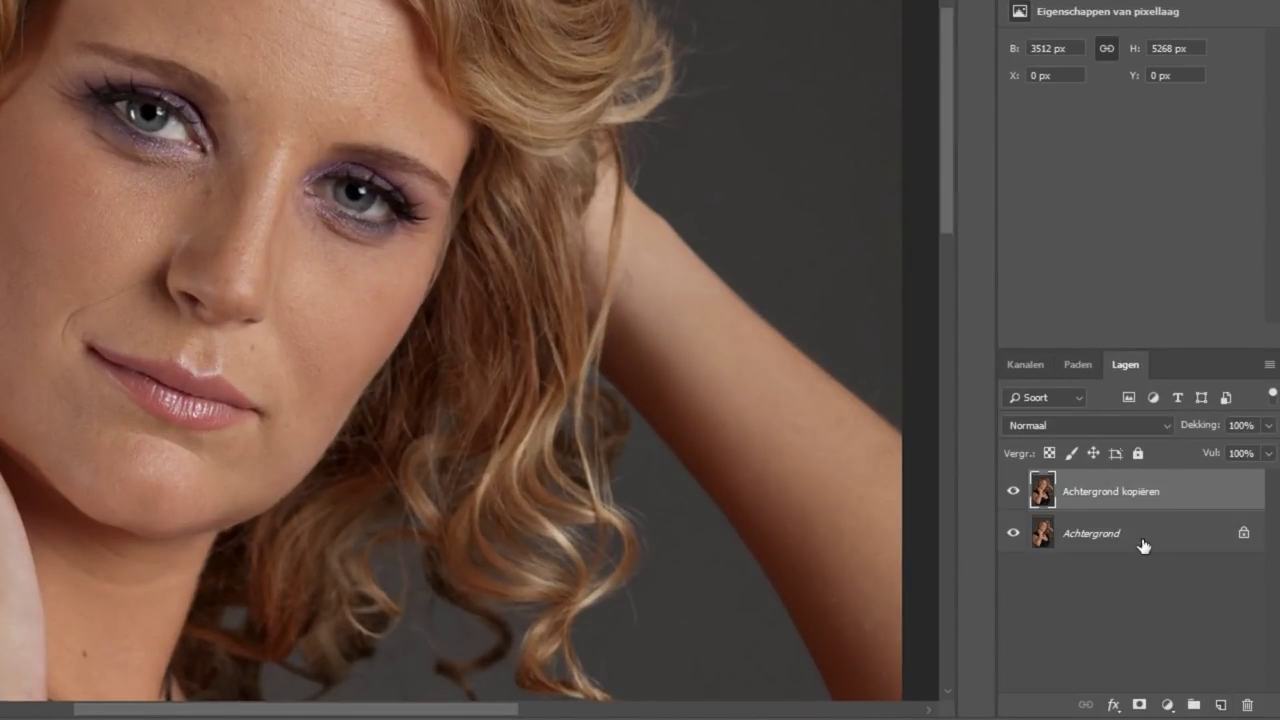
Step: Rename the background copy to 'vager'
double_click(1098, 494)
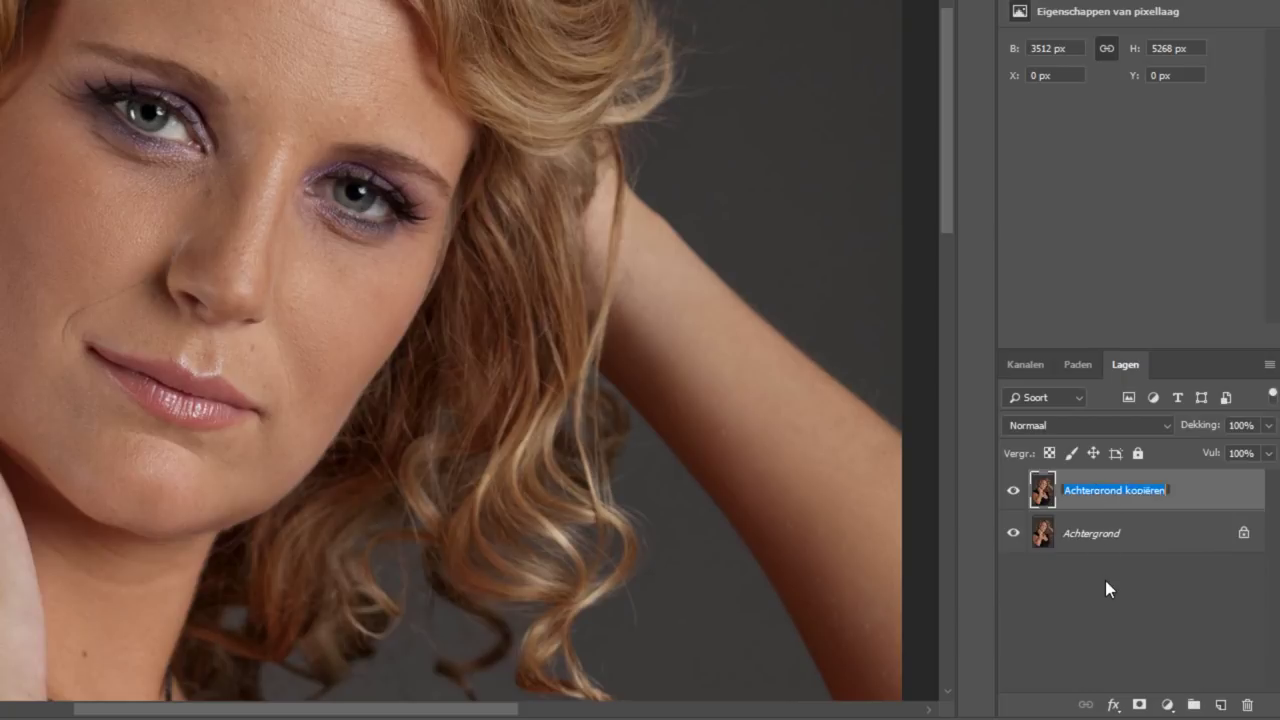
type("vager")
key("Return")
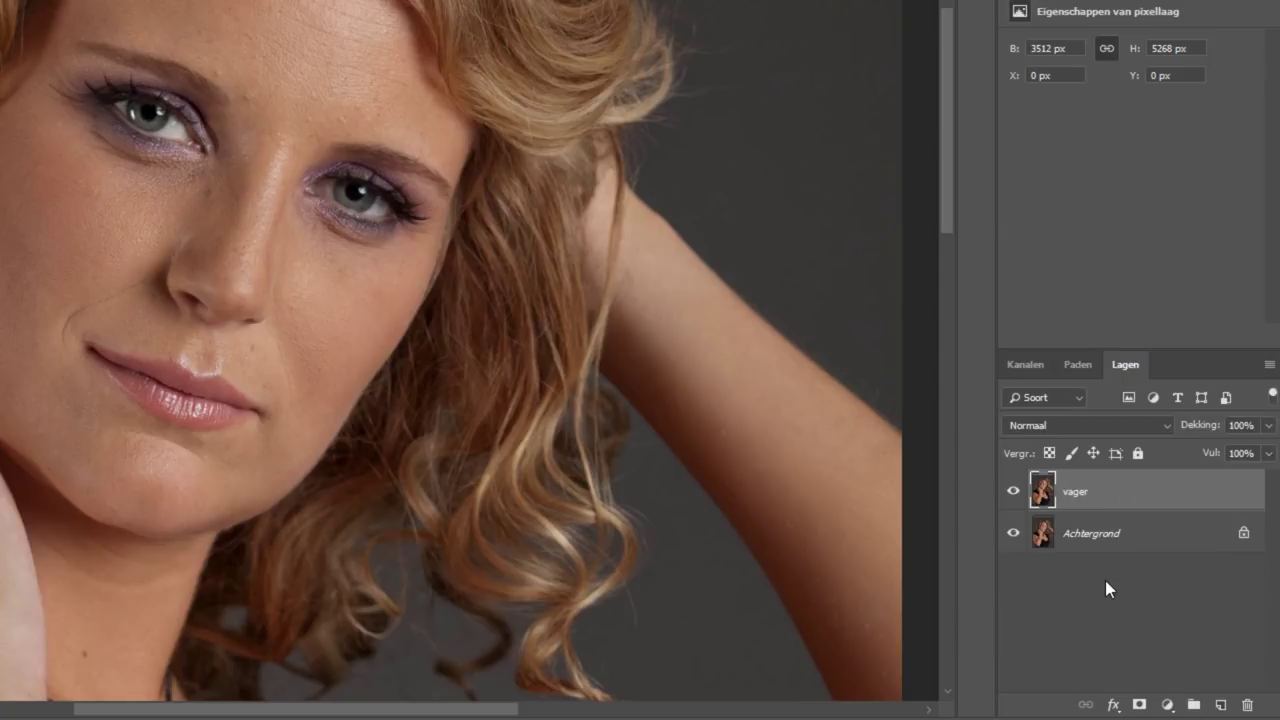
Step: Duplicate vager as a hidden layer named 'detail', then make vager active
key("ctrl+j")
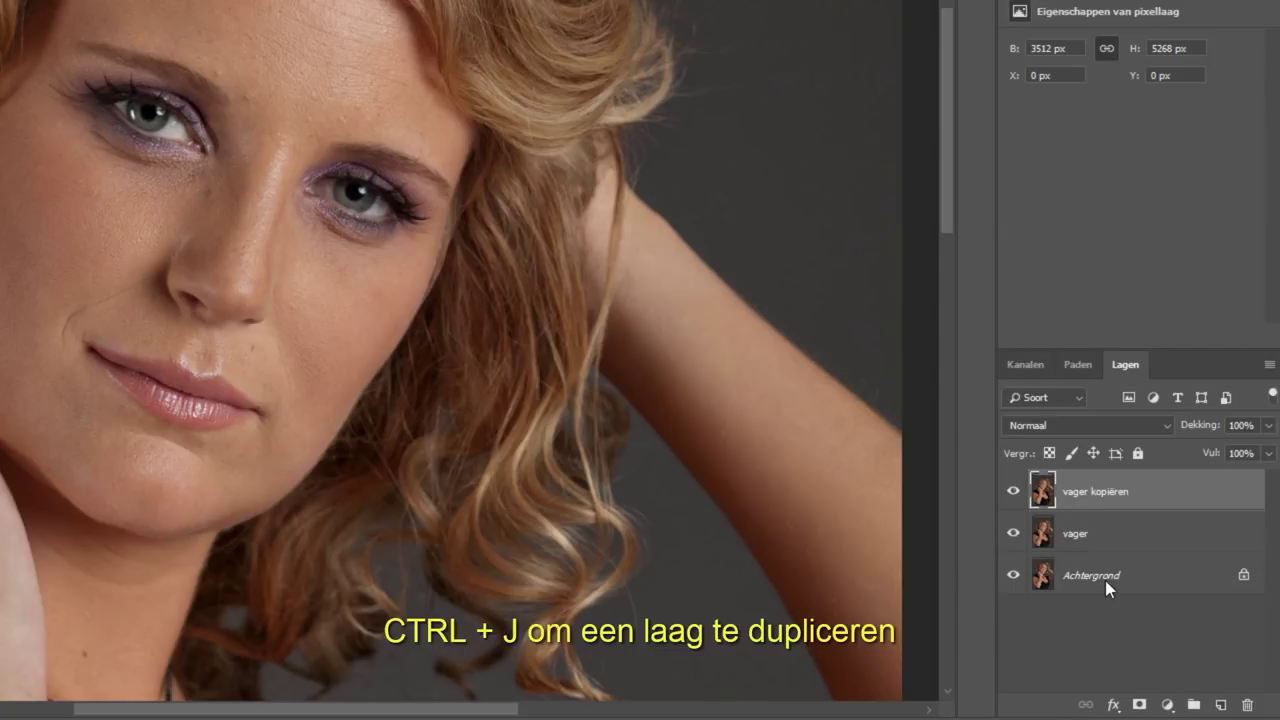
double_click(1085, 492)
type("detail")
key("Return")
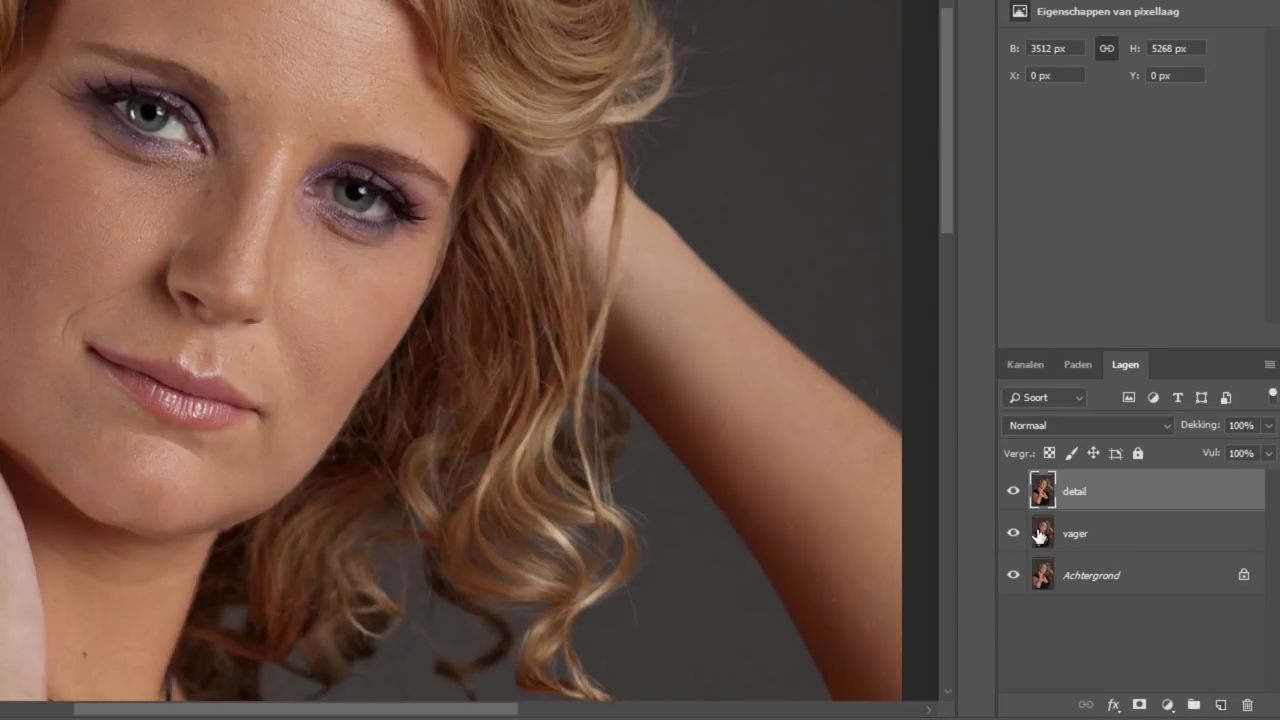
left_click(1013, 492)
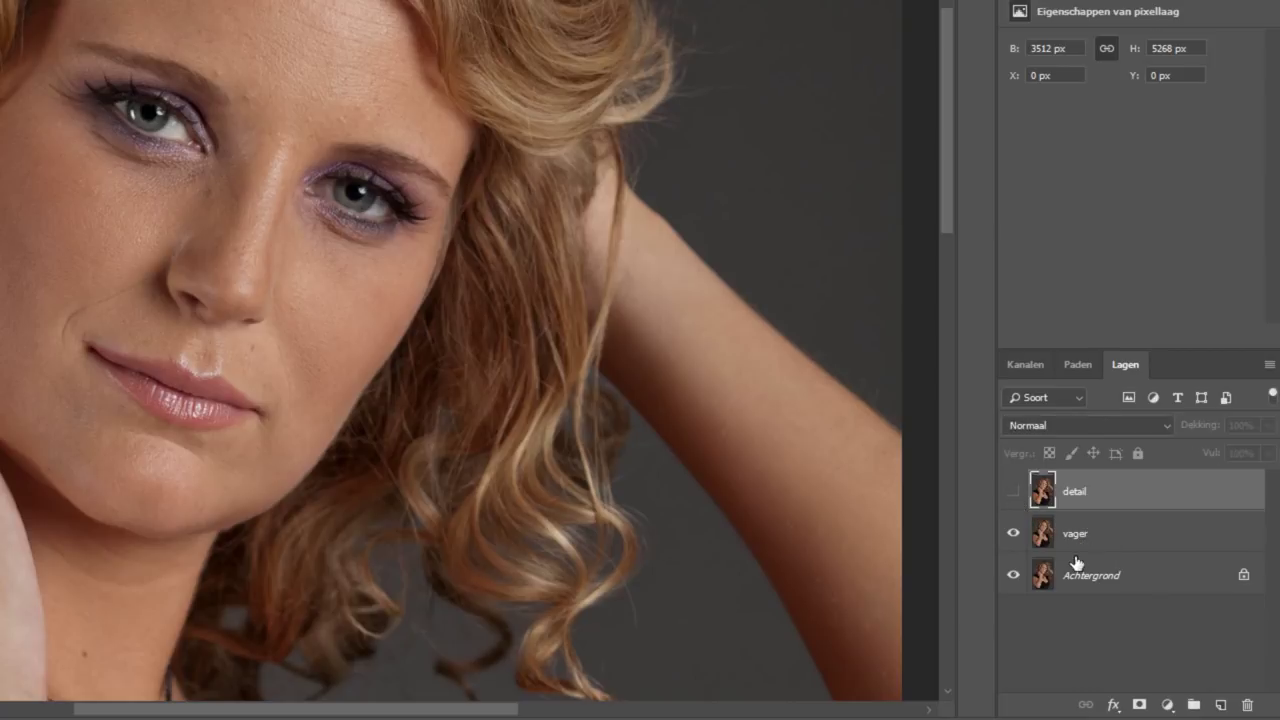
left_click(1073, 546)
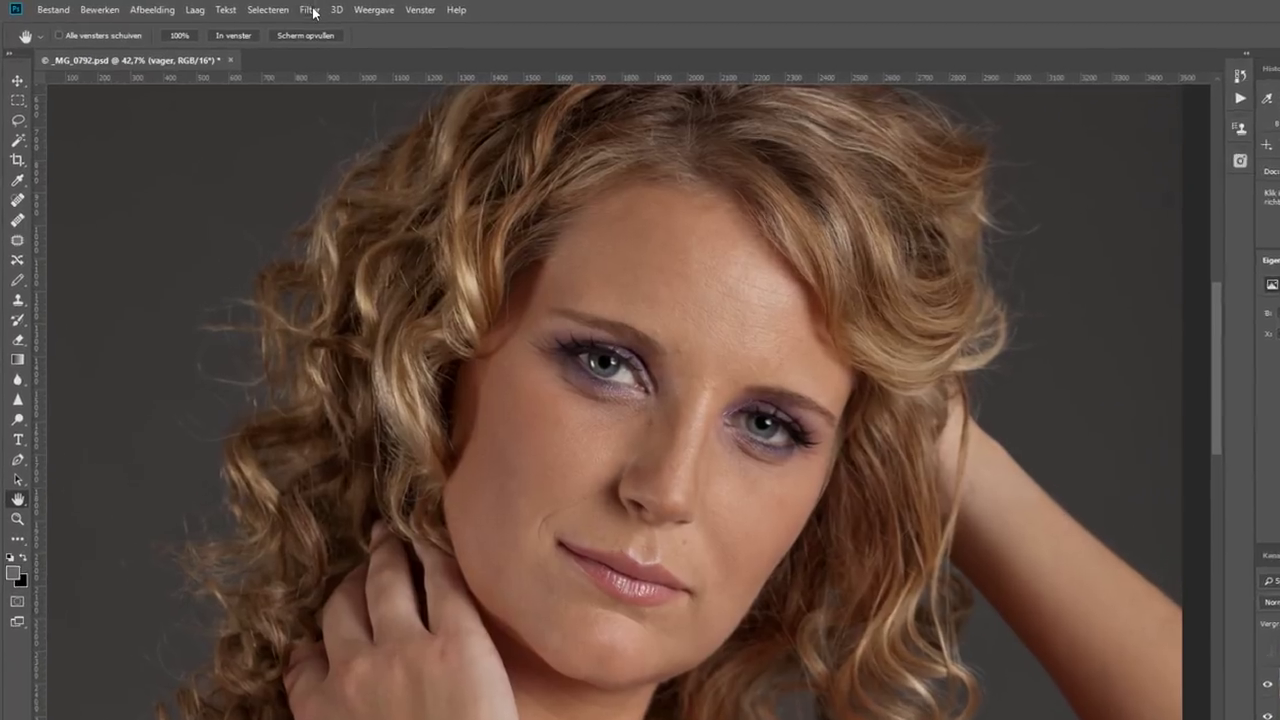
Step: Apply a Gaussiaans vervagen blur with radius about 9,8 pixels to the vager layer
left_click(271, 11)
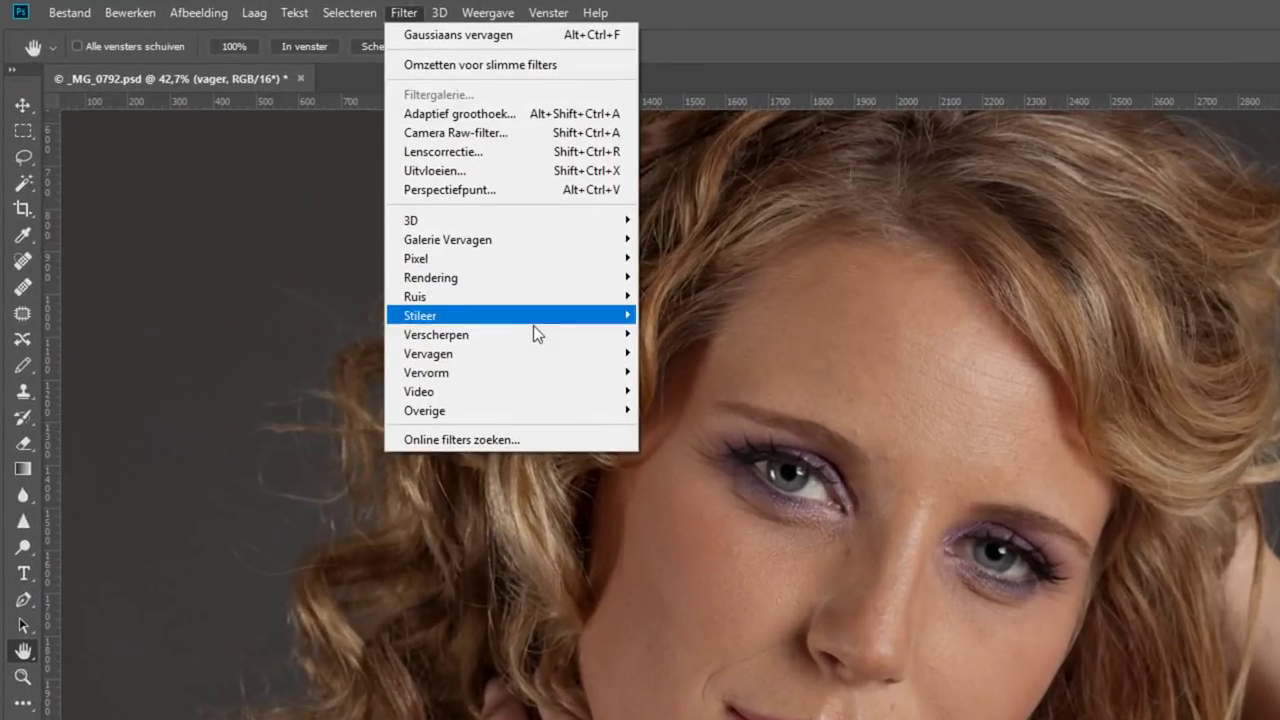
mouse_move(428, 353)
left_click(669, 370)
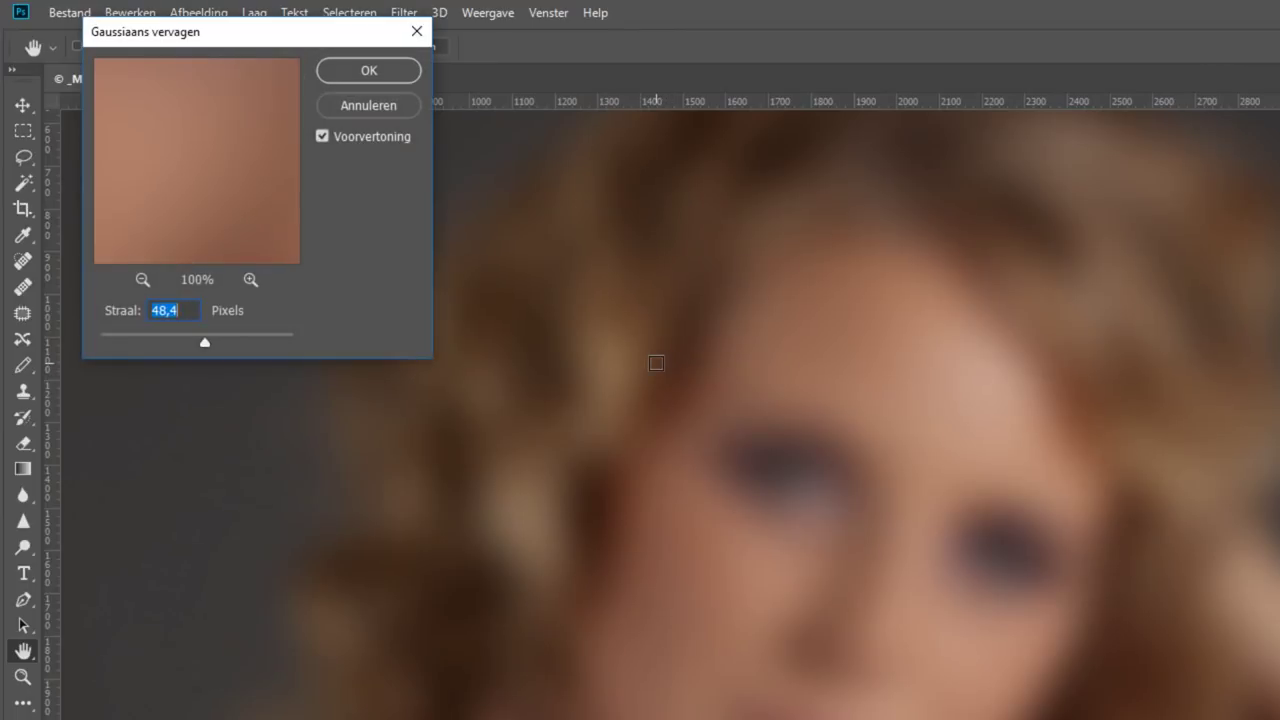
left_click_drag(107, 335, 99, 337)
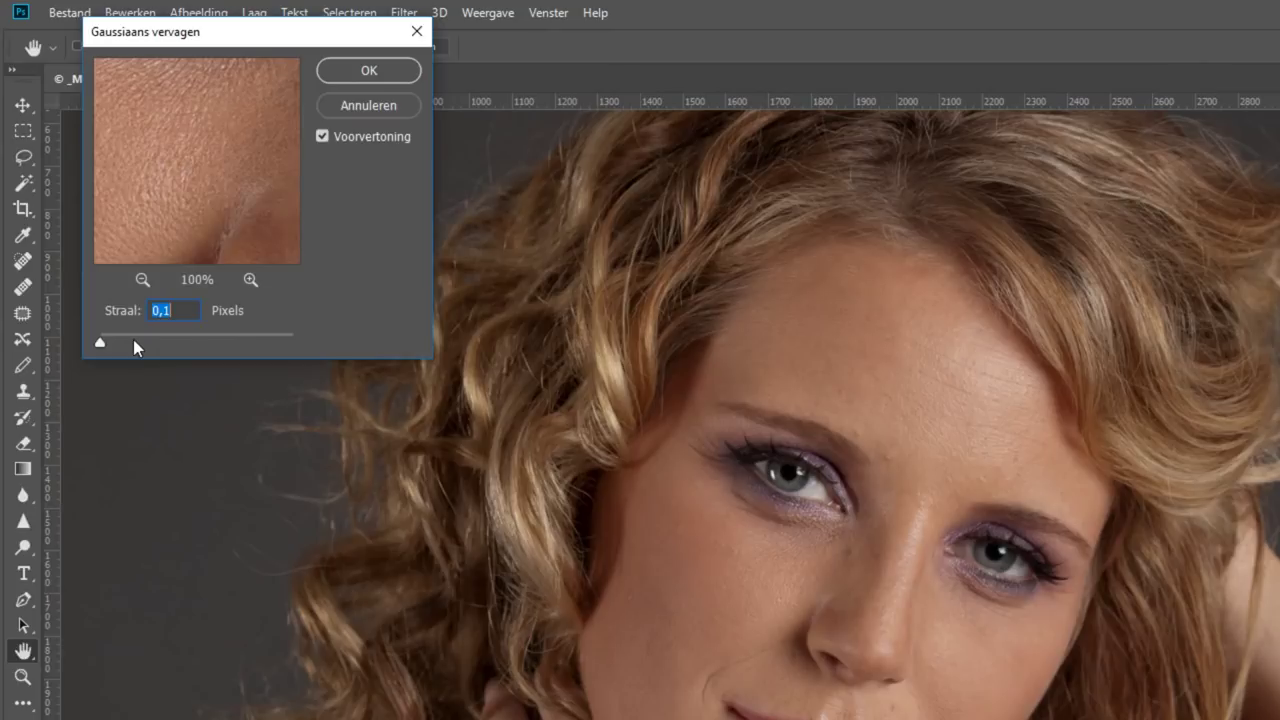
left_click(133, 339)
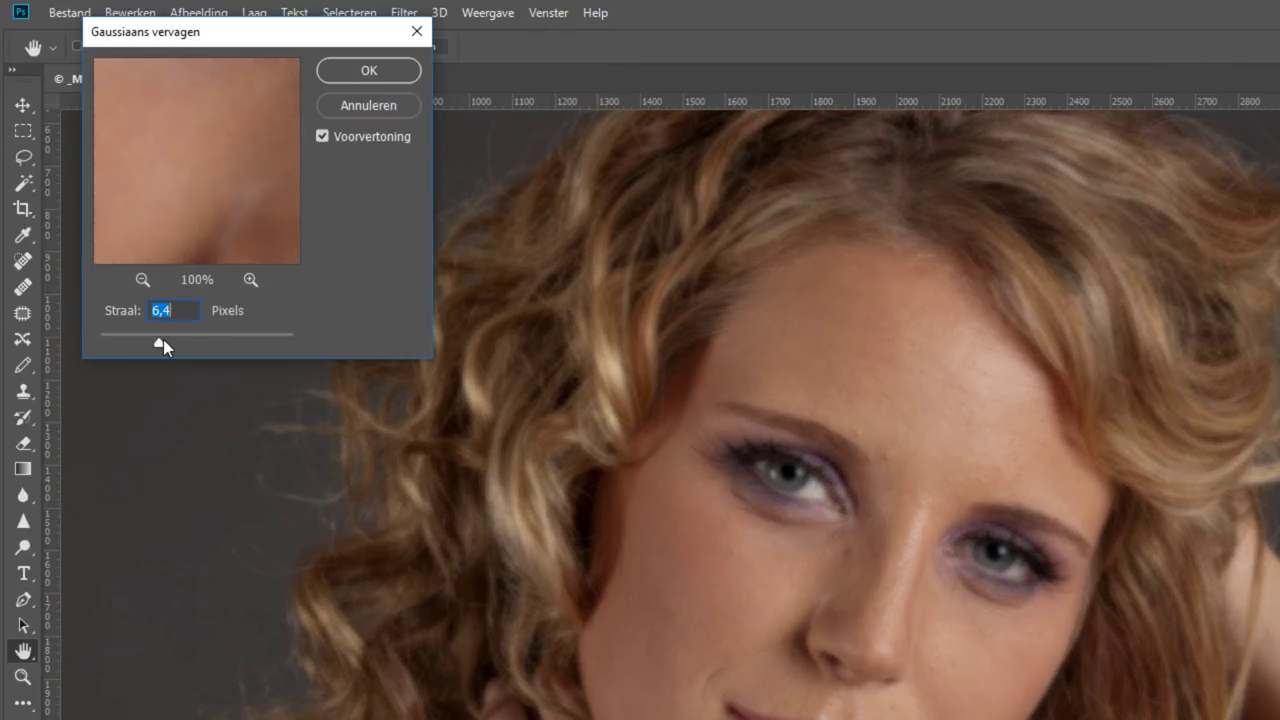
left_click_drag(163, 339, 177, 344)
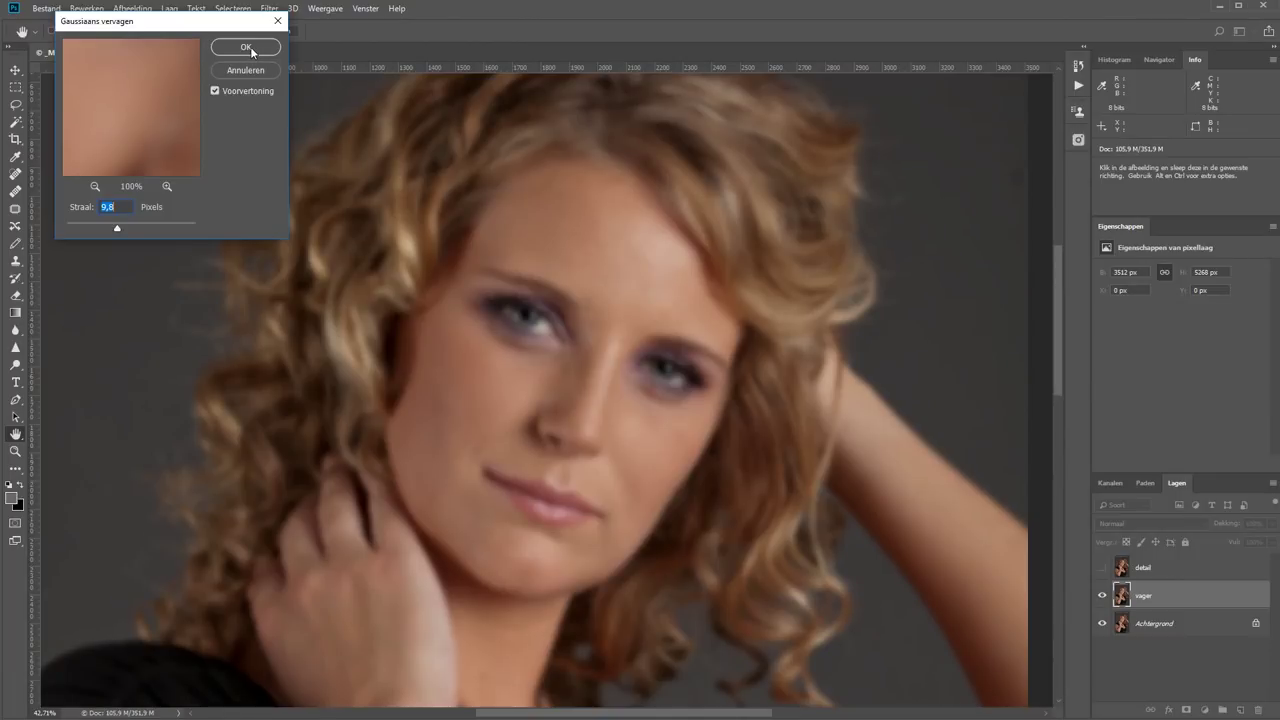
left_click(250, 46)
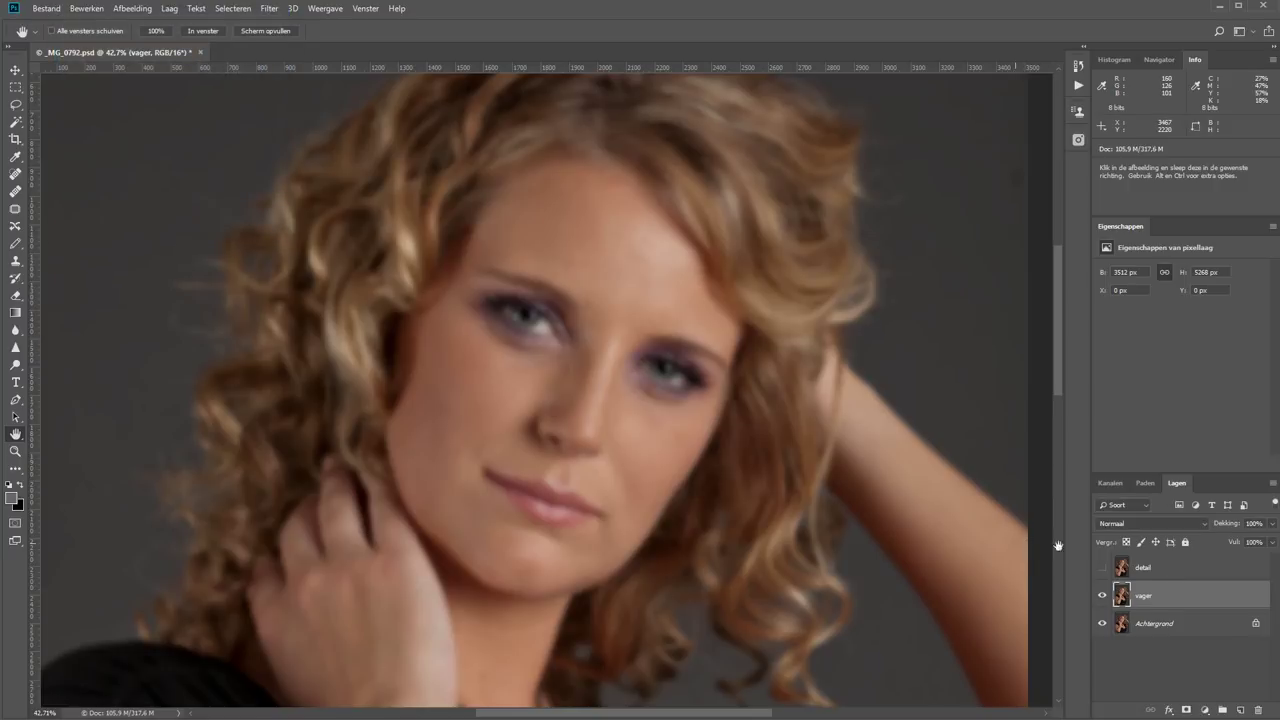
Step: Show and select the detail layer, and apply image with vager as the source layer
left_click(1102, 567)
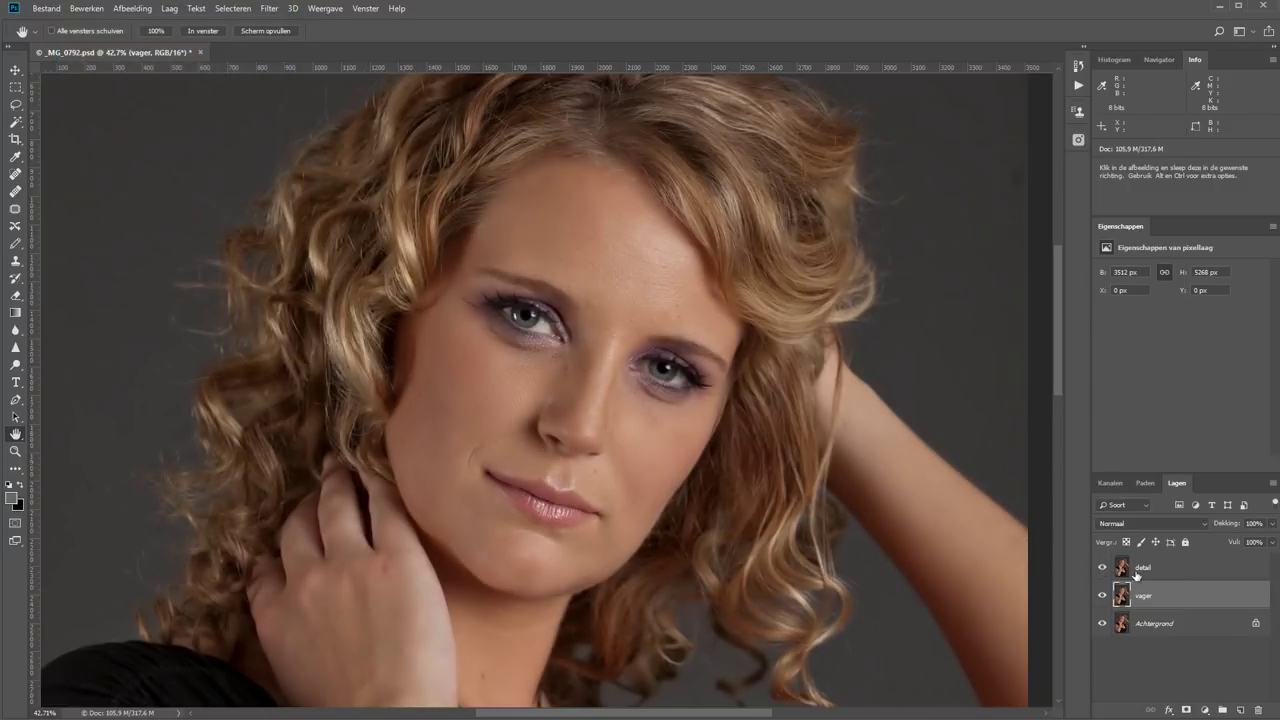
left_click(1170, 569)
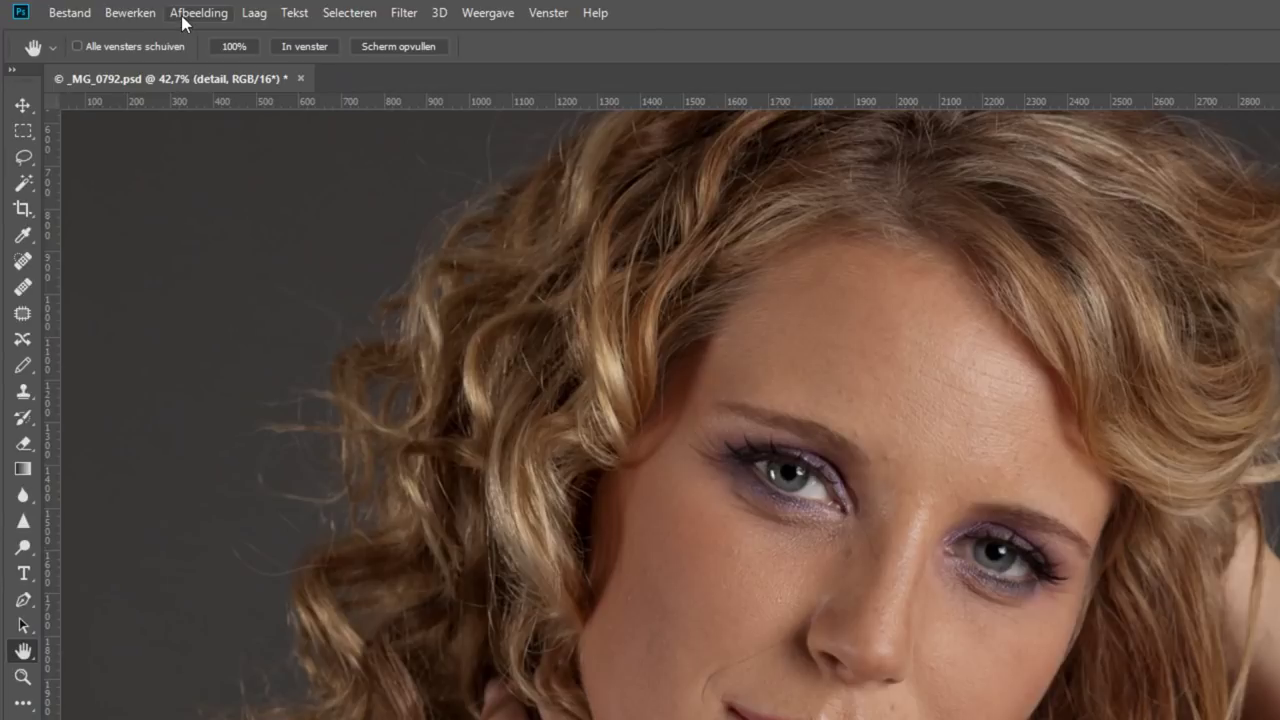
left_click(182, 14)
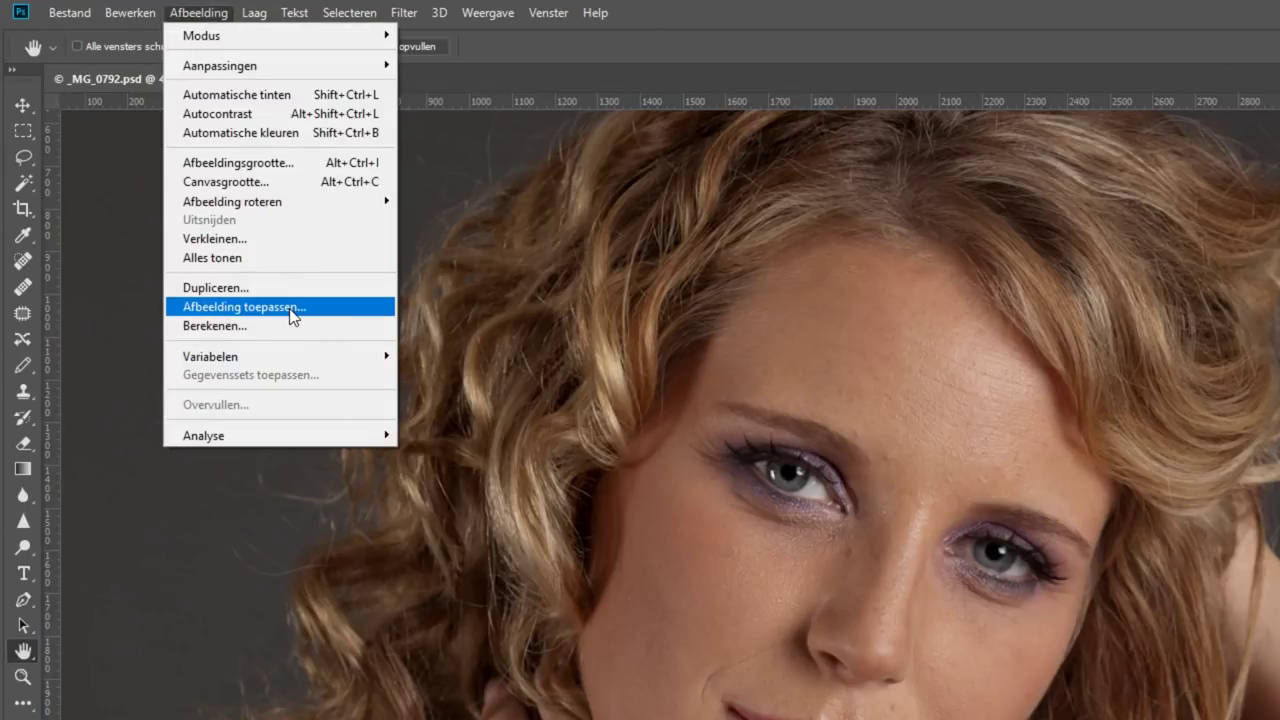
left_click(290, 308)
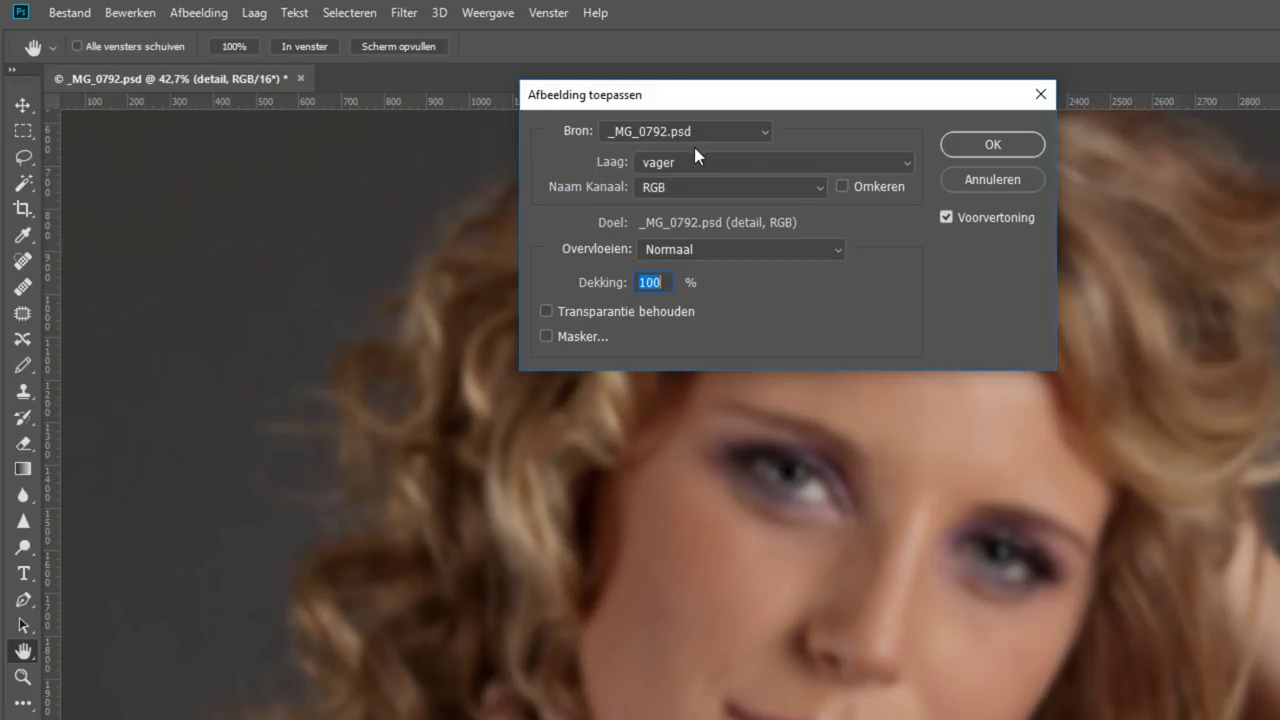
left_click(772, 162)
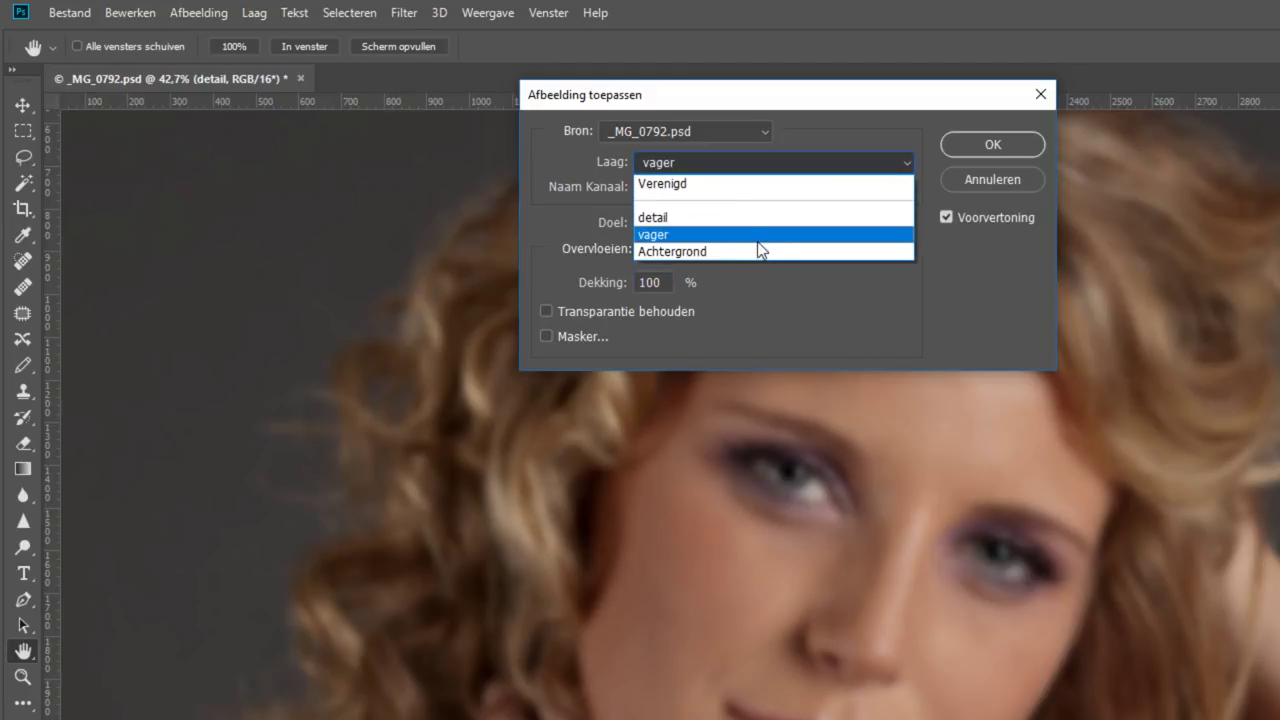
left_click(653, 235)
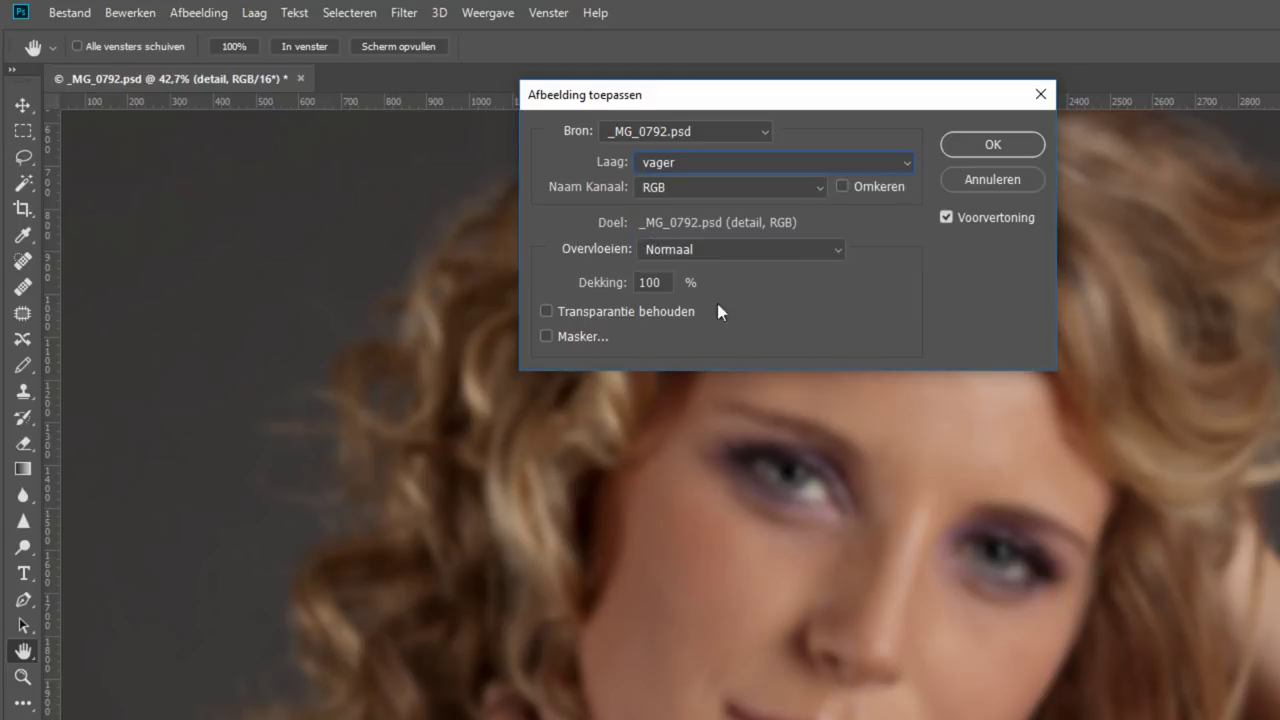
Step: Set the Apply Image blending to Aftrekken with scale 2 and offset 128
left_click(727, 250)
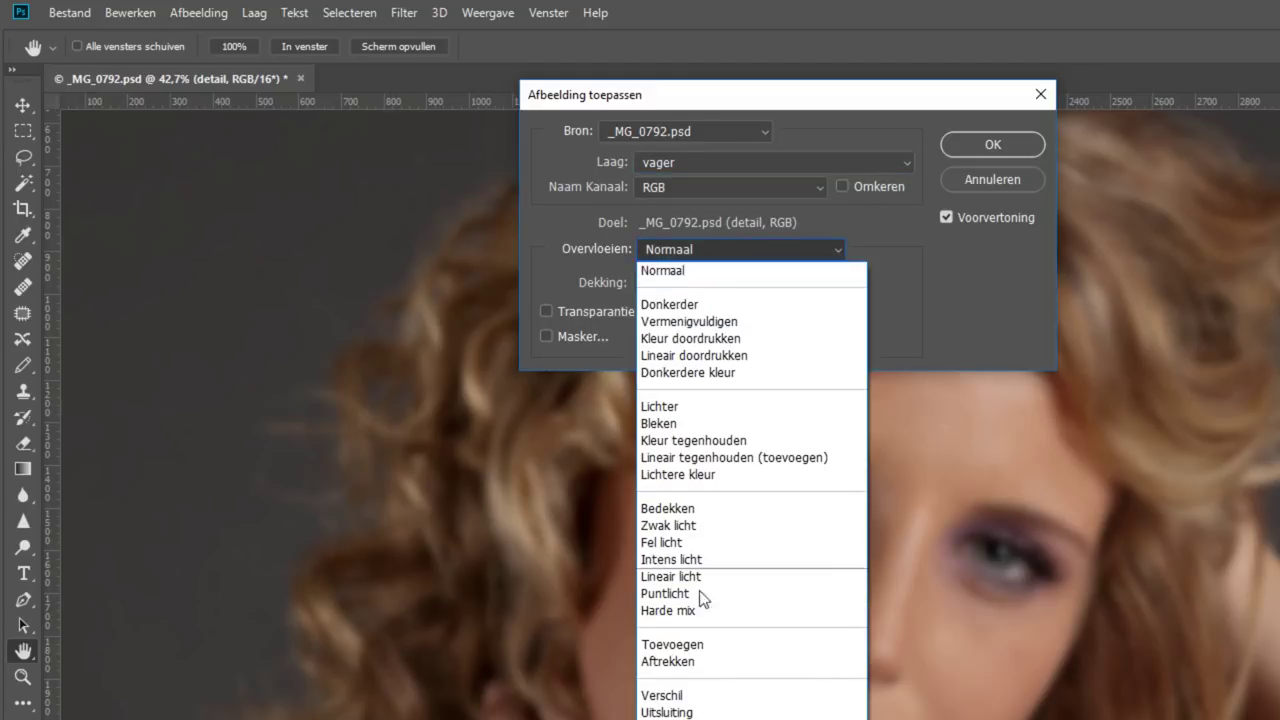
left_click(701, 662)
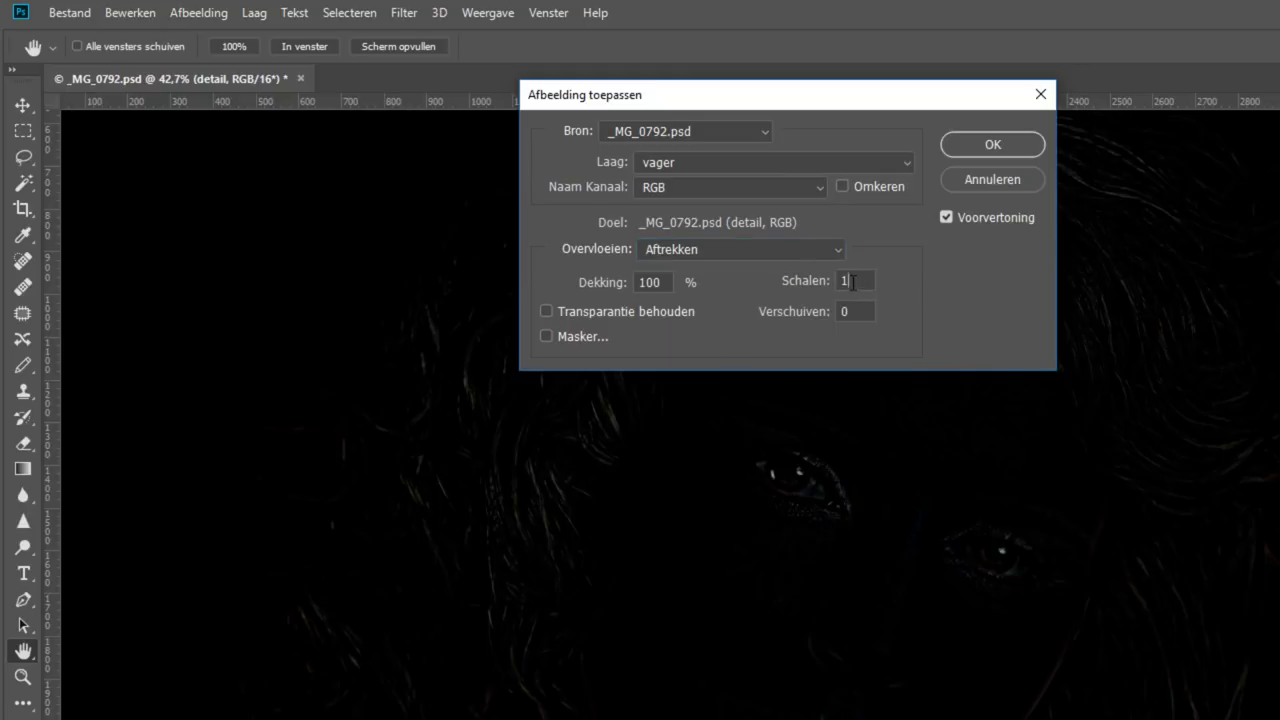
left_click(791, 278)
type("2")
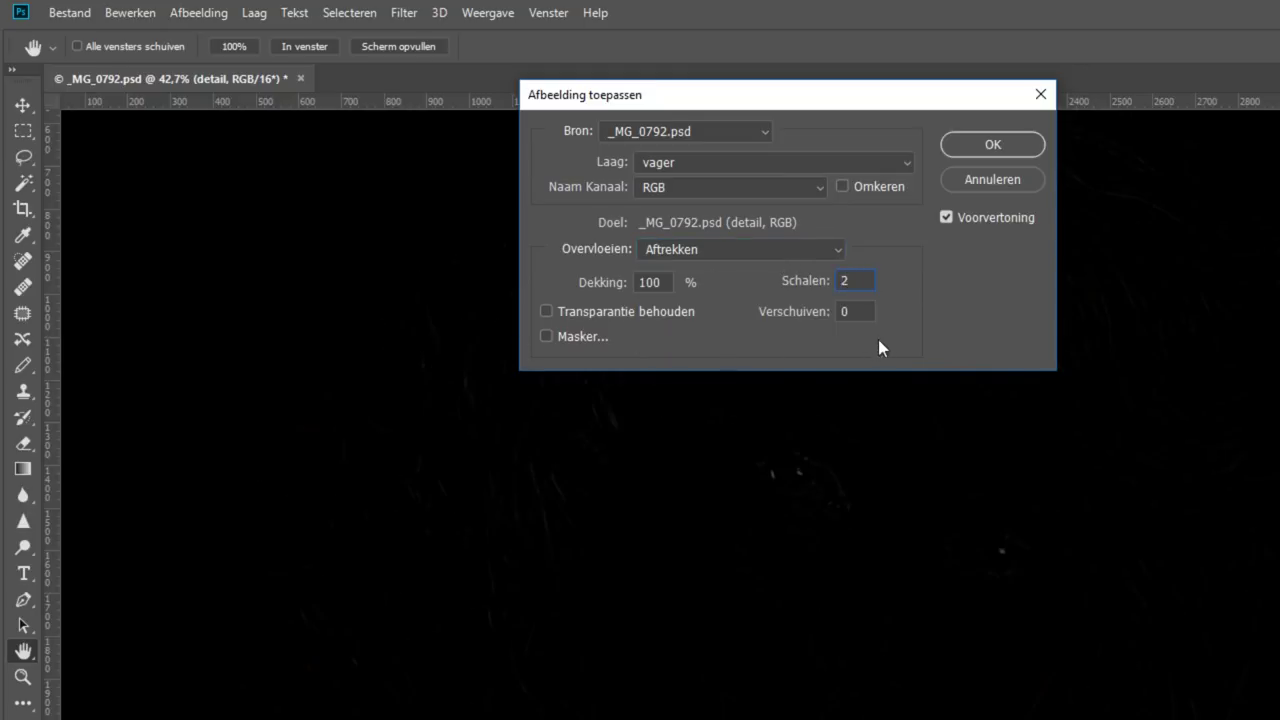
key("Tab")
type("128")
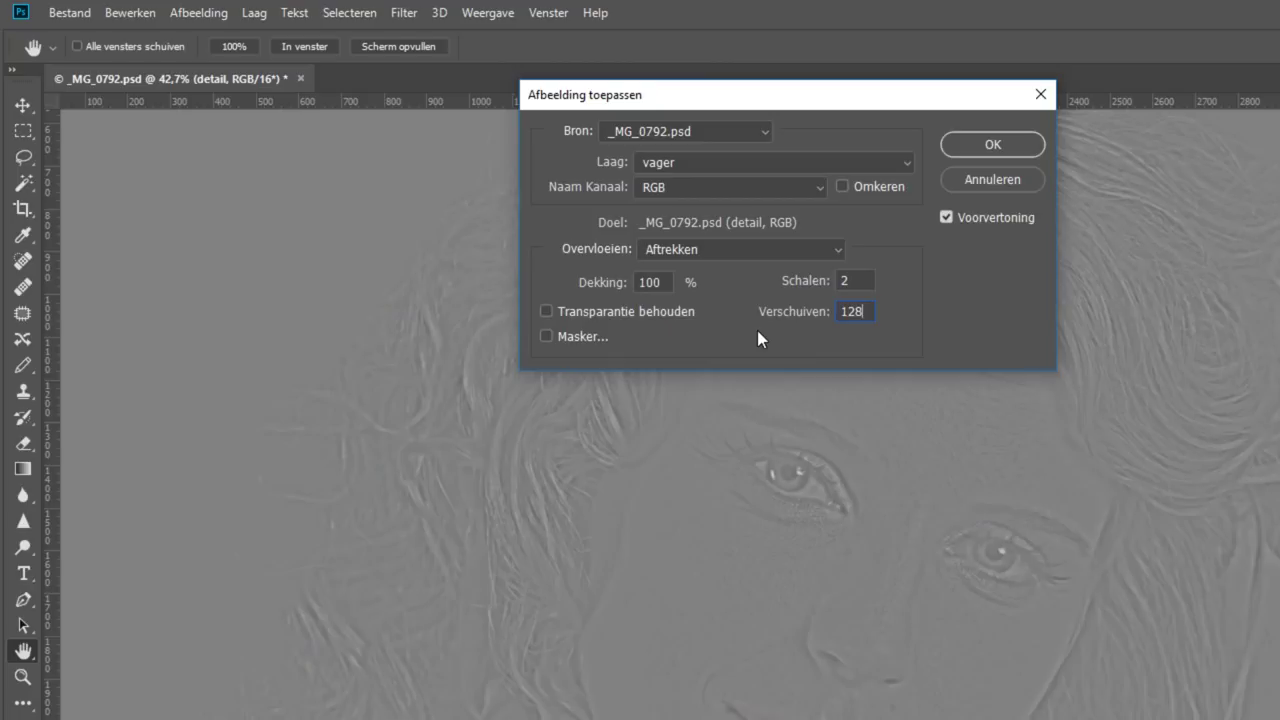
Step: Confirm the subtraction and set detail's blend mode to Lineair licht
left_click(995, 140)
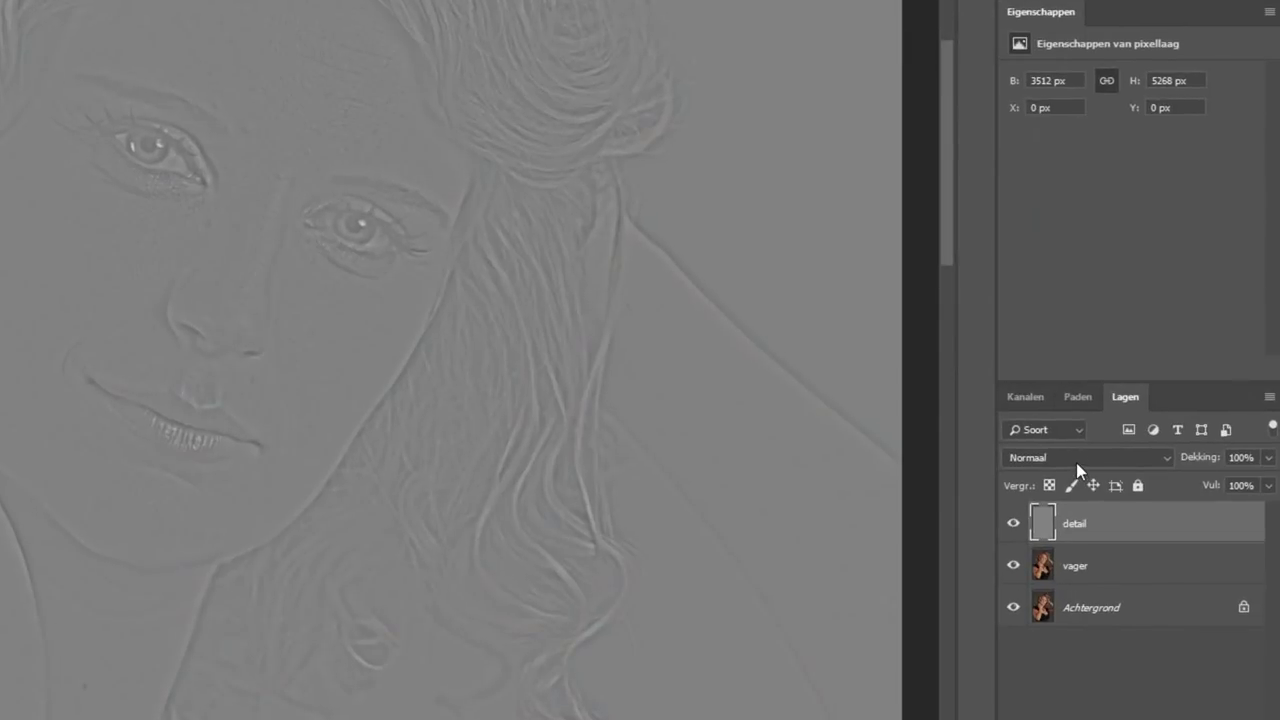
left_click(1076, 461)
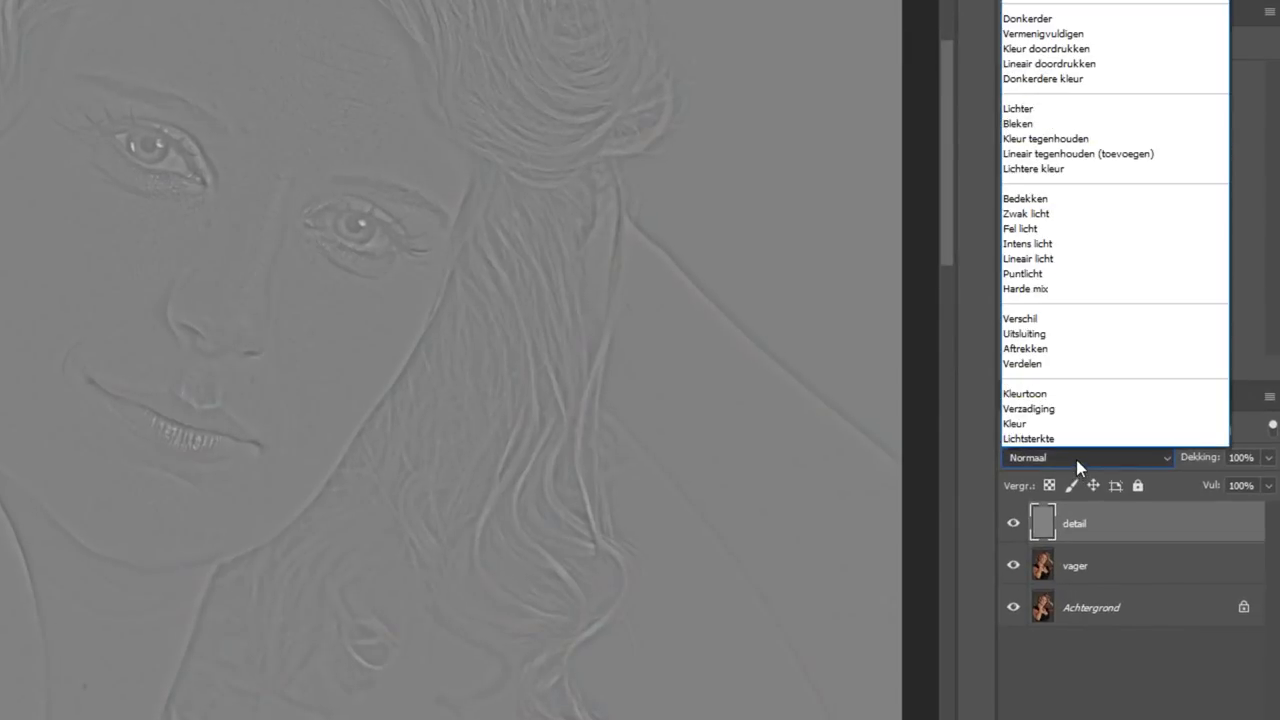
left_click(1046, 257)
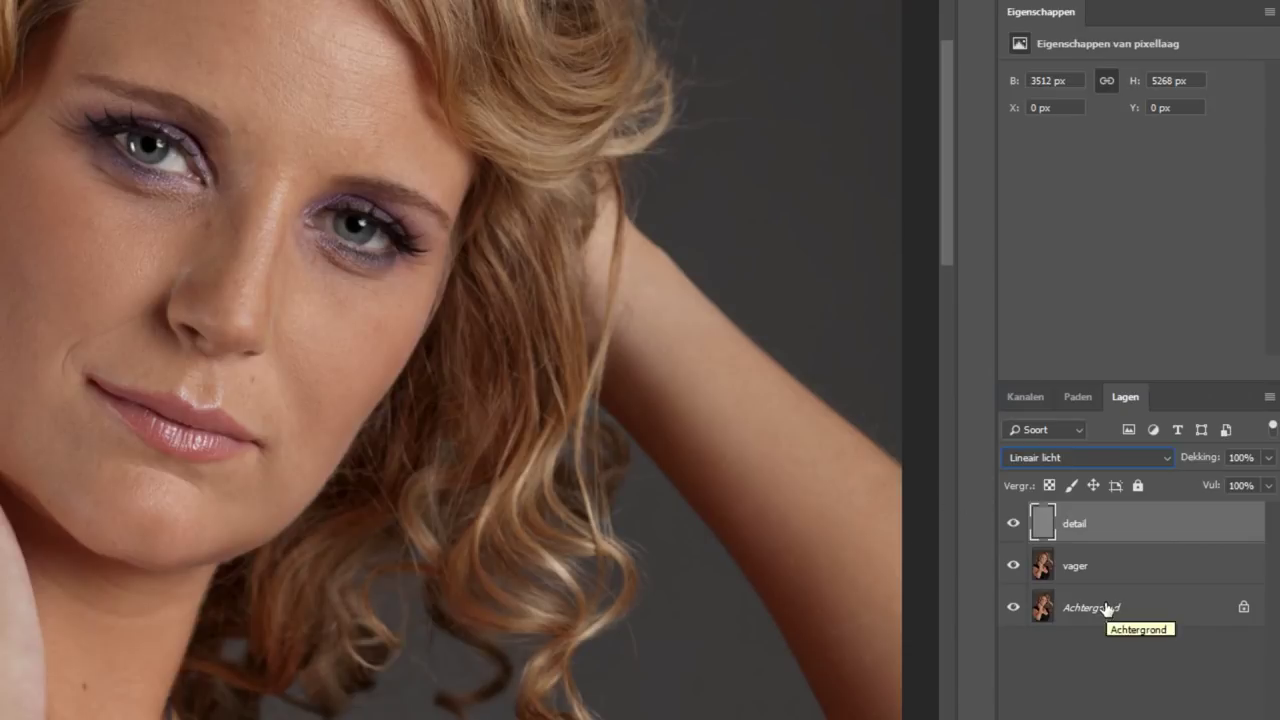
Step: Group detail and vager as 'frequentie scheiding', expand the group, and hide it
left_click(1159, 566, "shift")
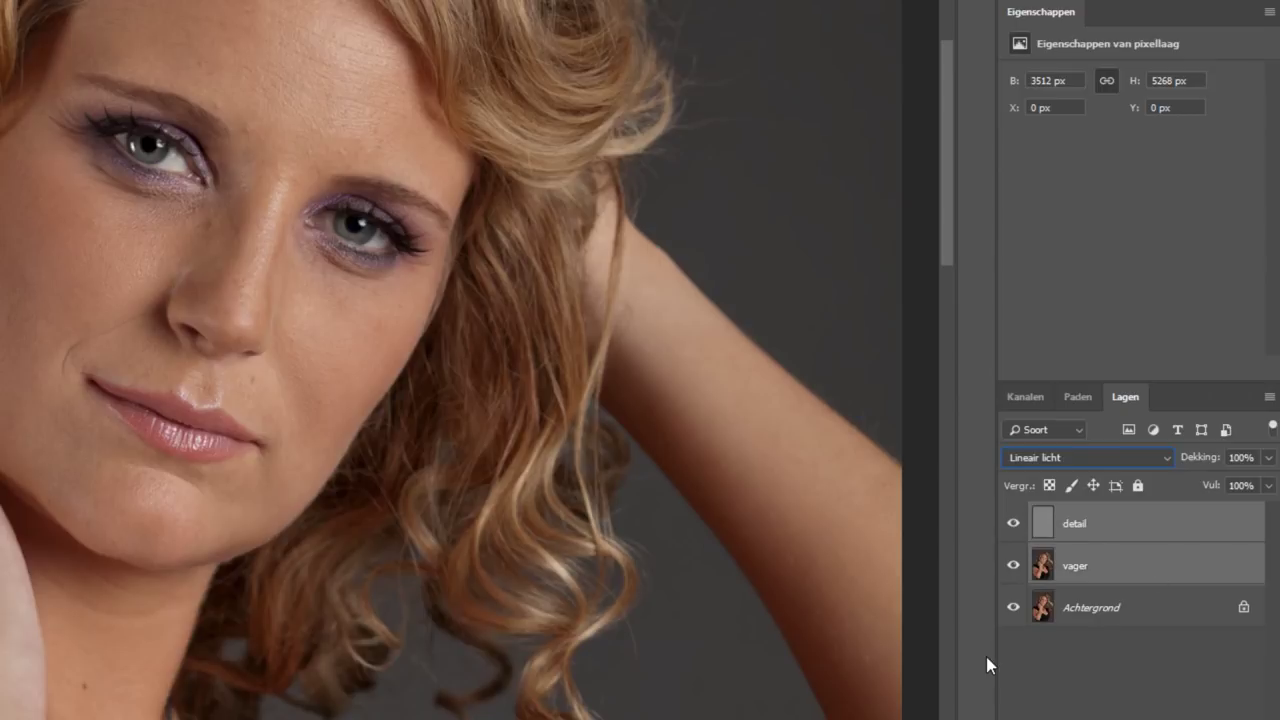
key("ctrl+g")
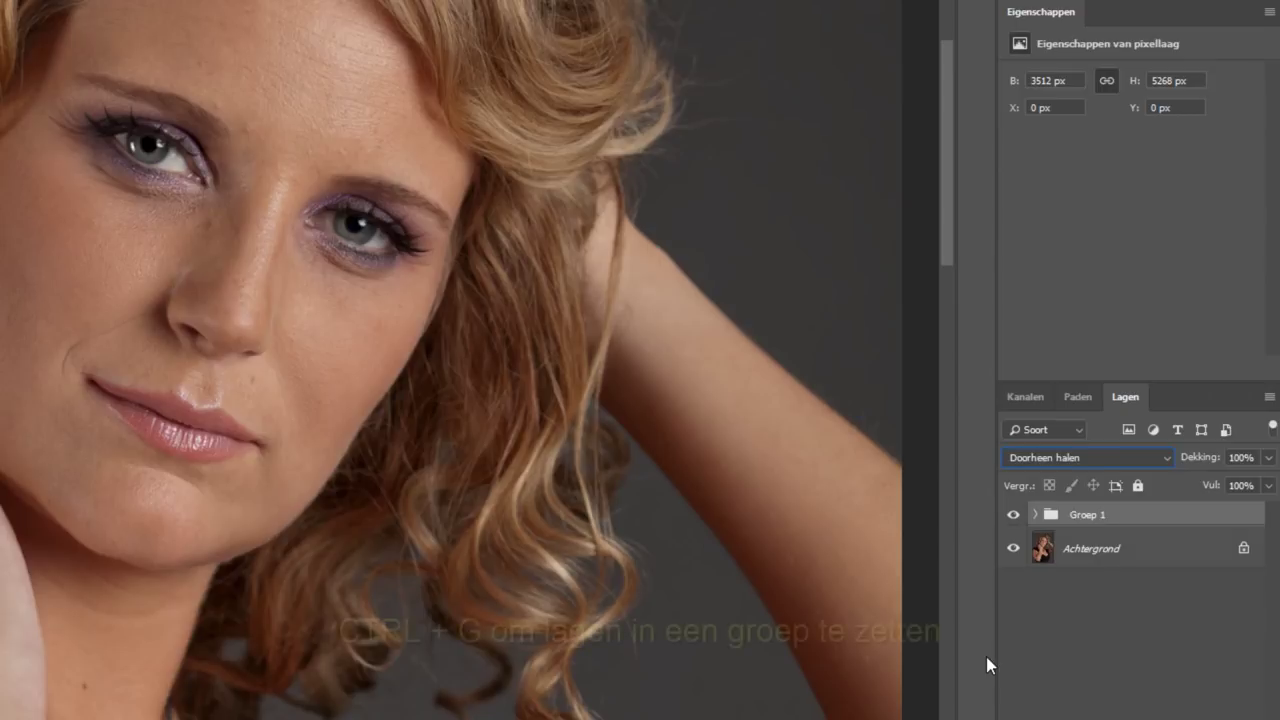
double_click(1078, 515)
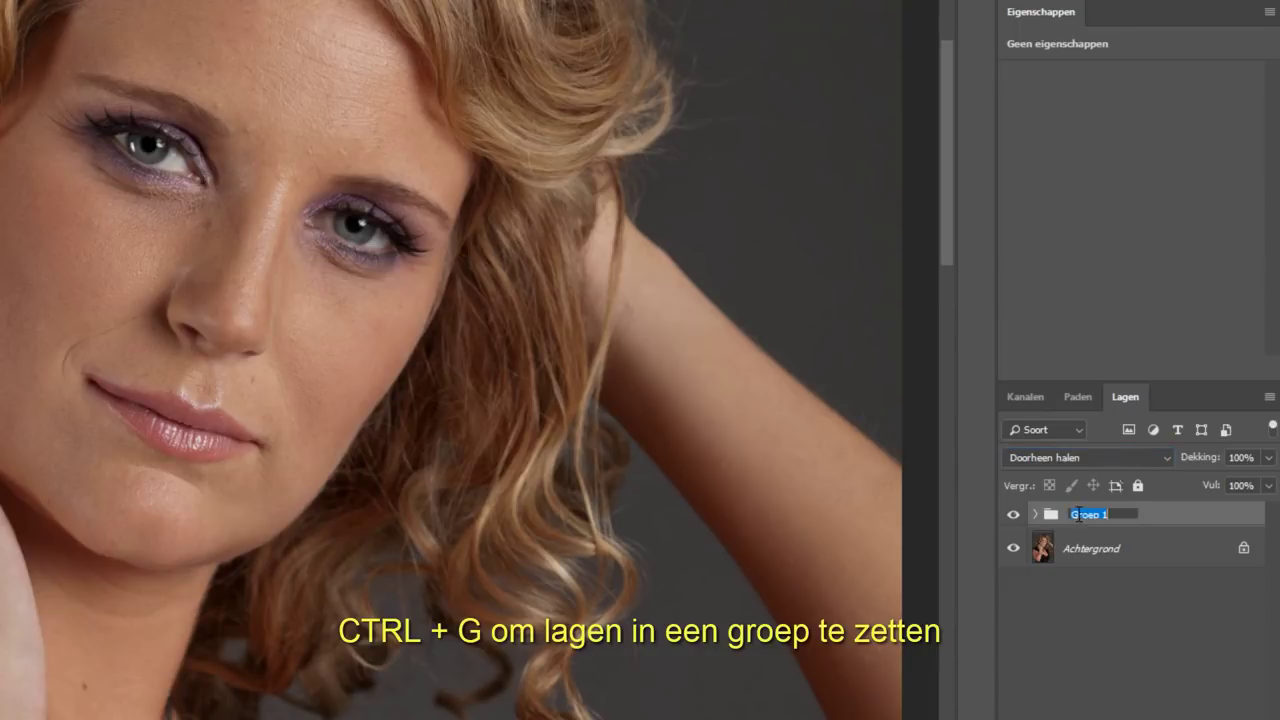
type("freq")
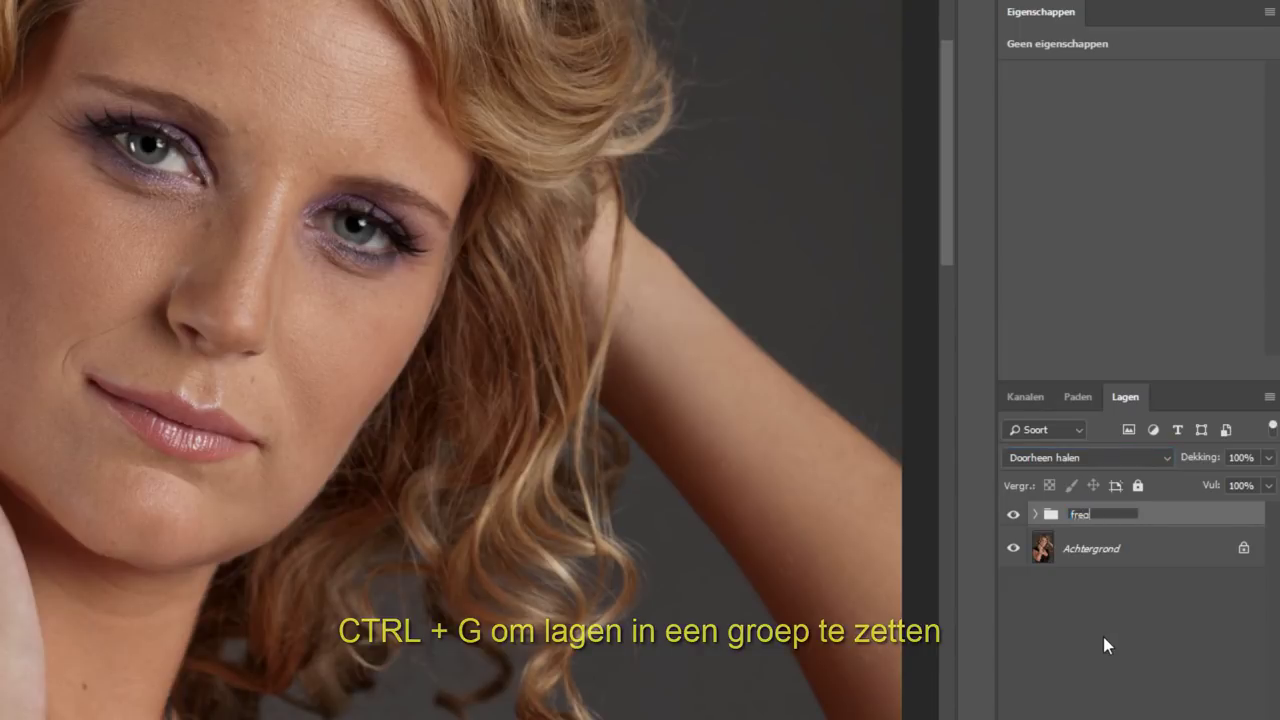
type("uentie scheiding")
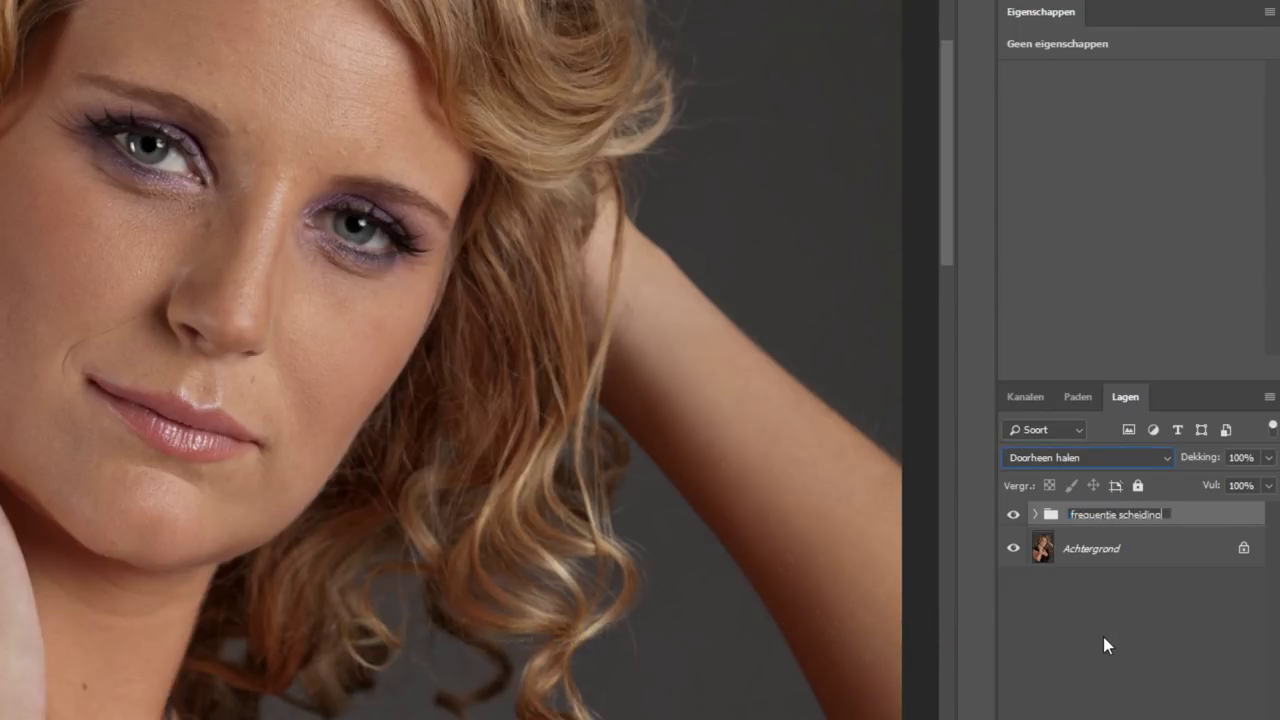
key("Return")
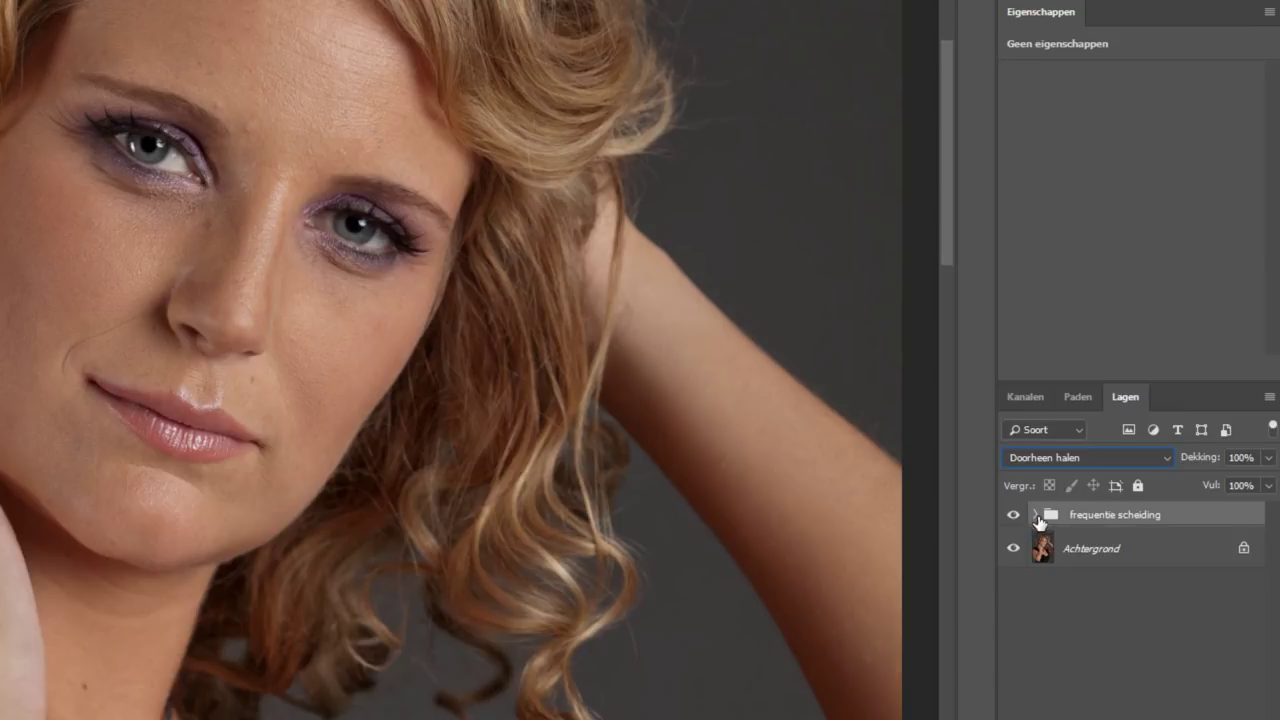
left_click(1035, 514)
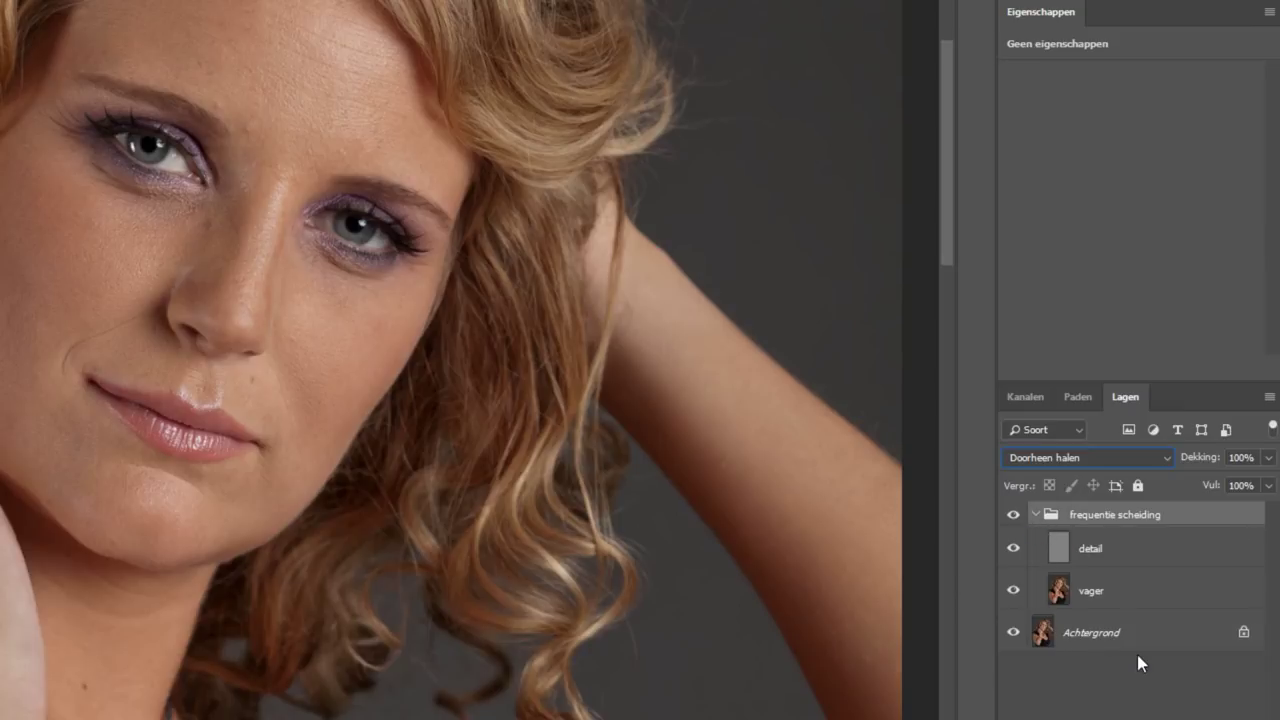
left_click(1013, 515)
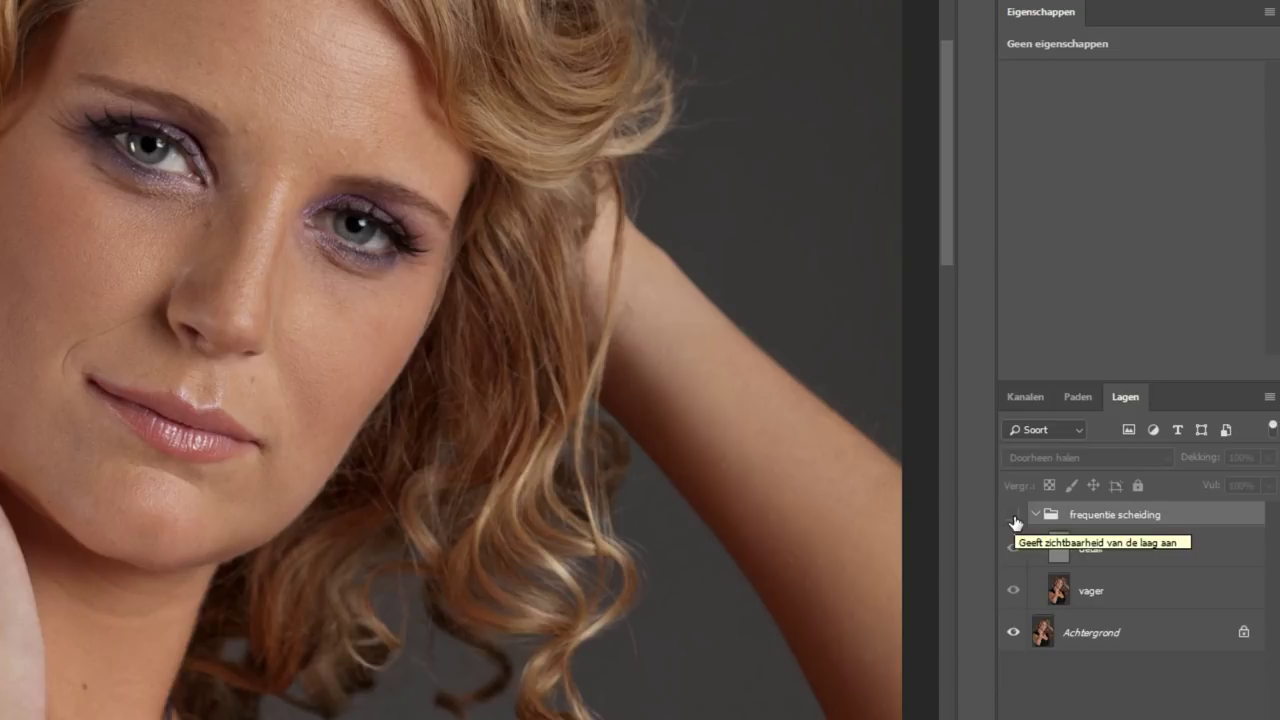
Step: Show the frequentie scheiding group, toggle it to compare, and pan over the arm and face
left_click(1014, 518)
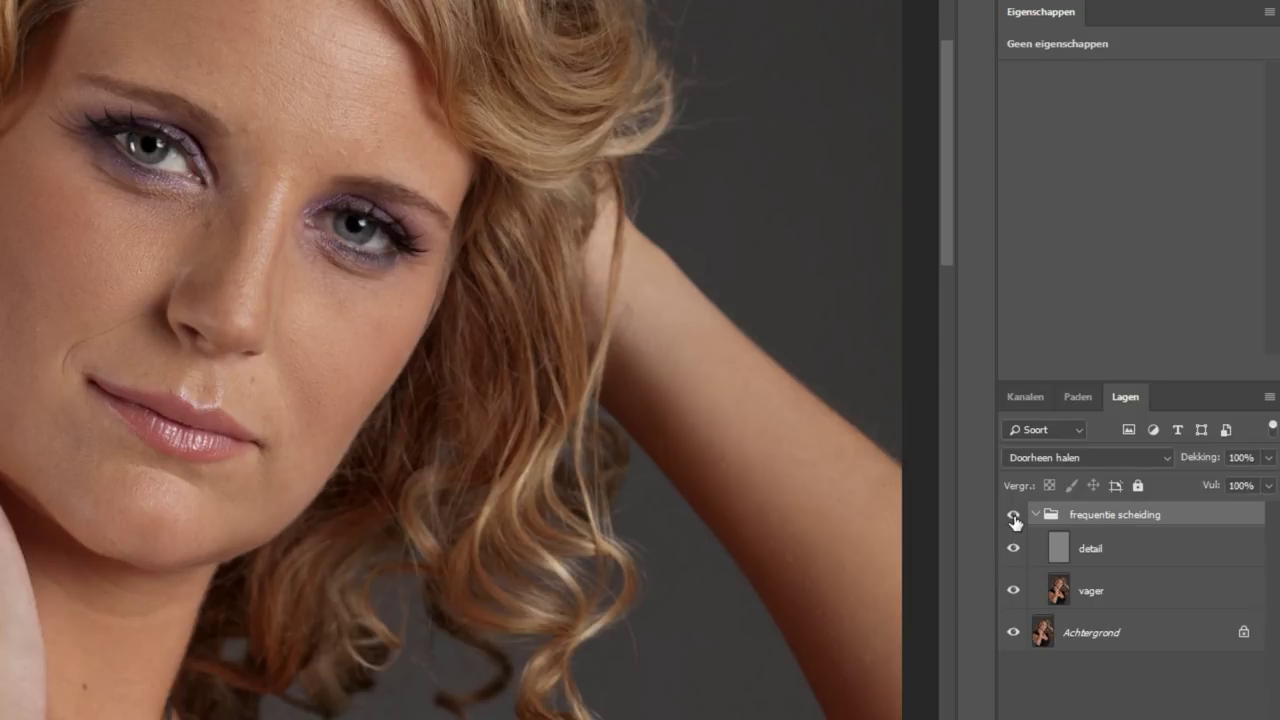
left_click(1014, 518)
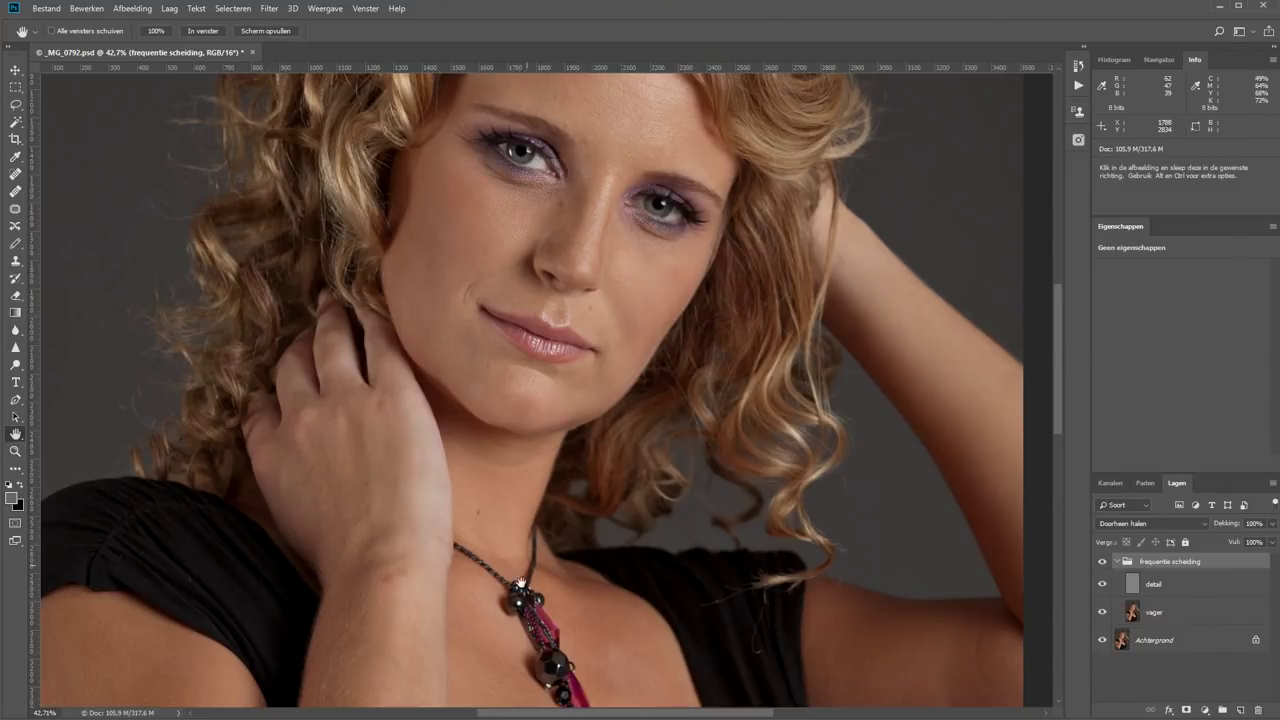
scroll(580, 471, "down", 5)
left_click_drag(517, 477, 521, 410)
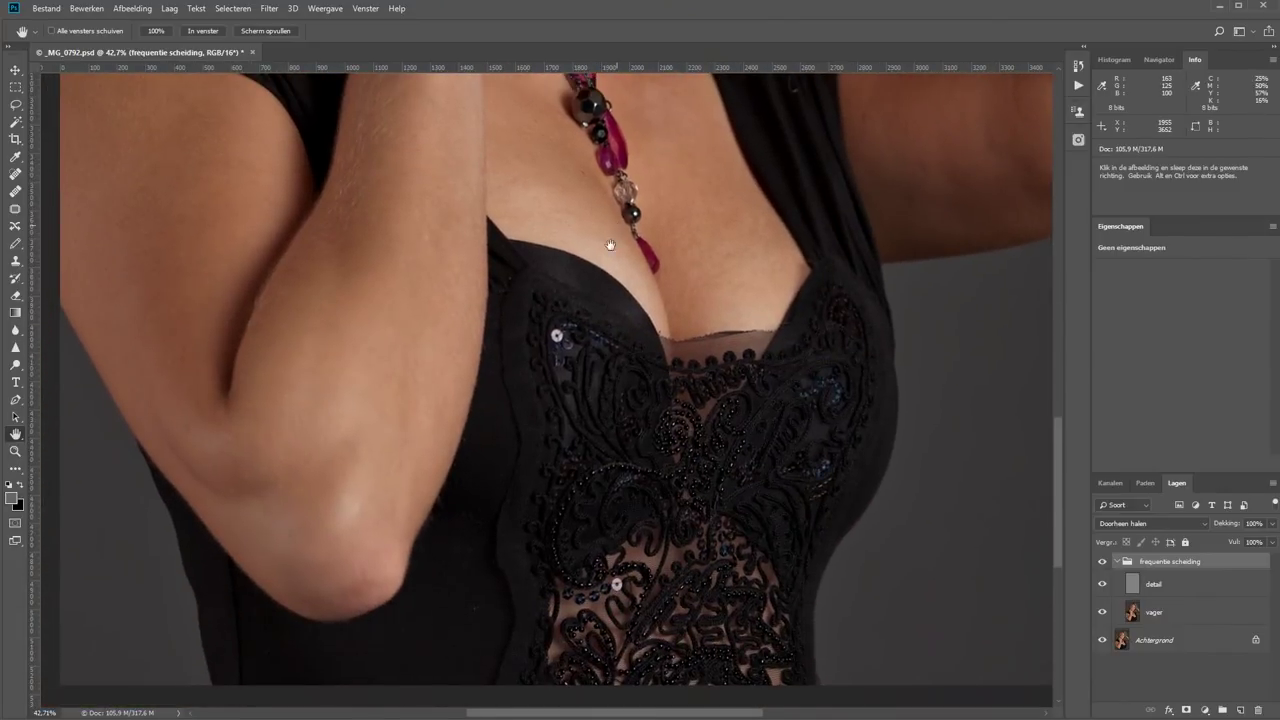
left_click_drag(609, 249, 577, 303)
scroll(609, 508, "up", 3)
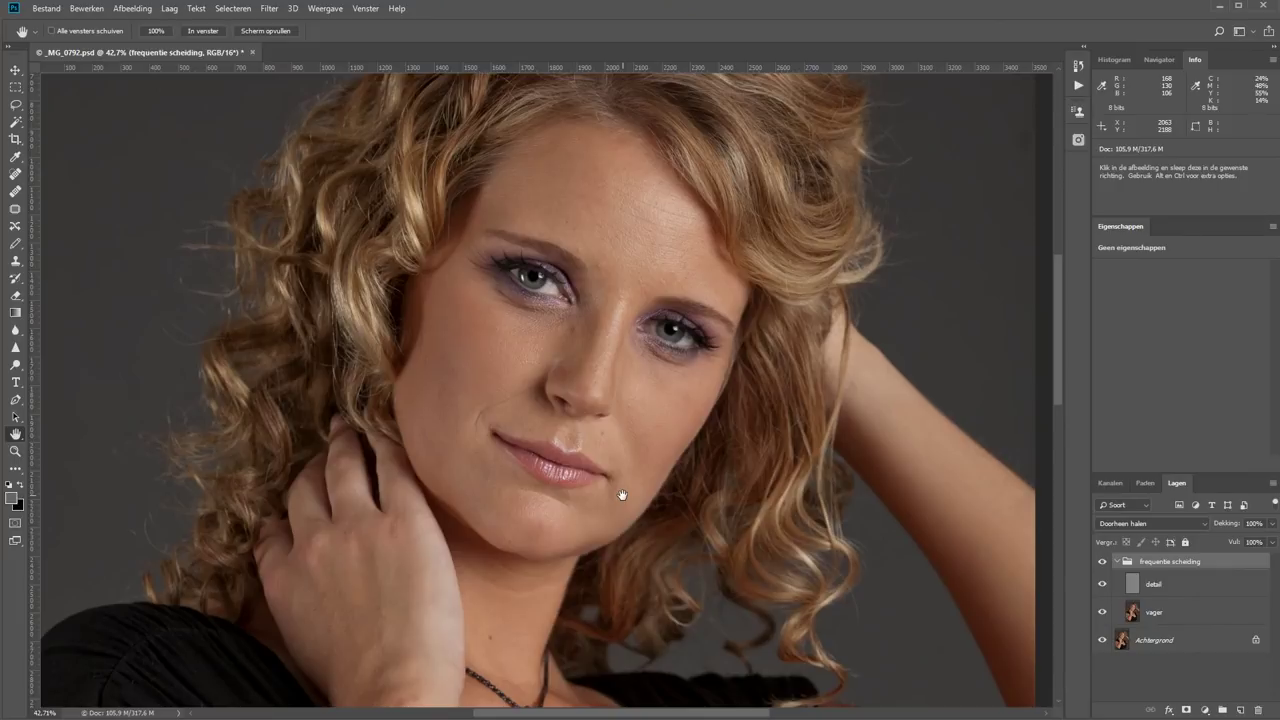
Step: Lasso a forehead patch on vager, preview it in Quick Mask, then deselect it
left_click(1137, 620)
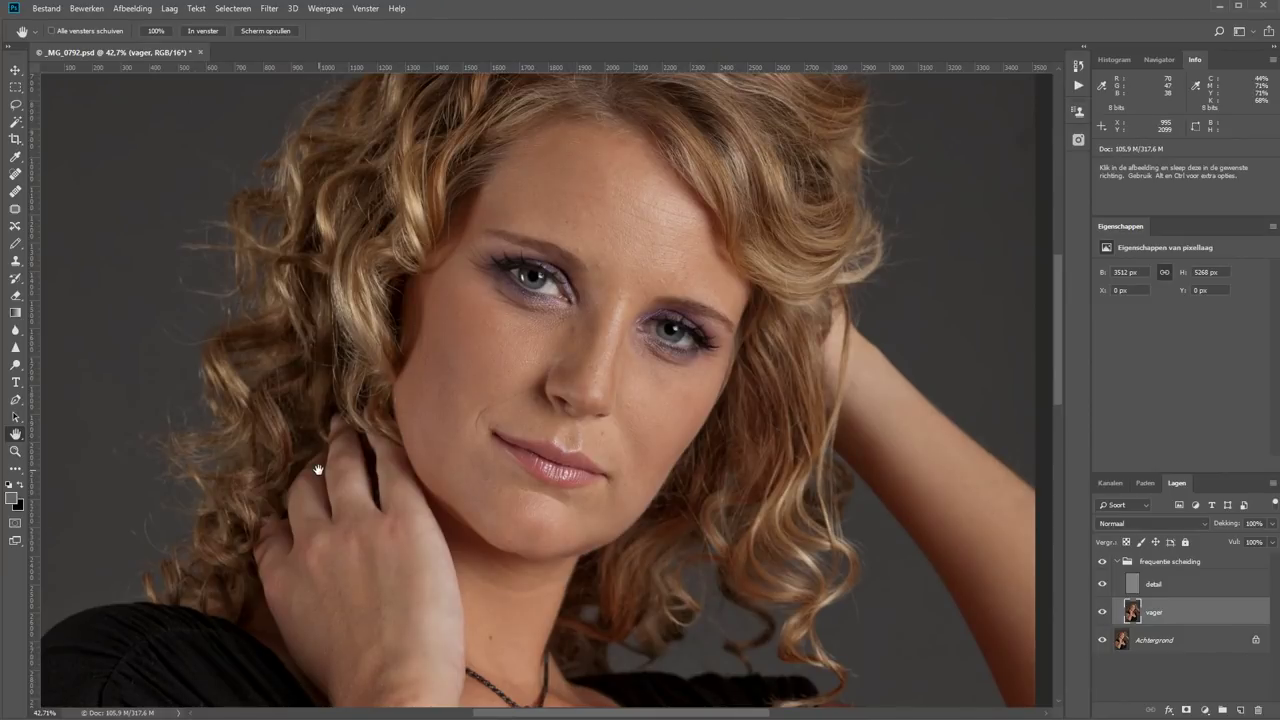
left_click(15, 104)
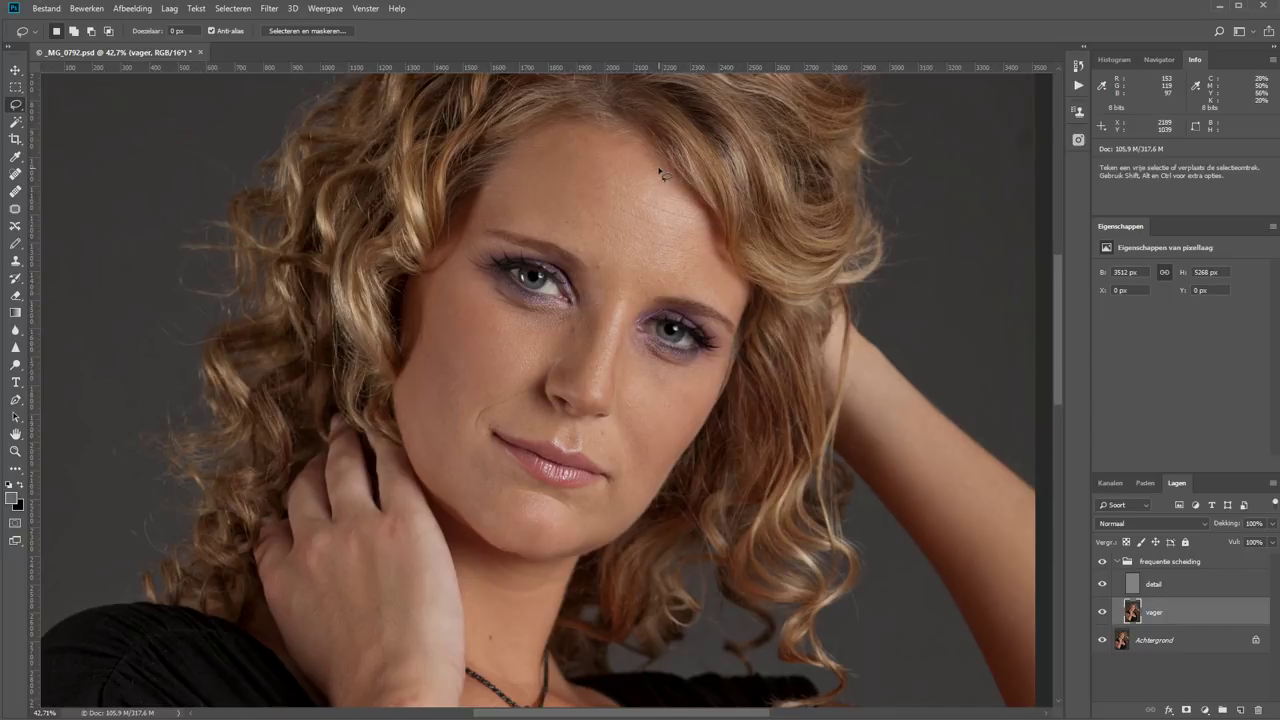
left_click_drag(659, 171, 707, 261)
left_click_drag(707, 261, 680, 190)
left_click(15, 523)
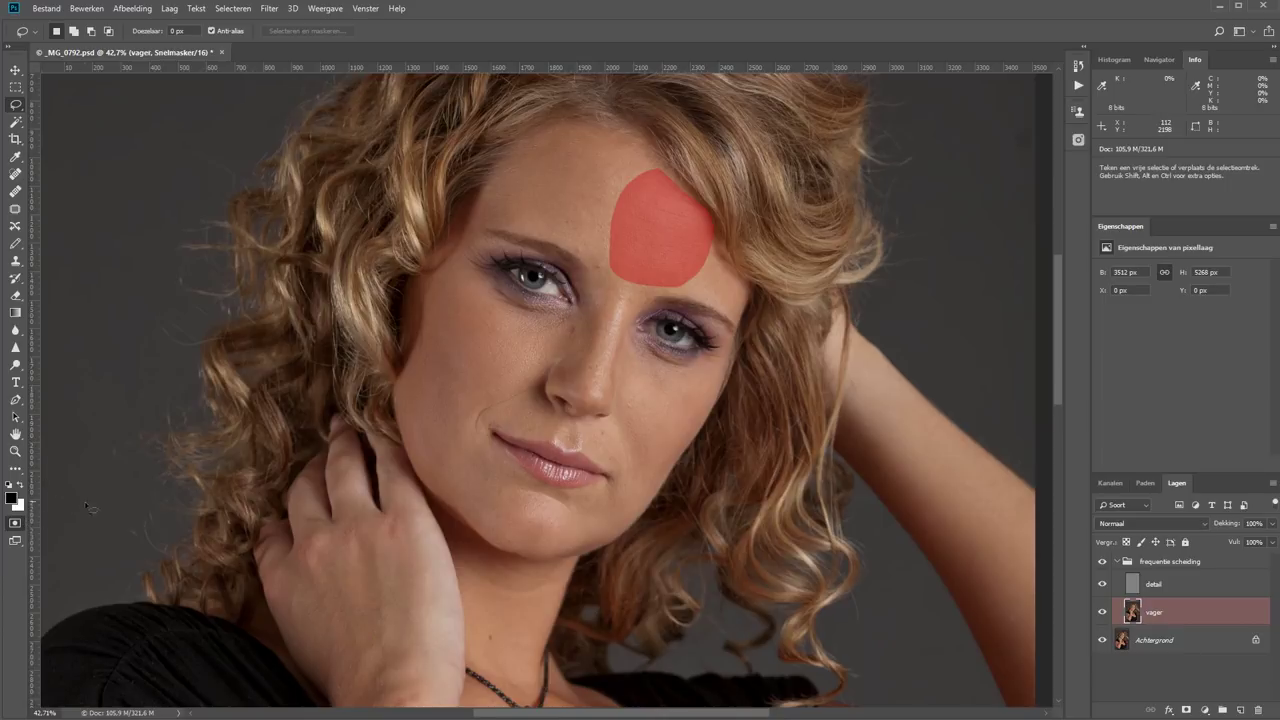
left_click(14, 523)
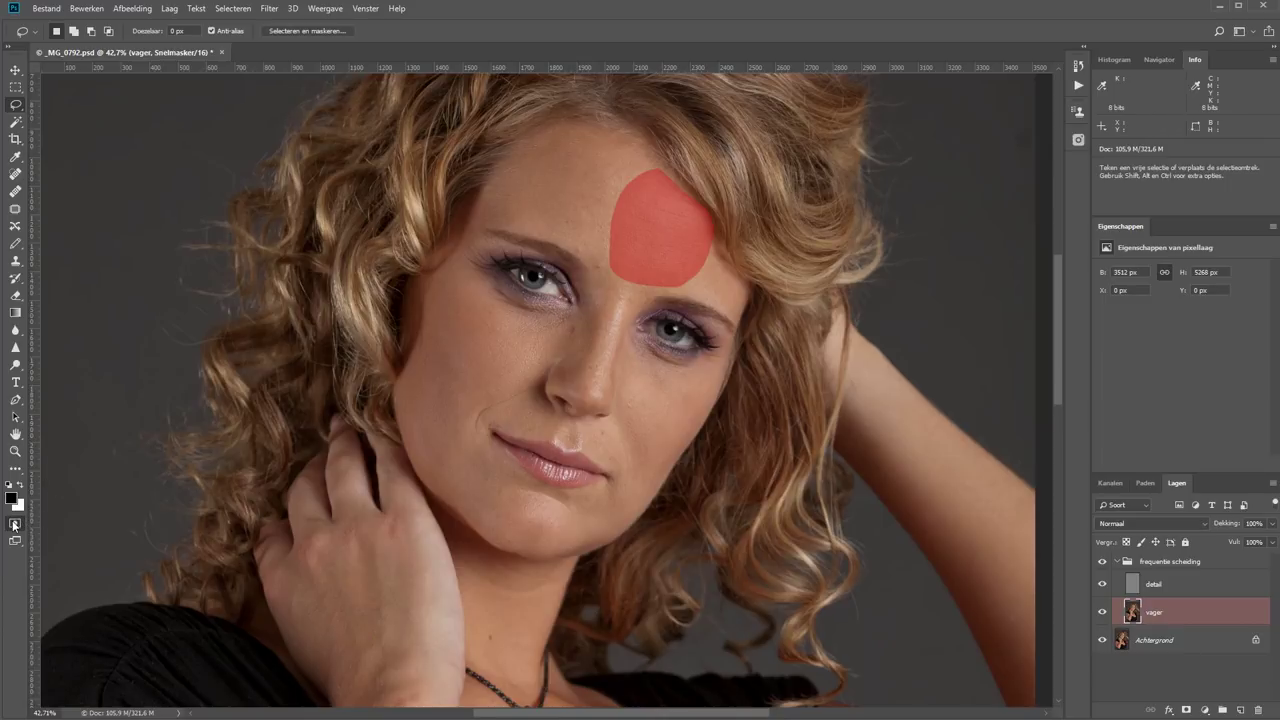
left_click(660, 515)
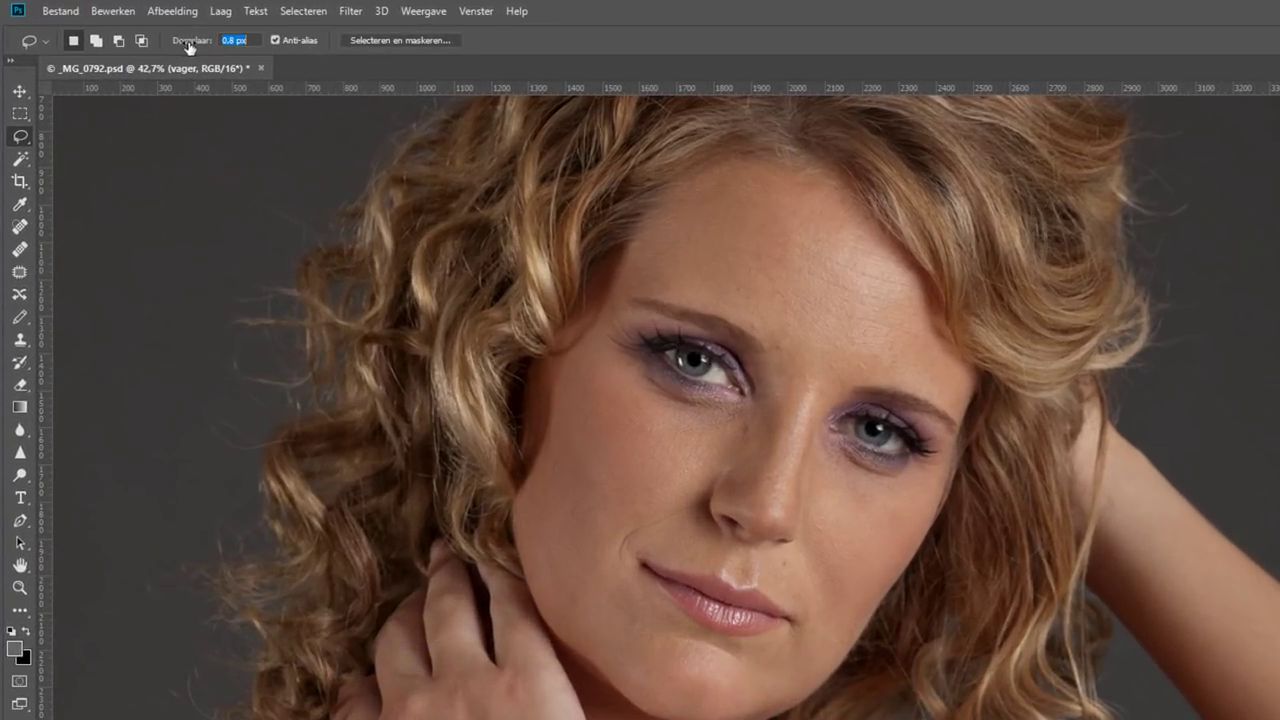
Step: Raise the lasso feather, outline a forehead patch, check it in Quick Mask, then deselect
left_click_drag(146, 38, 196, 50)
mouse_move(866, 228)
left_mouse_down()
mouse_move(810, 322)
mouse_move(857, 351)
mouse_move(900, 351)
mouse_move(925, 290)
mouse_move(876, 238)
left_mouse_up()
left_click(20, 682)
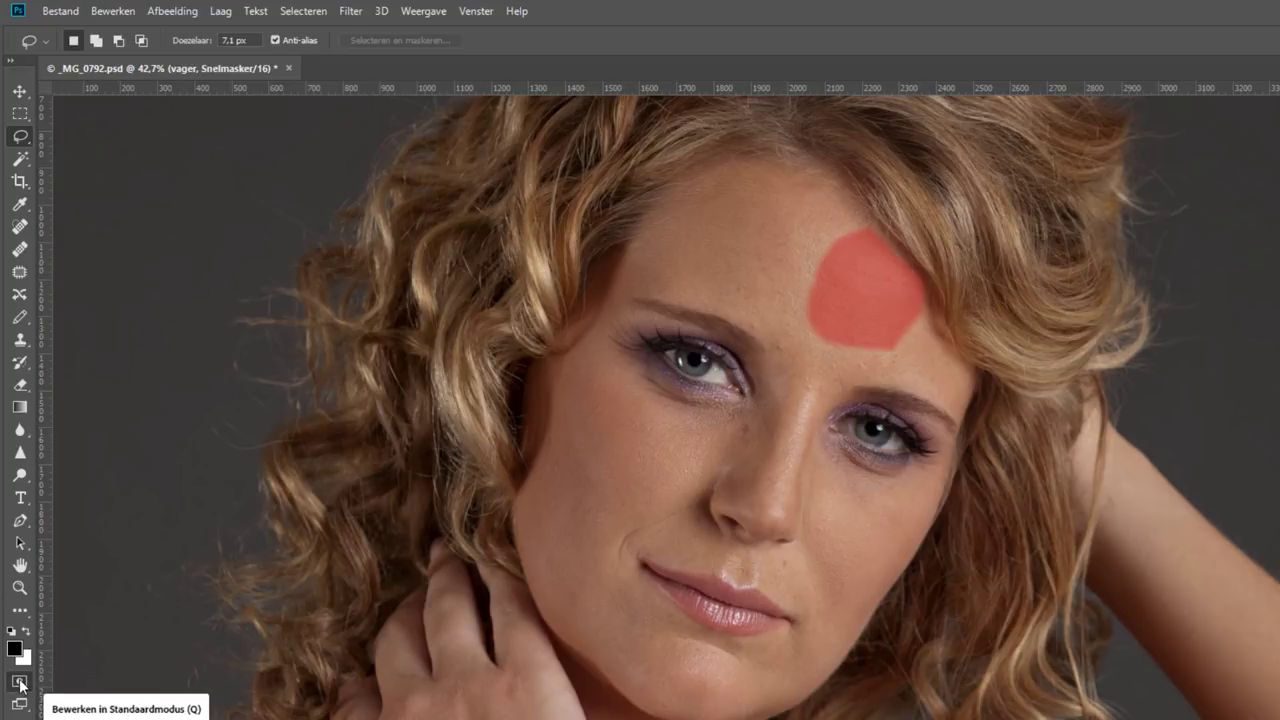
left_click(21, 684)
key("q")
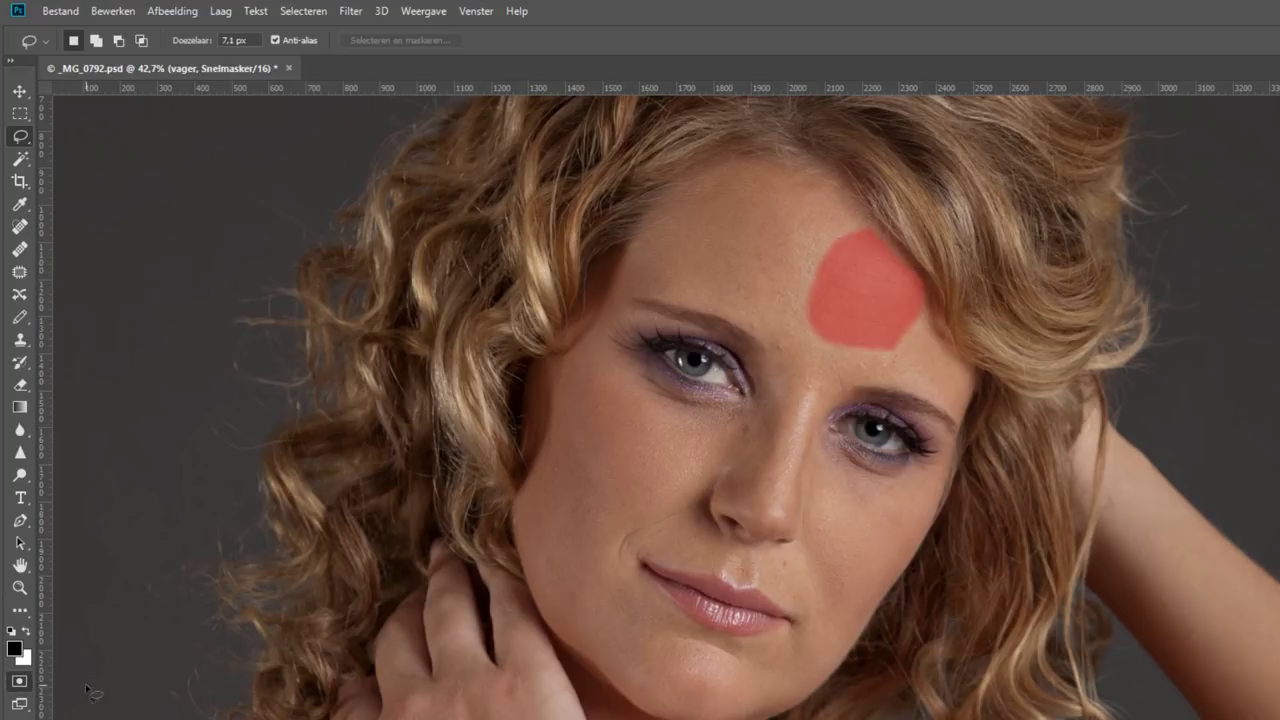
key("q")
key("ctrl+d")
Step: Set the feather to 9,8 px and lasso a new forehead patch, checking it in Quick Mask
left_click_drag(200, 44, 210, 44)
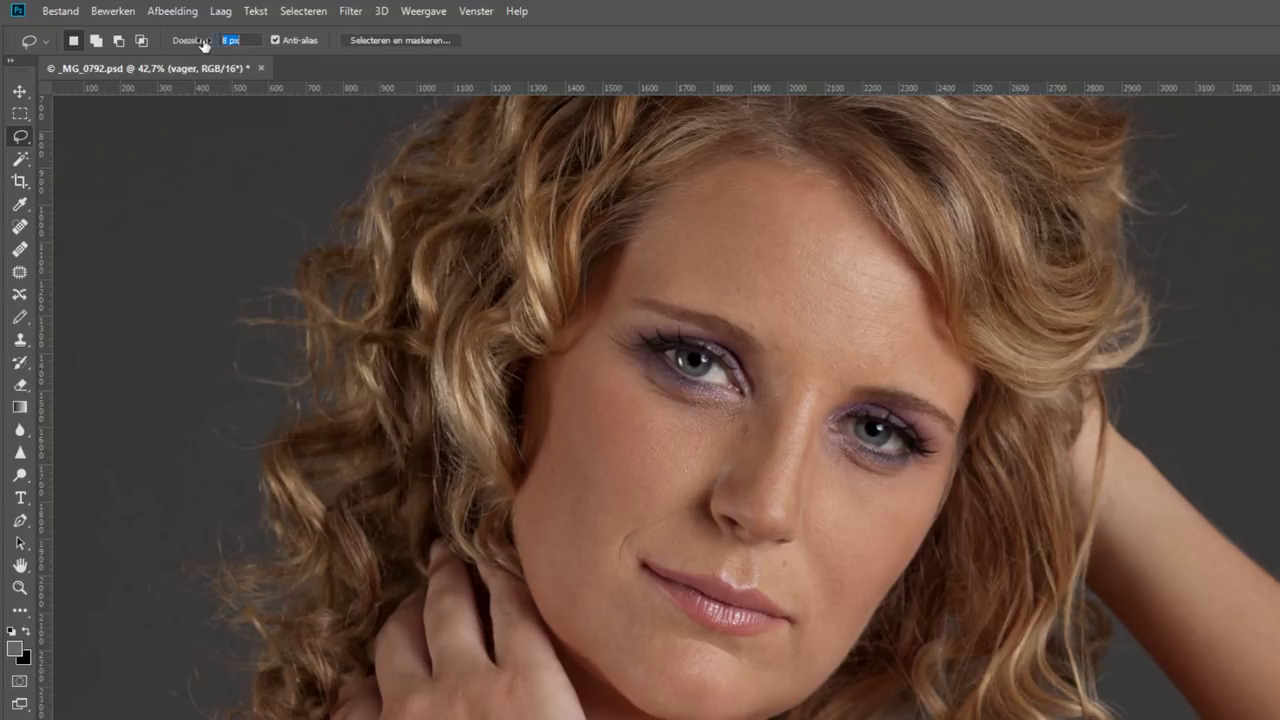
left_click_drag(826, 240, 824, 265)
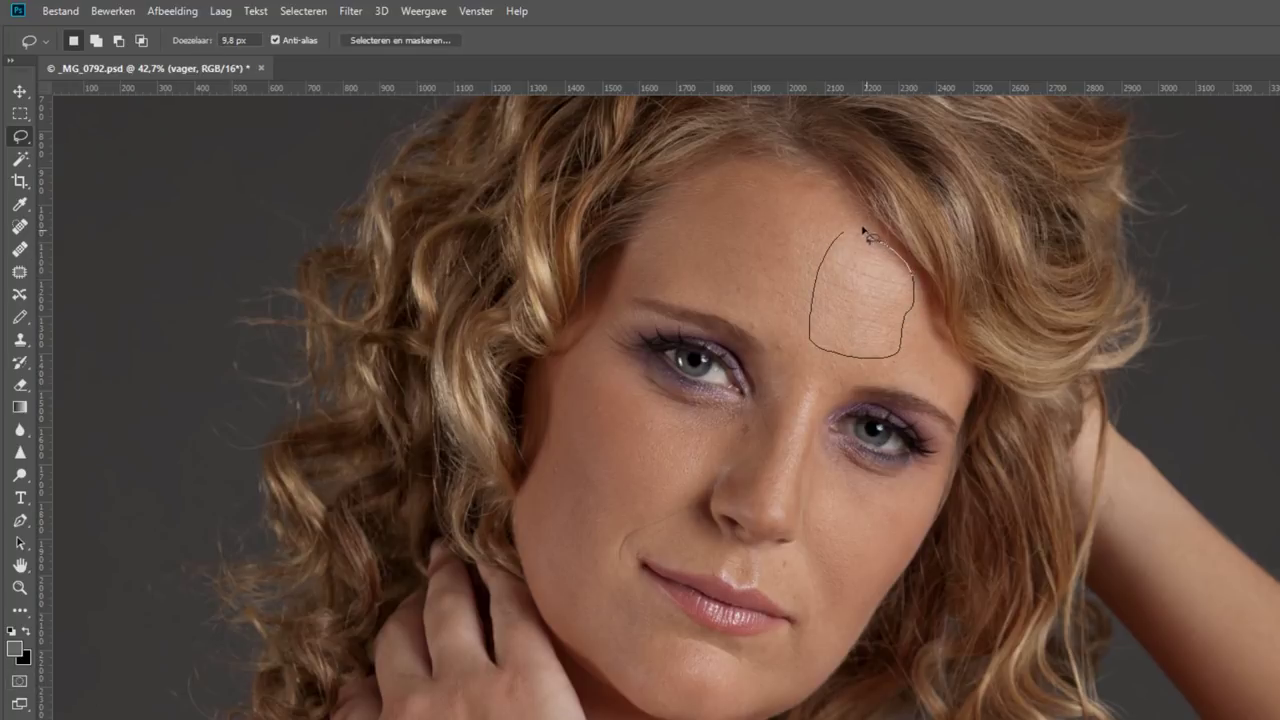
key("q")
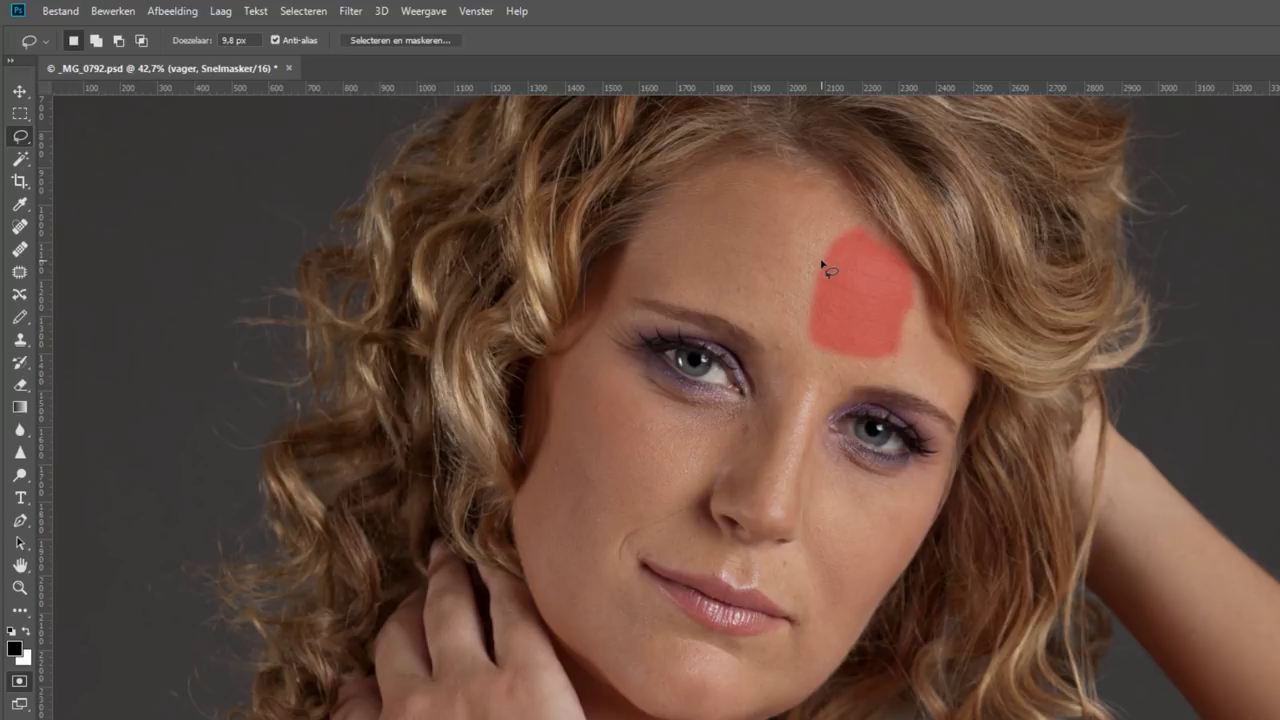
key("q")
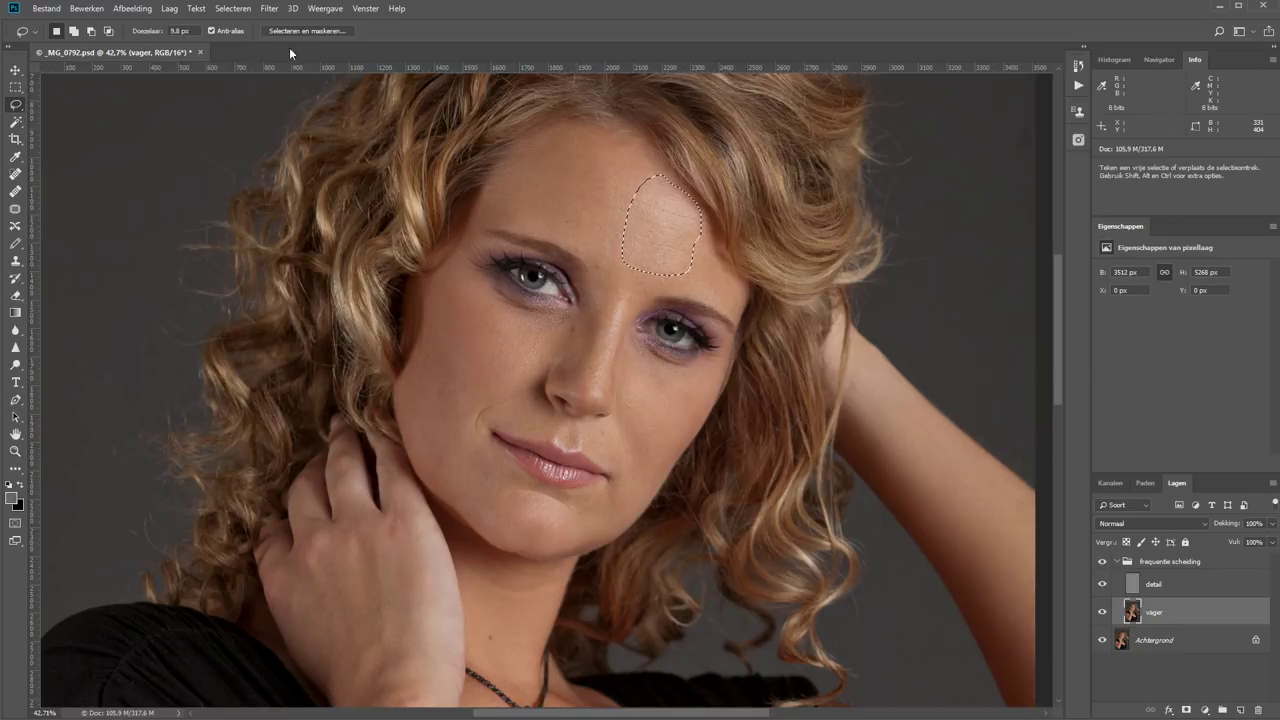
Step: Gaussian-blur the forehead selection on vager by about 33 pixels, then deselect
left_click(270, 9)
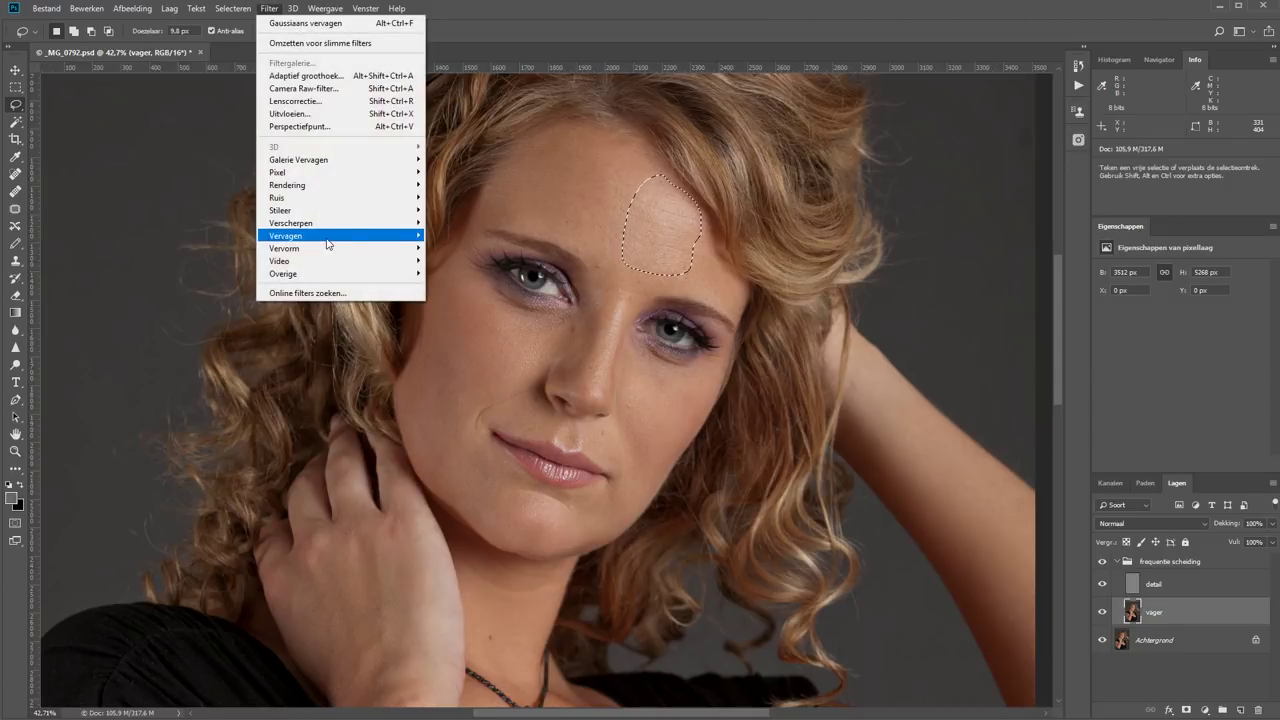
mouse_move(286, 235)
left_click(445, 250)
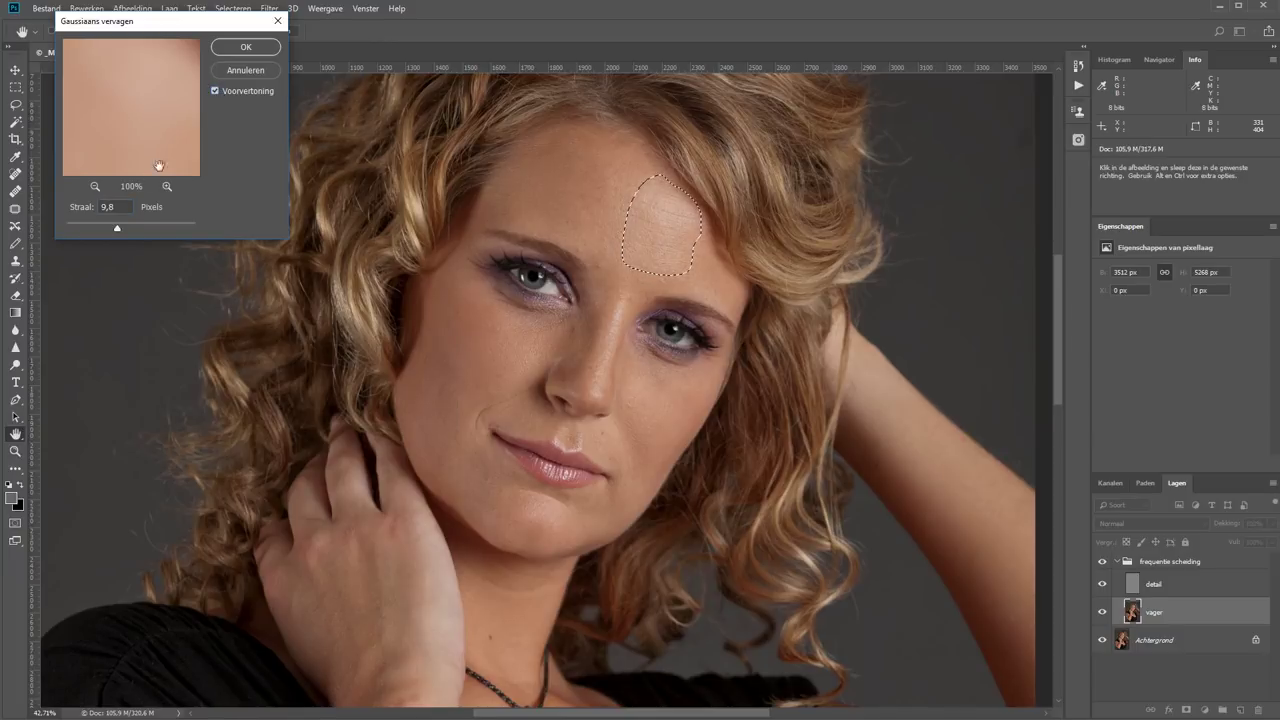
mouse_move(117, 228)
left_mouse_down()
mouse_move(178, 232)
mouse_move(129, 232)
left_mouse_up()
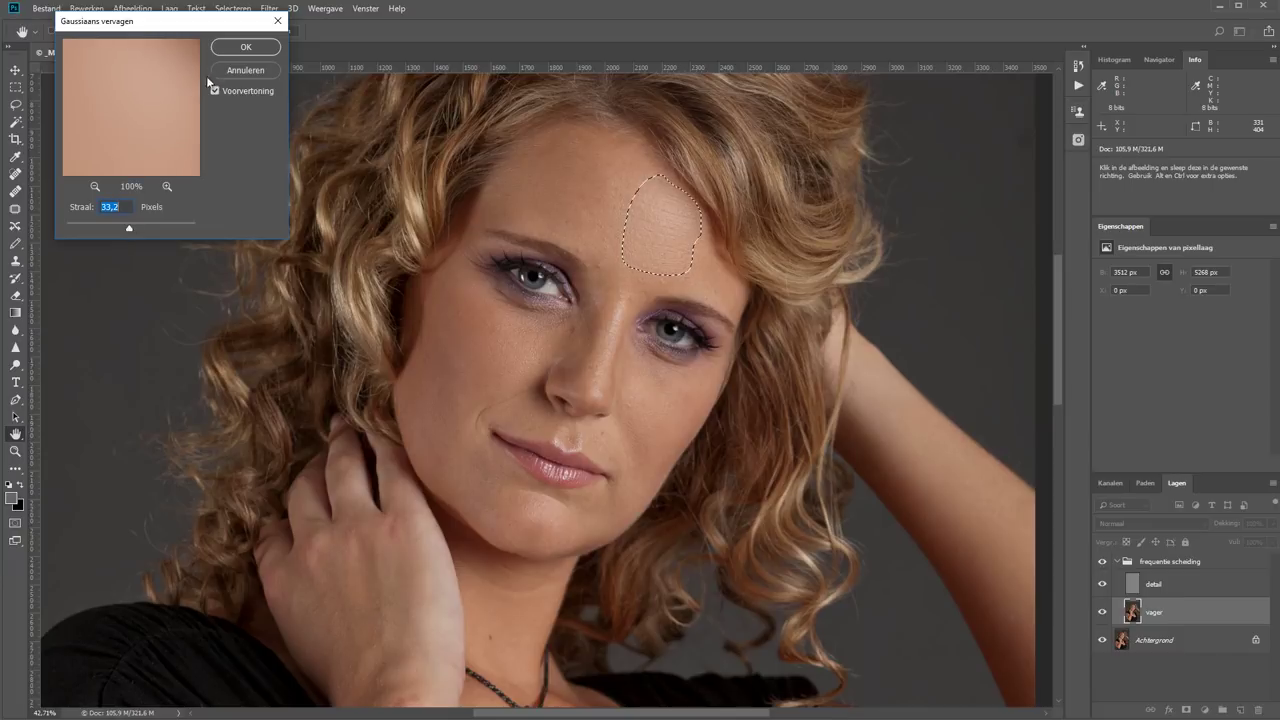
left_click(245, 48)
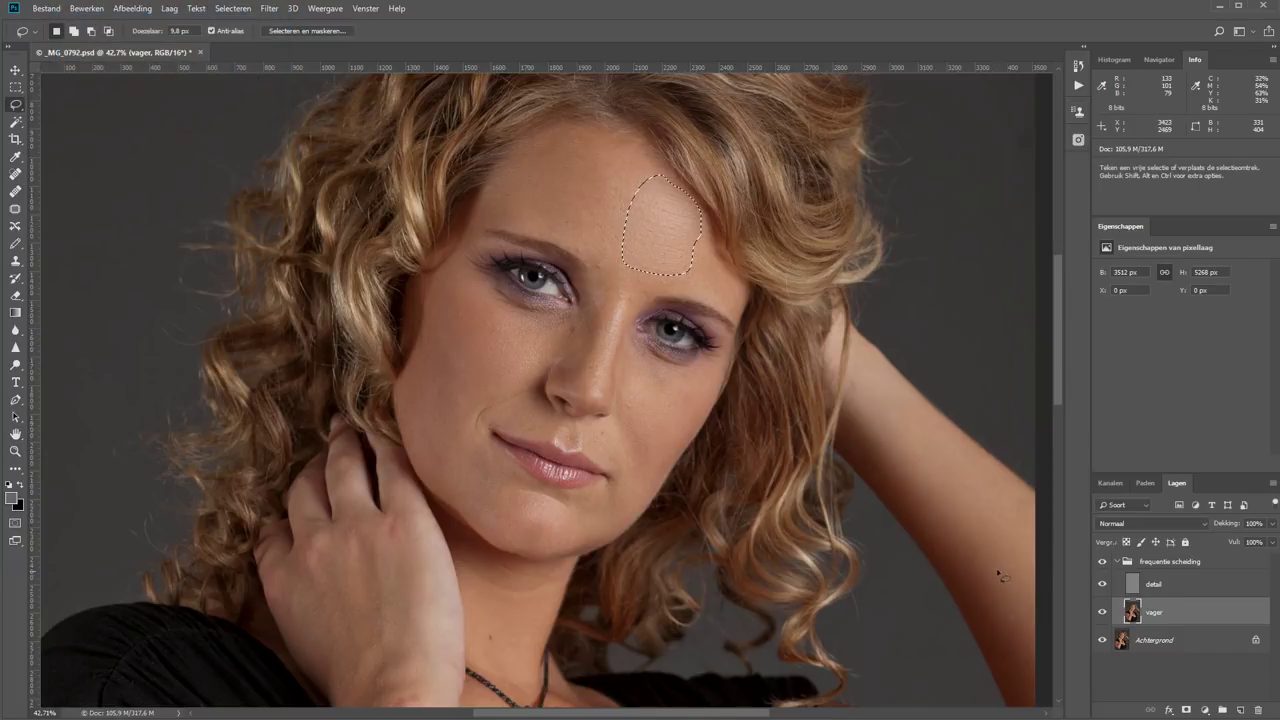
key("ctrl+d")
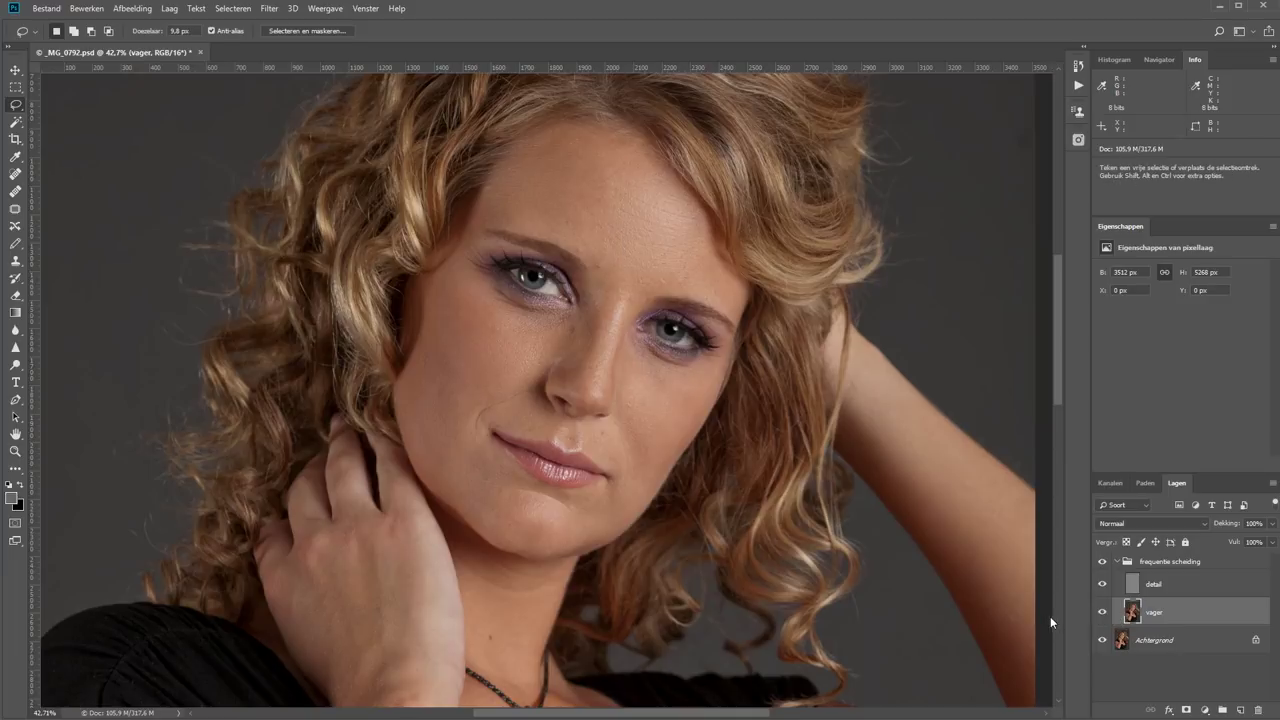
Step: Lasso the nose bridge on vager, Gaussian-blur it by about 18 pixels, then deselect
left_click(1102, 562)
mouse_move(612, 288)
left_mouse_down()
mouse_move(595, 407)
mouse_move(586, 360)
left_mouse_up()
left_click(269, 9)
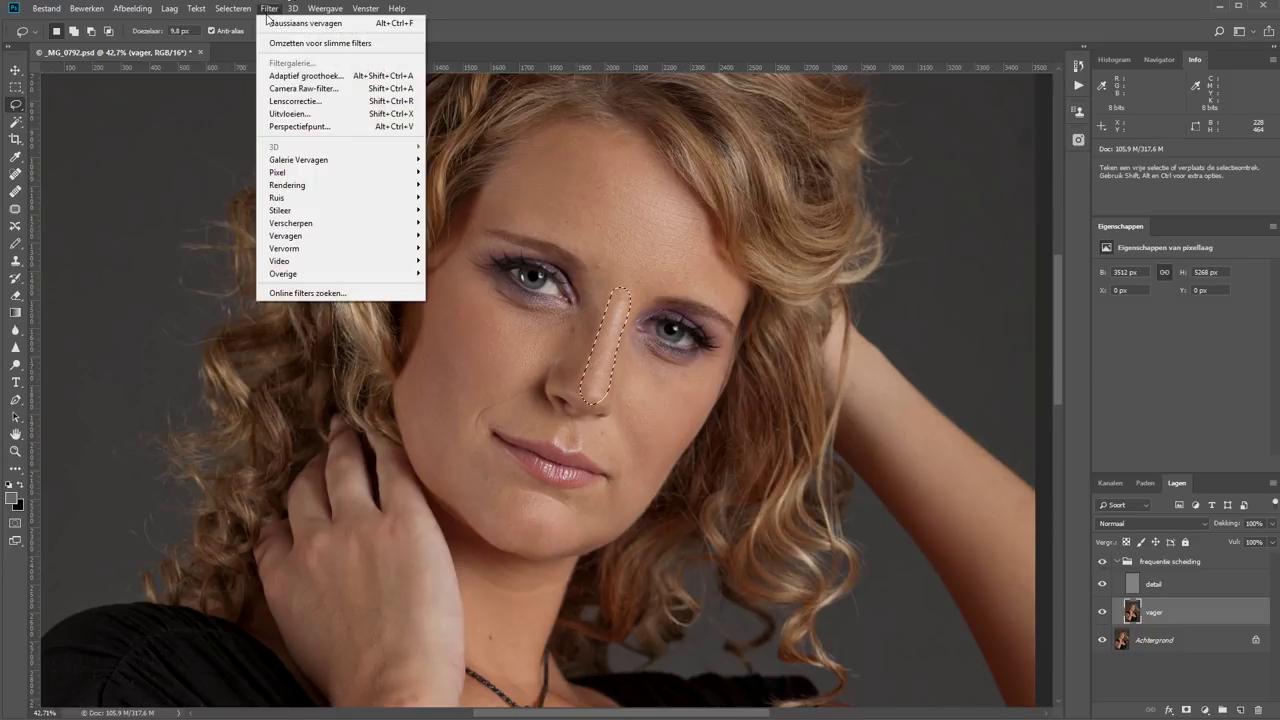
left_click(297, 24)
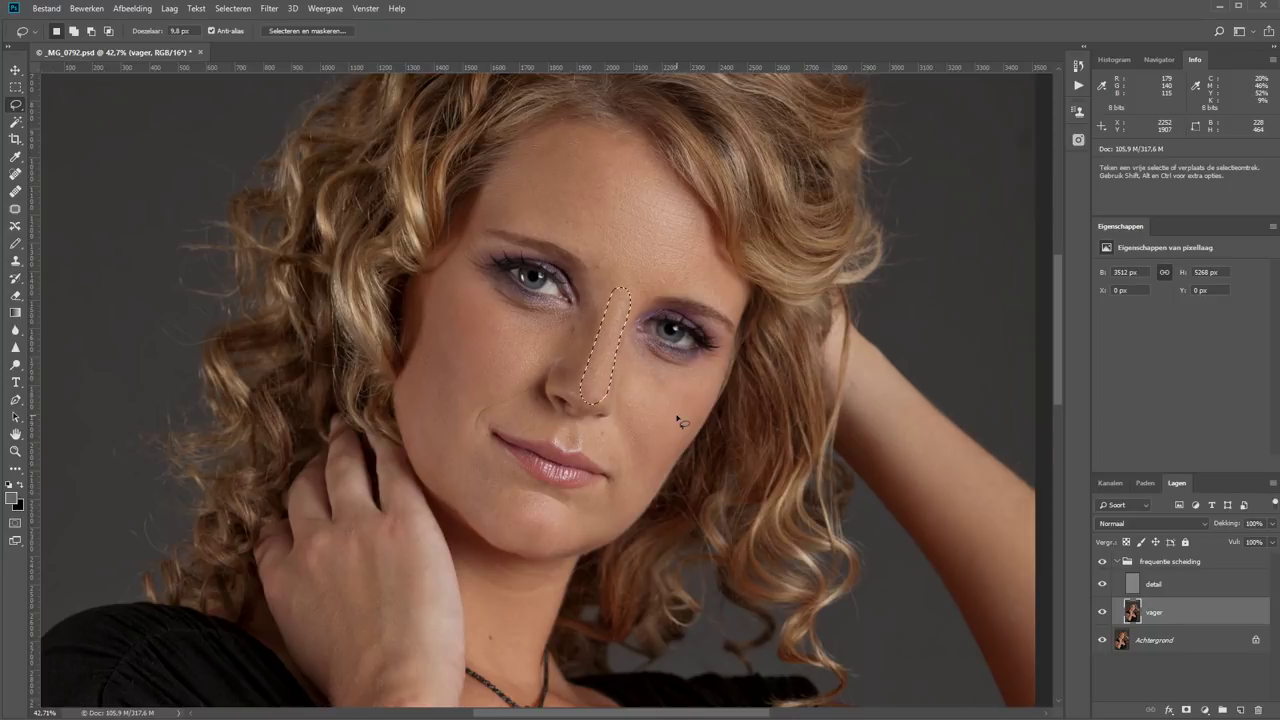
left_click(272, 9)
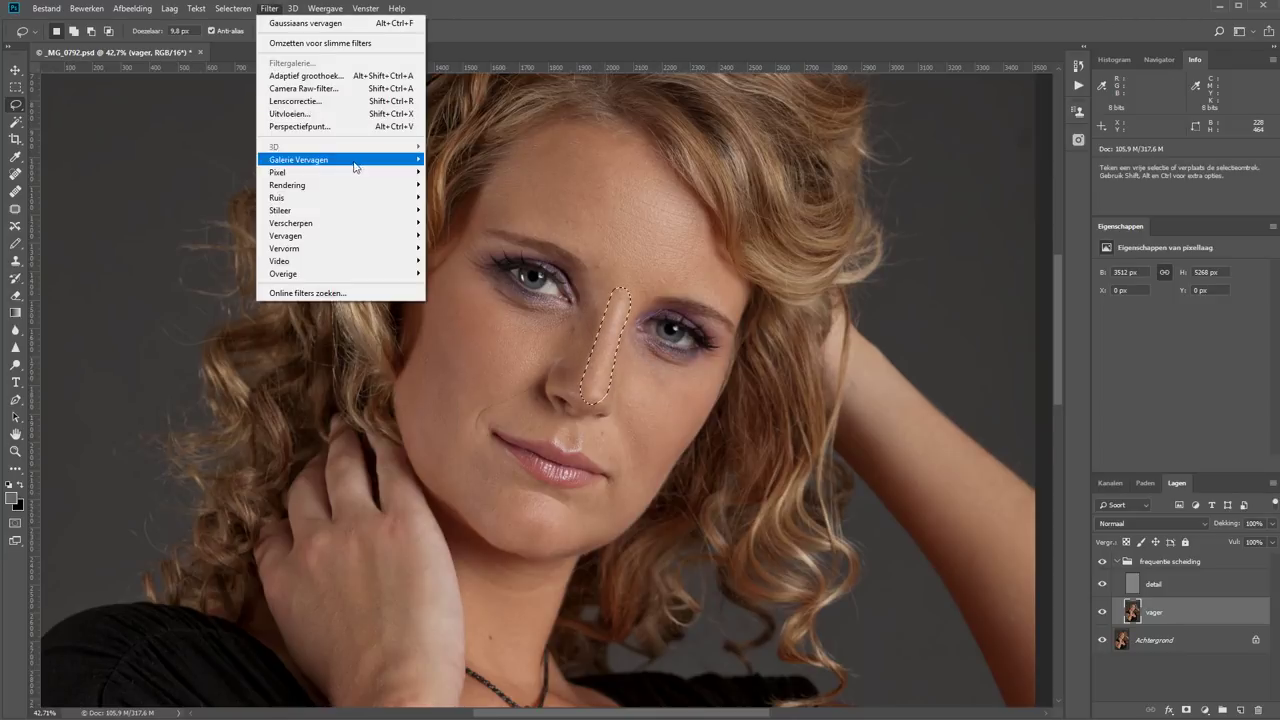
mouse_move(286, 235)
left_click(456, 250)
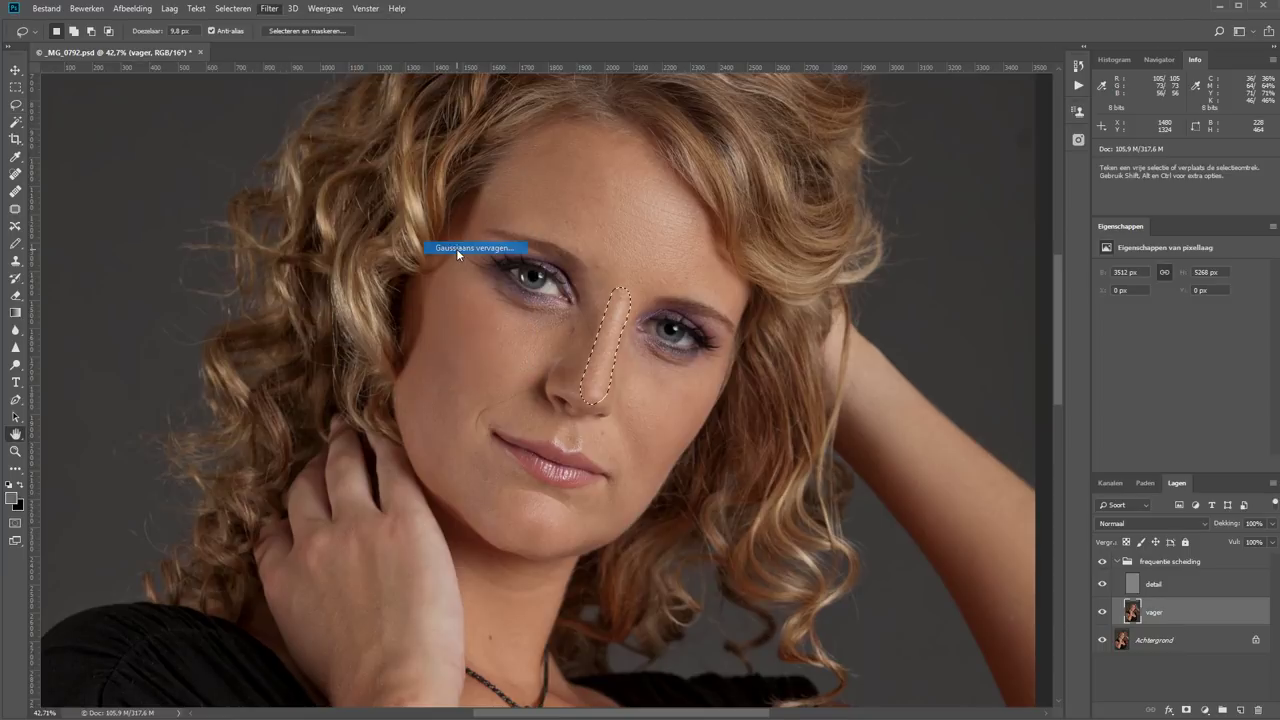
left_click_drag(110, 229, 119, 236)
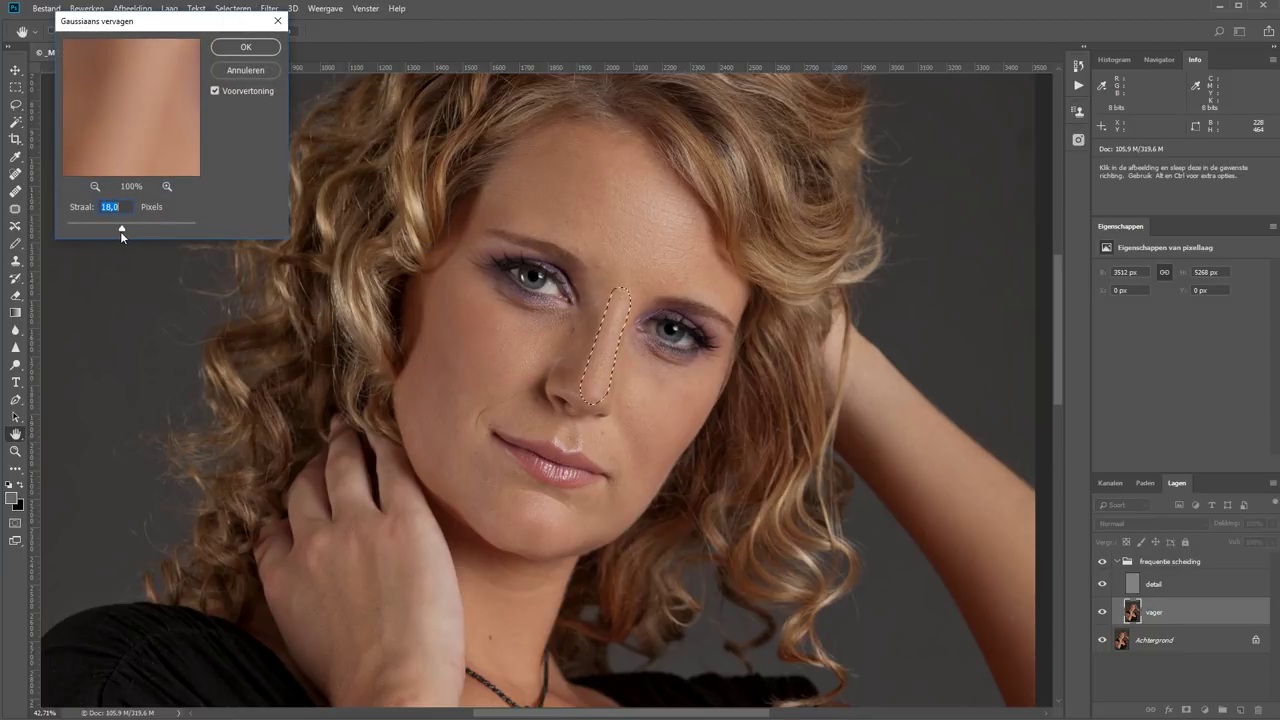
left_click(245, 47)
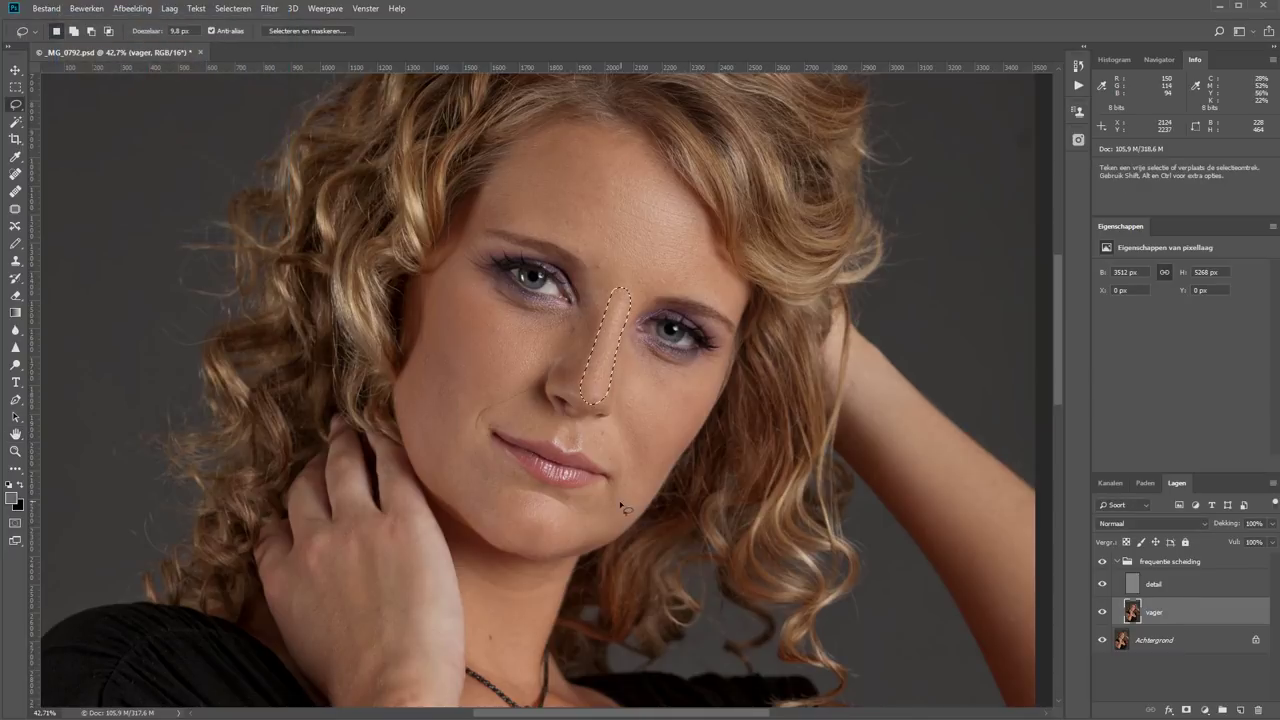
key("ctrl+d")
Step: Lasso the skin above the upper lip and blur it with a lowered Gaussian blur radius
key("z")
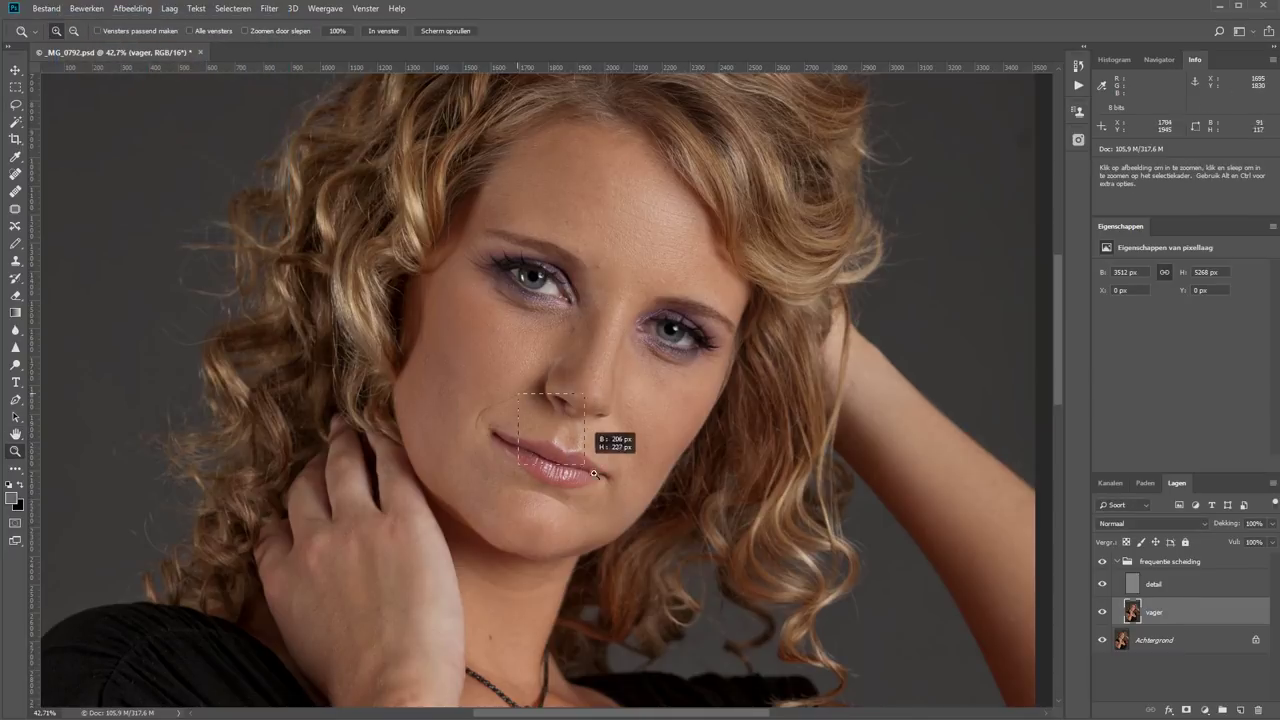
left_click(605, 442)
key("l")
mouse_move(464, 354)
left_mouse_down()
mouse_move(717, 350)
mouse_move(640, 252)
left_mouse_up()
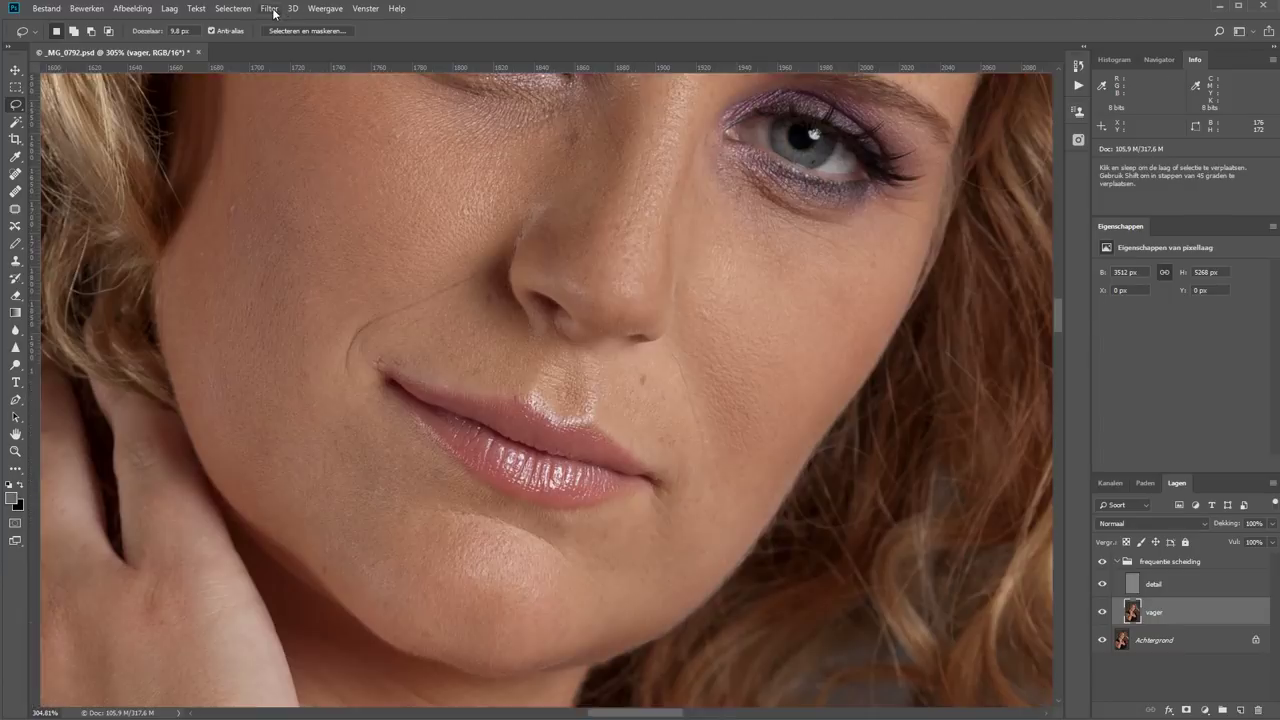
left_click(273, 8)
left_click(486, 248)
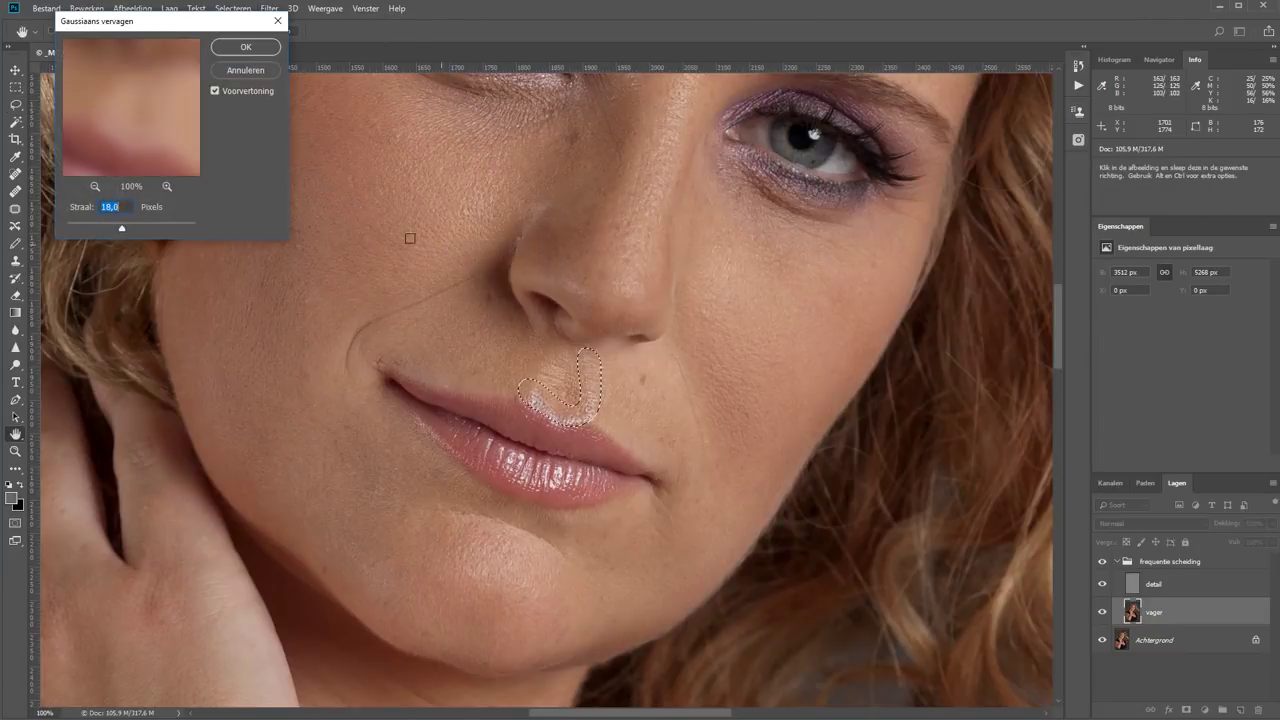
left_click_drag(130, 227, 118, 228)
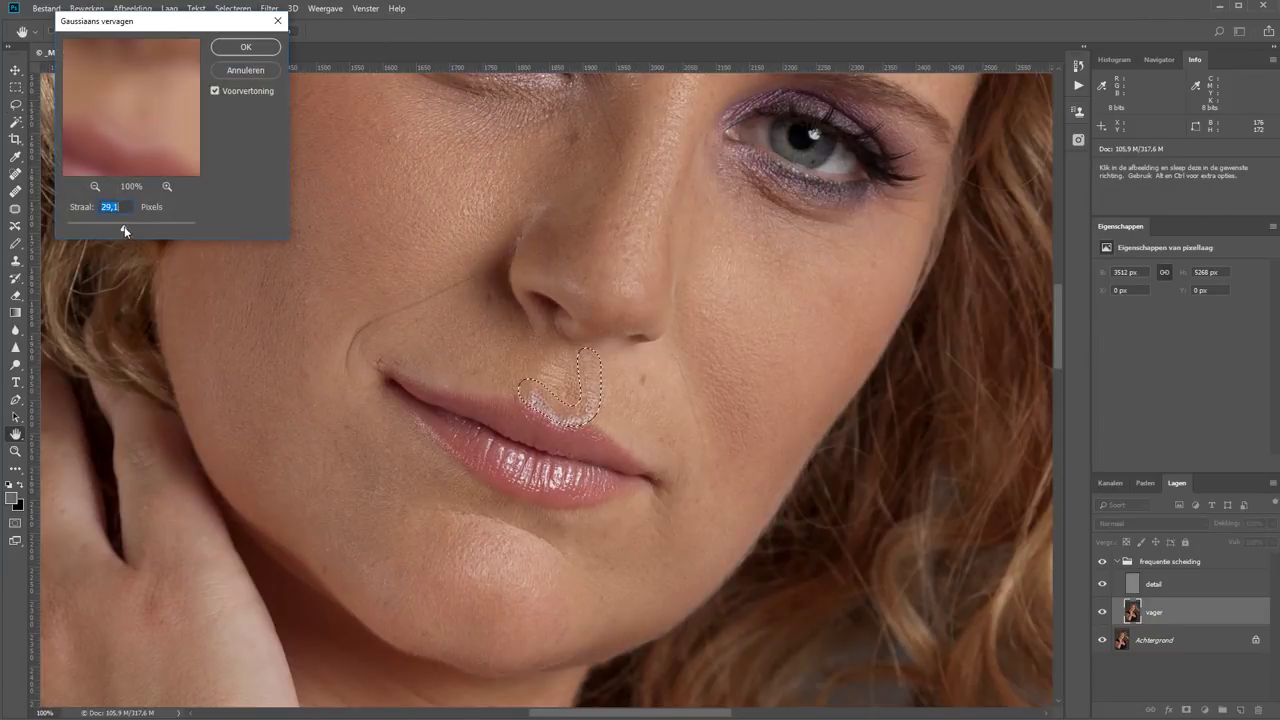
left_click(245, 48)
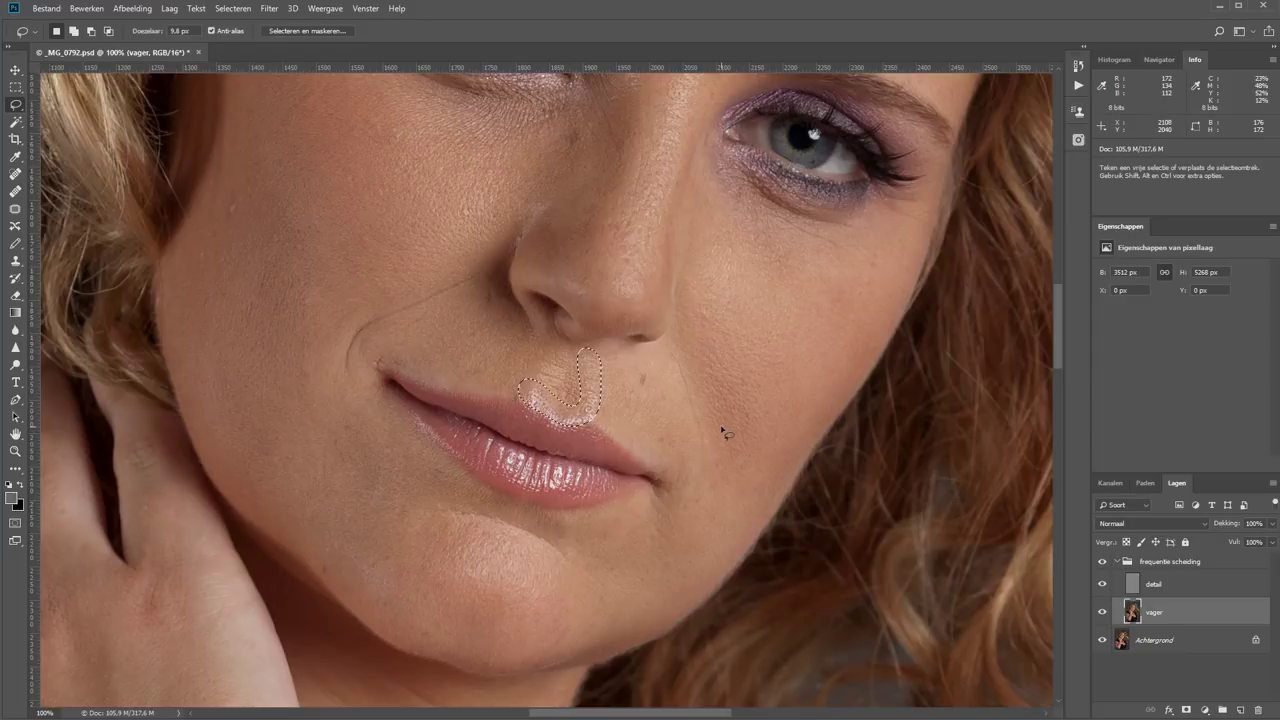
key("ctrl+d")
Step: Lasso a patch on the chin and blur it with a smaller Gaussian radius
mouse_move(458, 522)
left_mouse_down()
mouse_move(547, 553)
mouse_move(460, 524)
left_mouse_up()
left_click(271, 9)
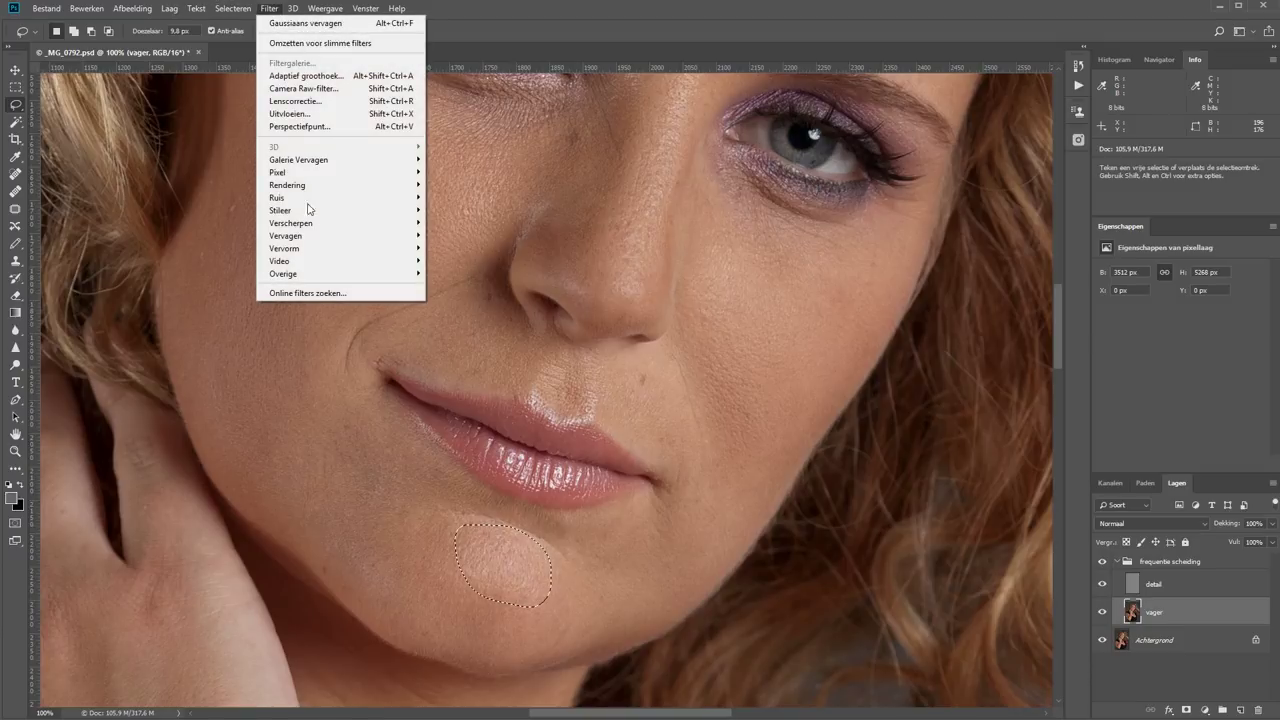
mouse_move(286, 235)
left_click(446, 247)
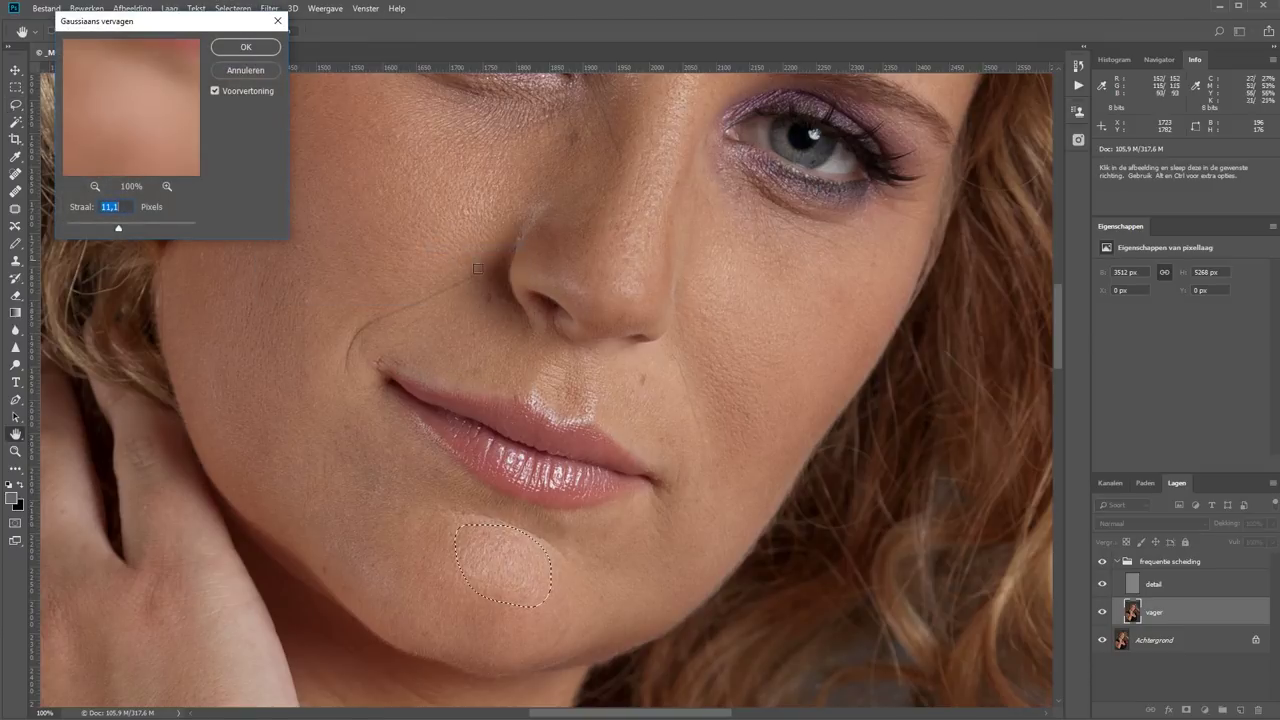
left_click_drag(127, 227, 108, 229)
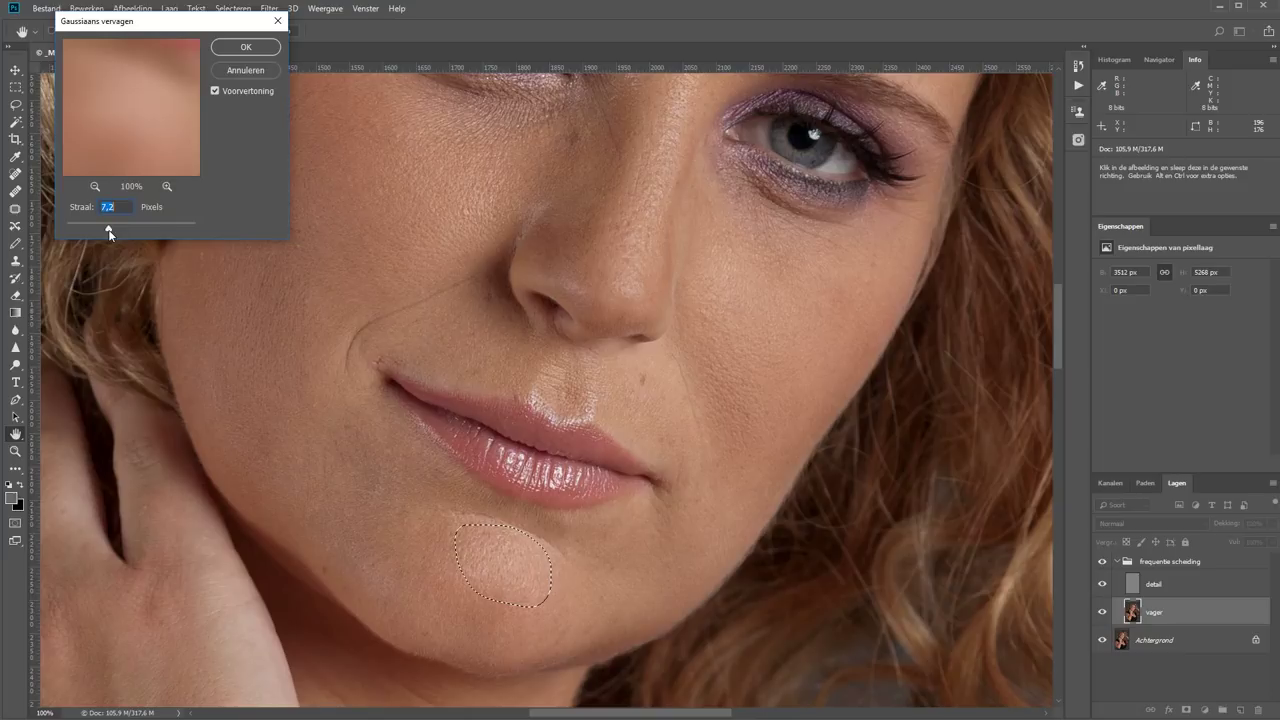
left_click(243, 48)
Step: Blur away the reddish wrist mark with a raised Gaussian blur radius
left_click_drag(227, 187, 608, 183)
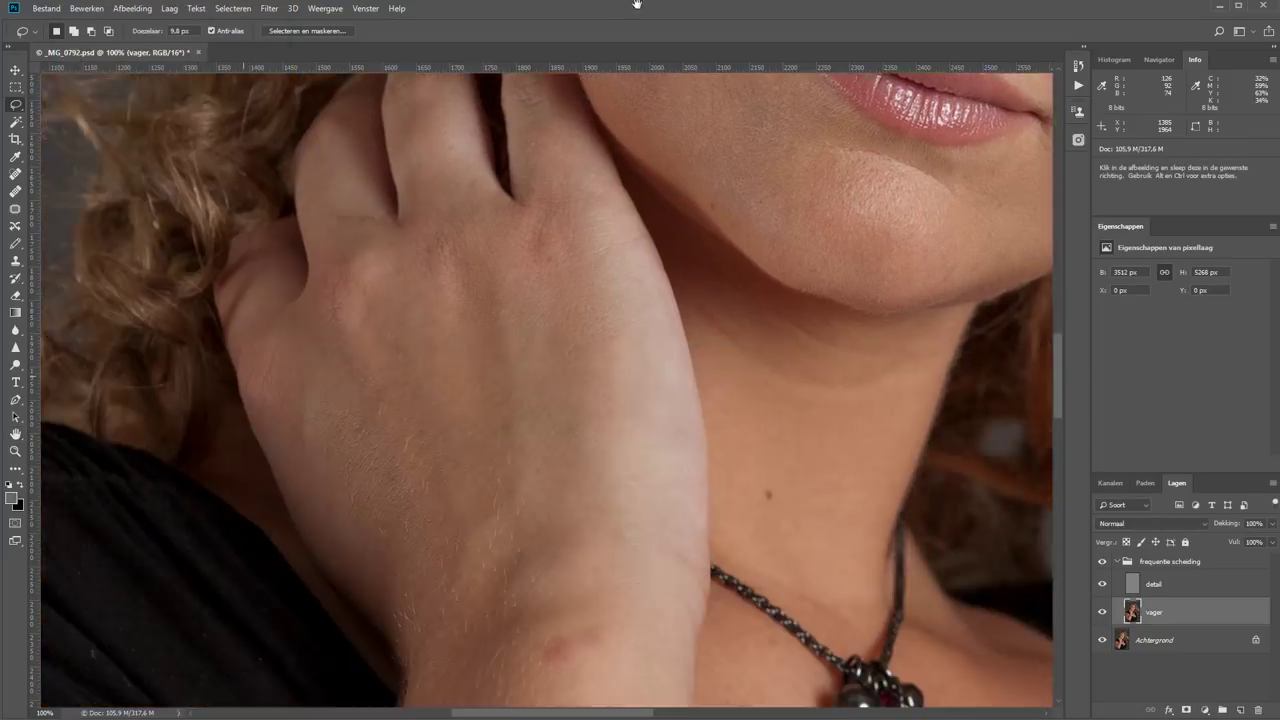
mouse_move(650, 348)
left_mouse_down()
mouse_move(607, 368)
mouse_move(650, 348)
left_mouse_up()
left_click(268, 8)
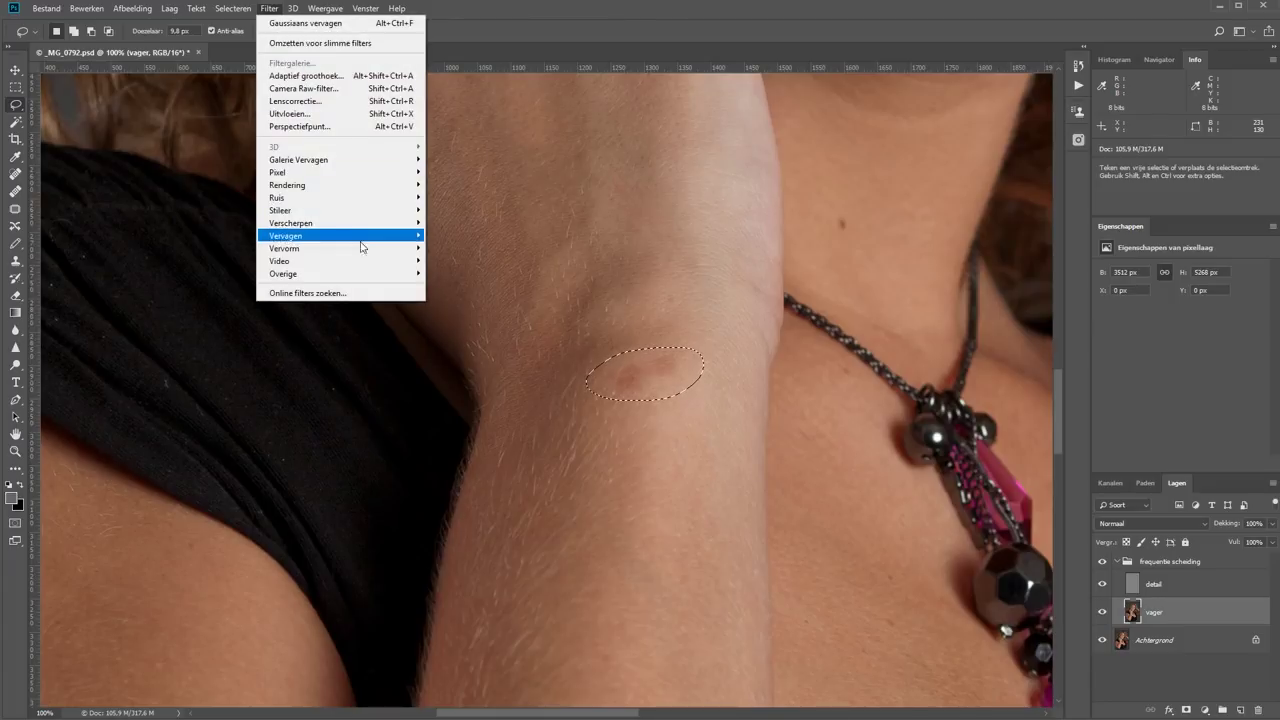
mouse_move(286, 235)
left_click(456, 248)
left_click_drag(108, 227, 129, 227)
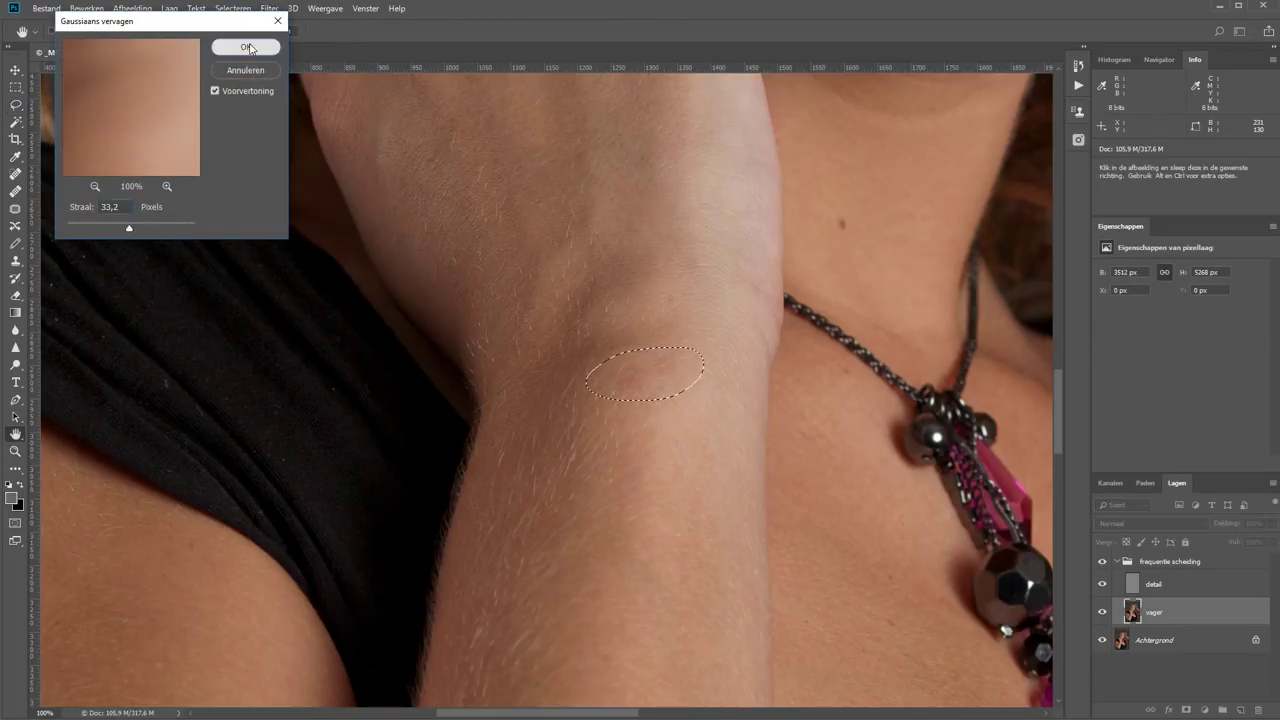
key("Return")
Step: Blur the spot near the elbow with a roughly 33-pixel Gaussian blur, then fit the image on screen
mouse_move(515, 690)
left_mouse_down()
mouse_move(541, 323)
mouse_move(490, 408)
mouse_move(570, 334)
left_mouse_up()
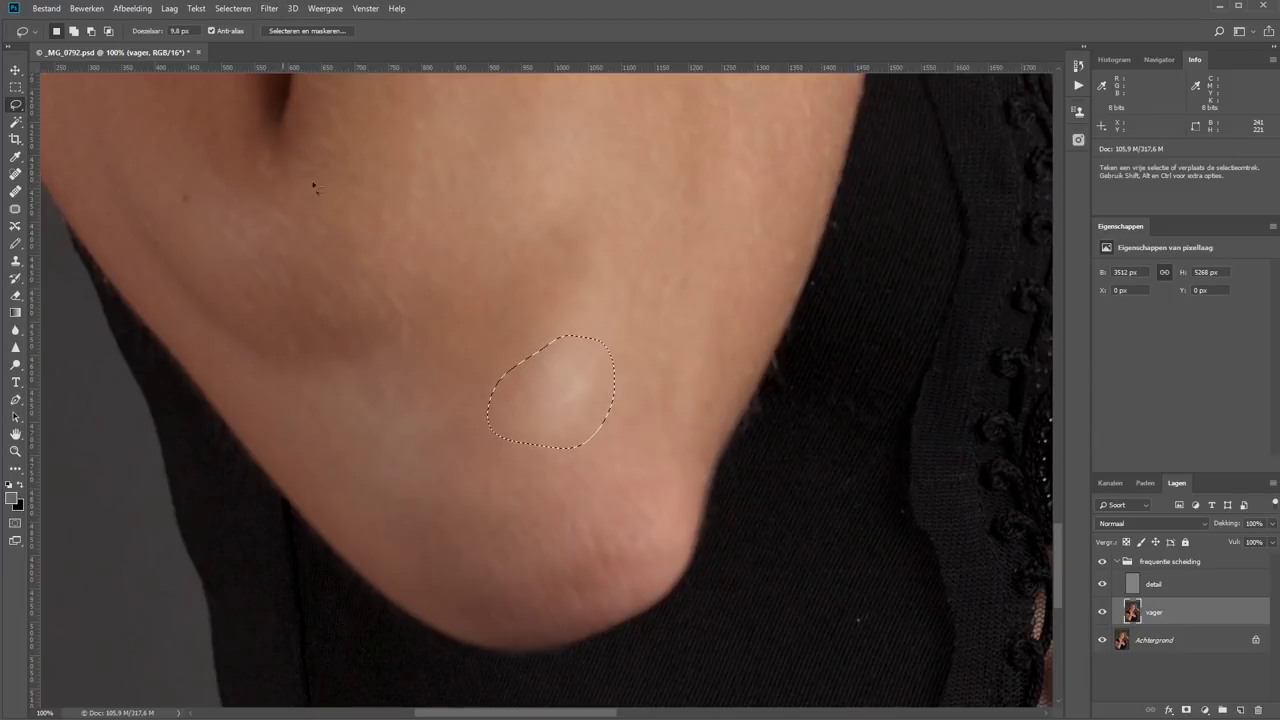
left_click(270, 9)
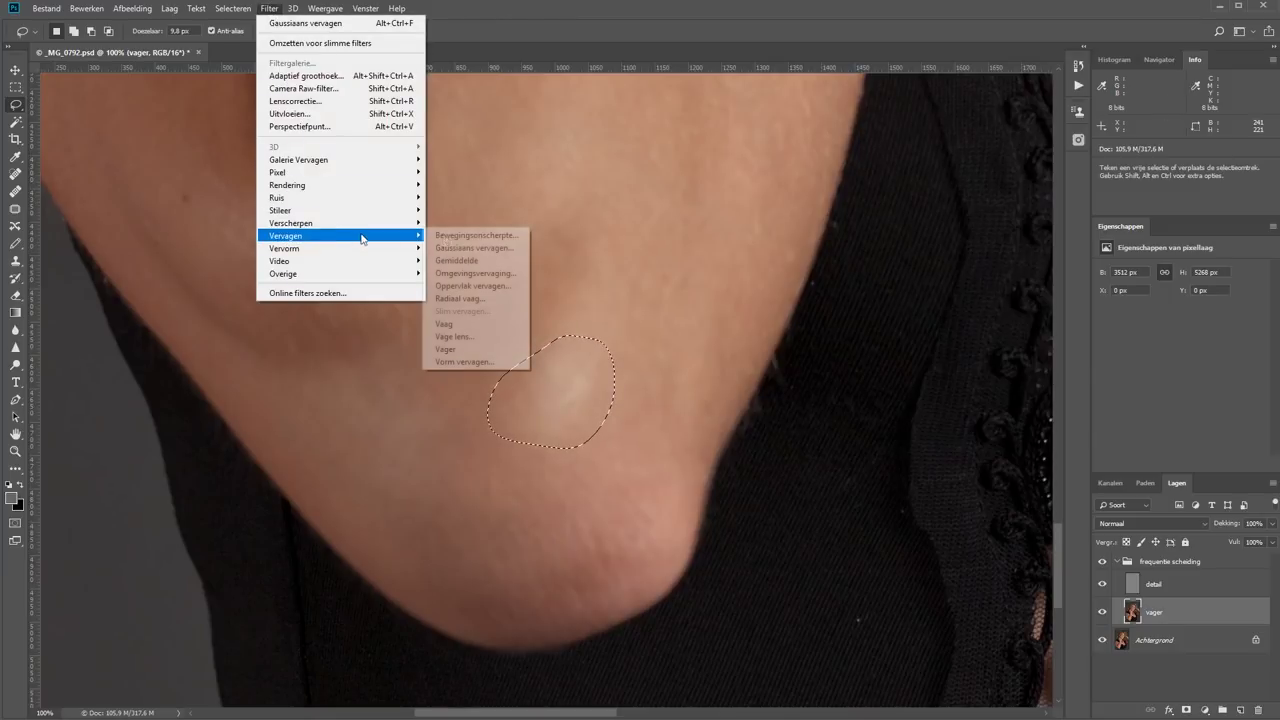
left_click(456, 247)
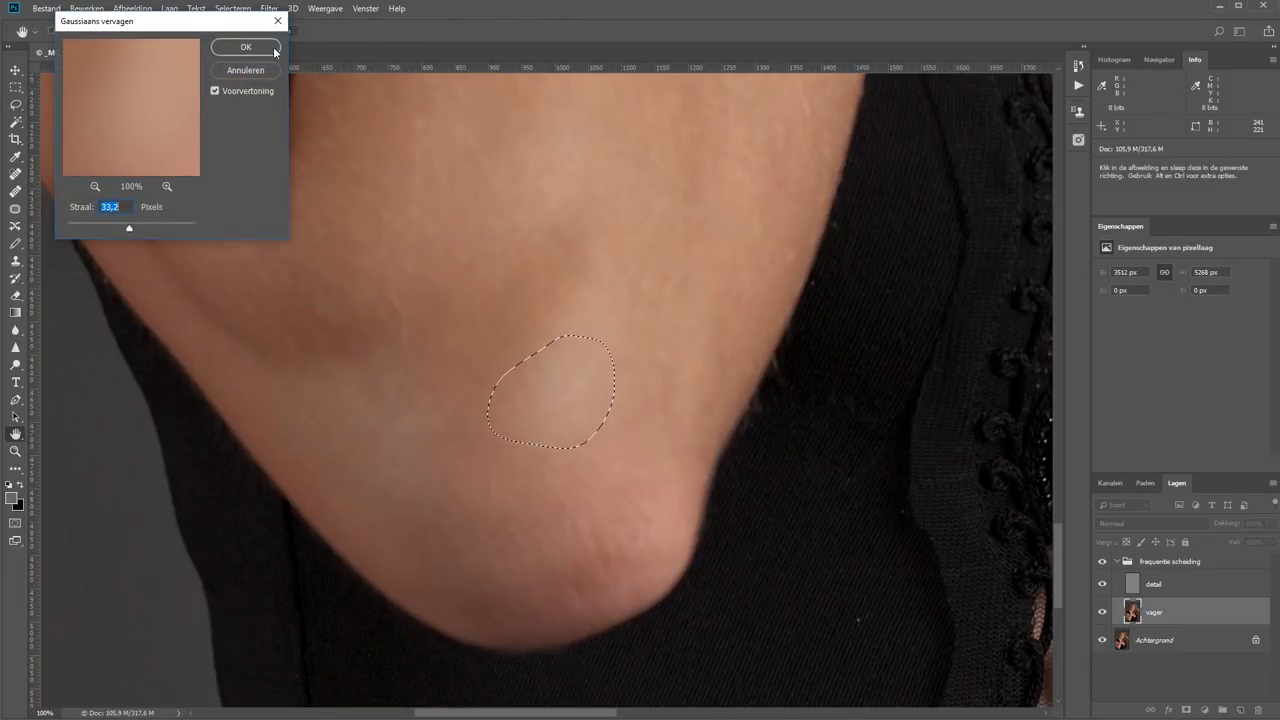
key("Return")
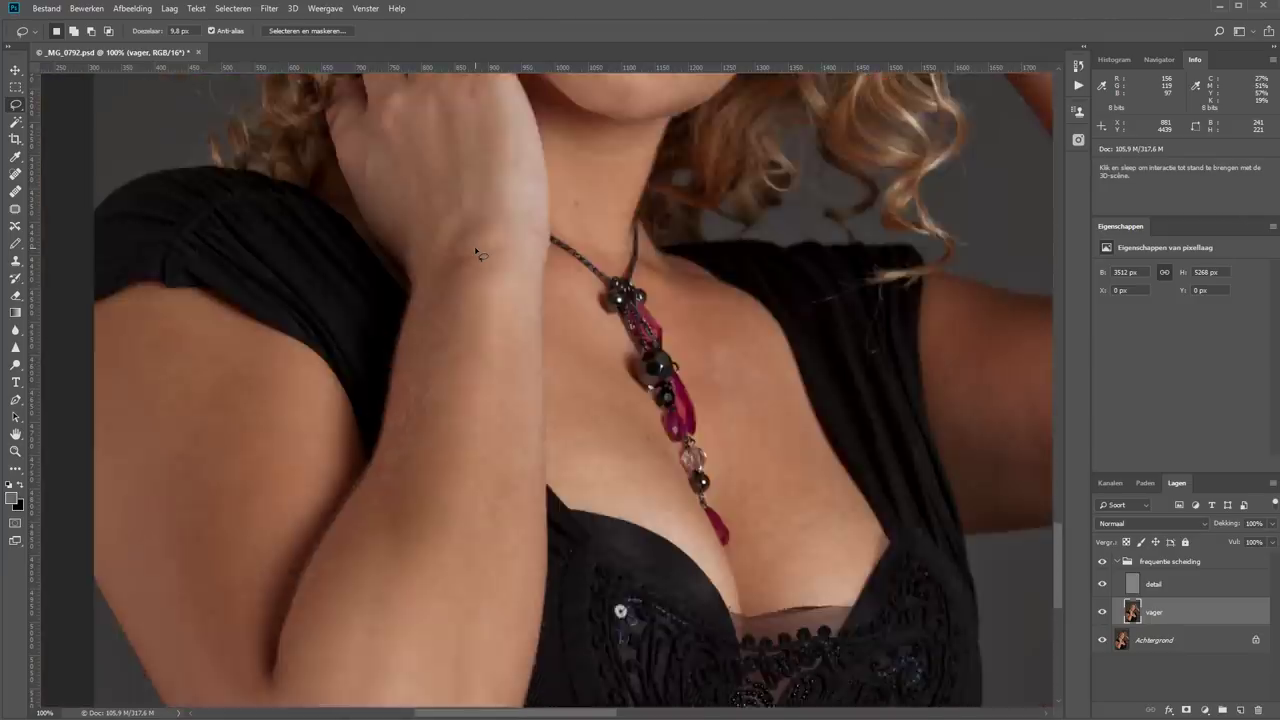
key("ctrl+0")
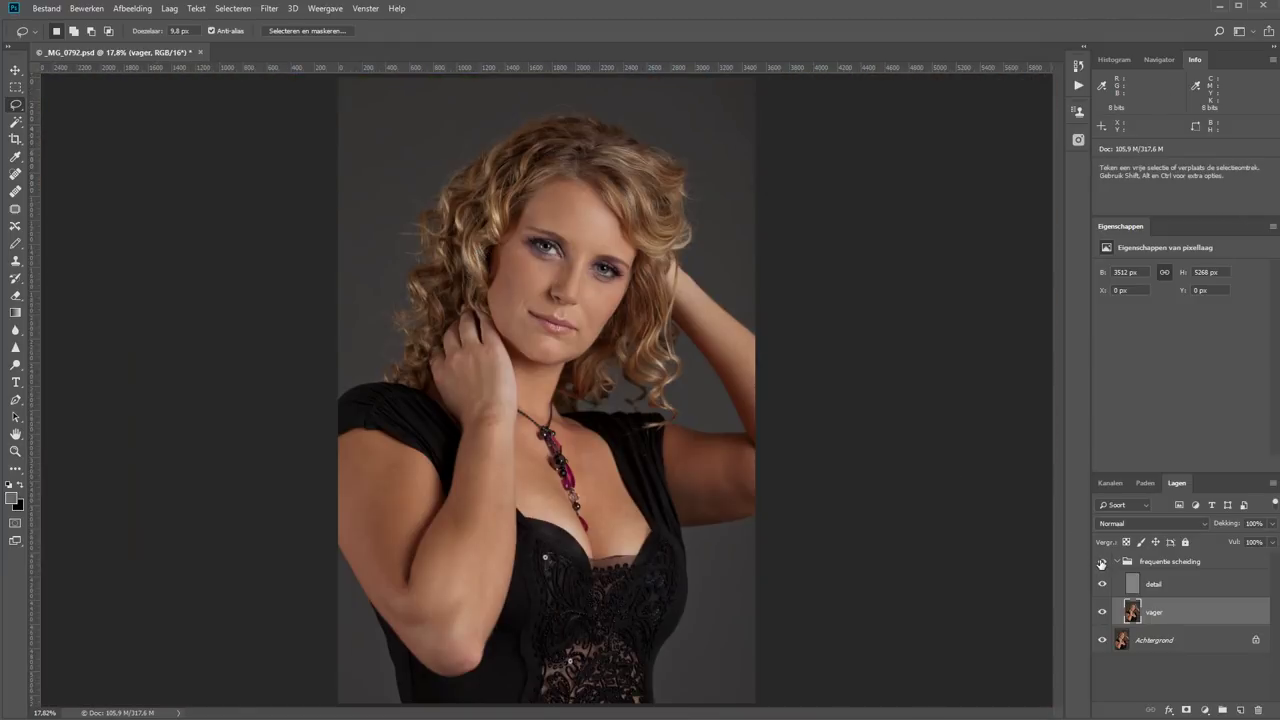
Step: Toggle the 'frequentie scheiding' group to compare, view the eyes at 100%, and select the 'detail' layer
left_click(1101, 563)
left_click(15, 451)
left_click_drag(371, 143, 743, 376)
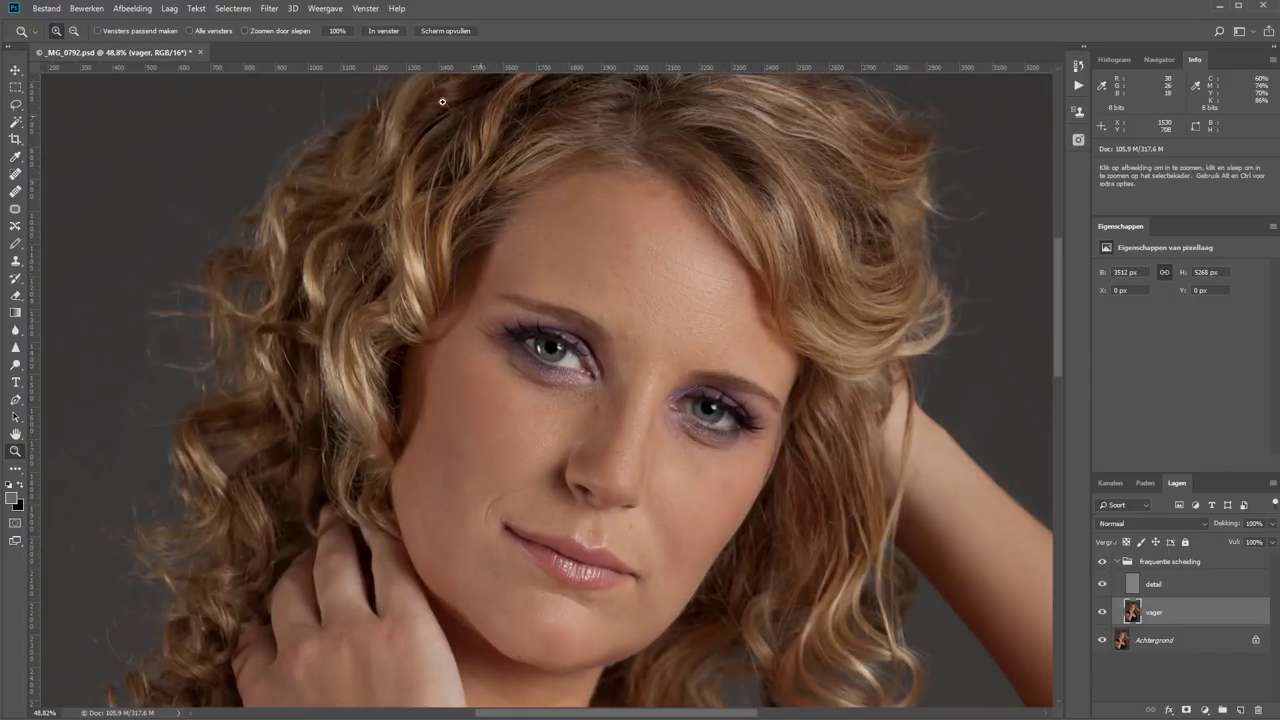
left_click(338, 31)
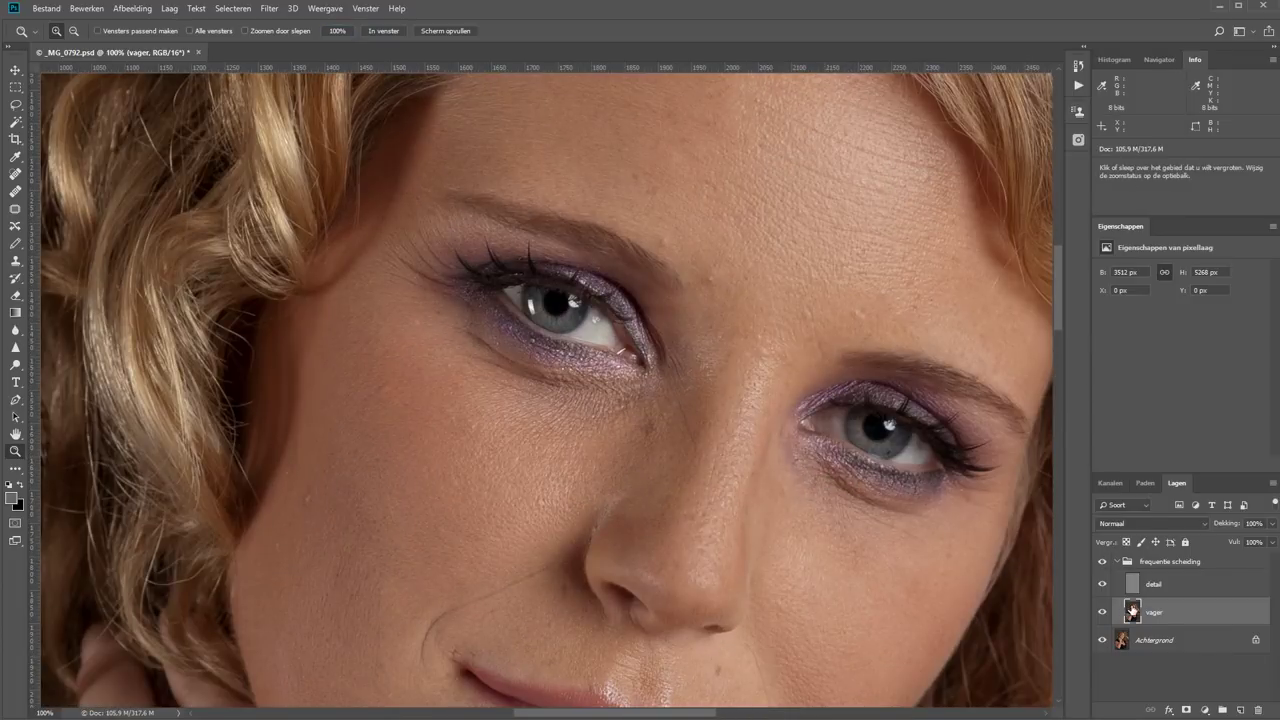
left_click(1184, 585)
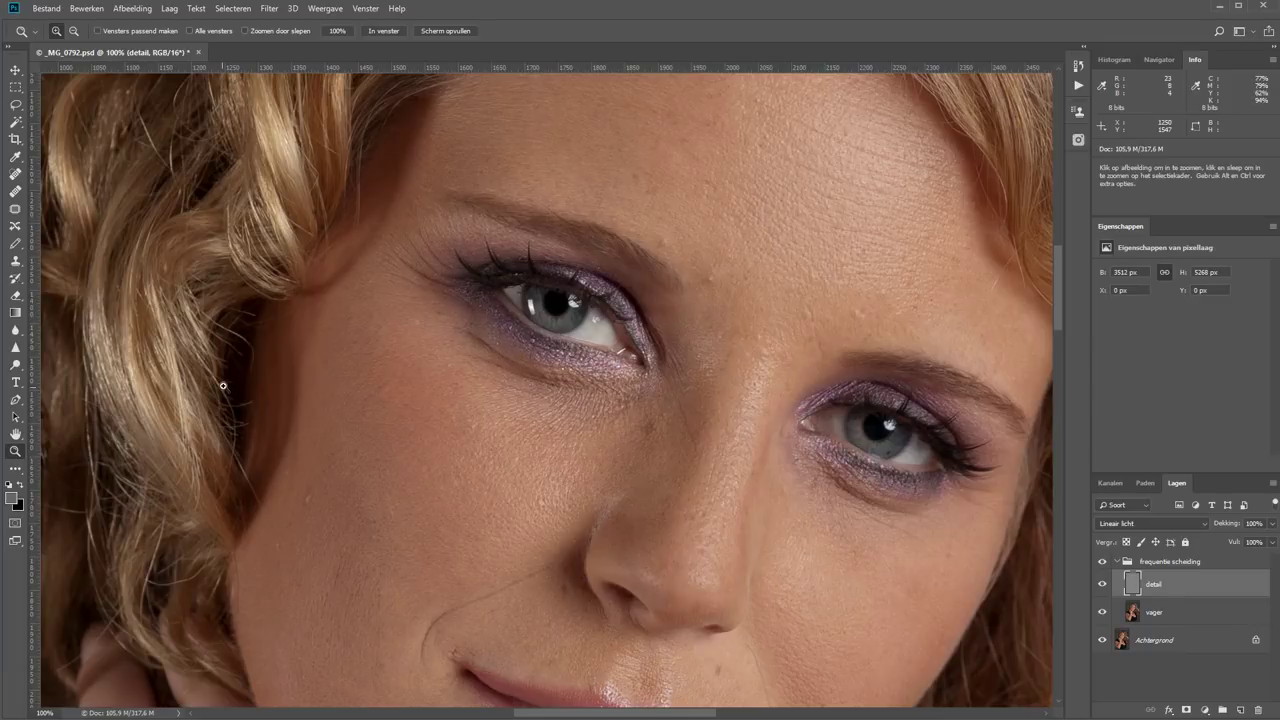
Step: Set the Clone Stamp tool to sample from the current layer (Huidige laag) only
key("s")
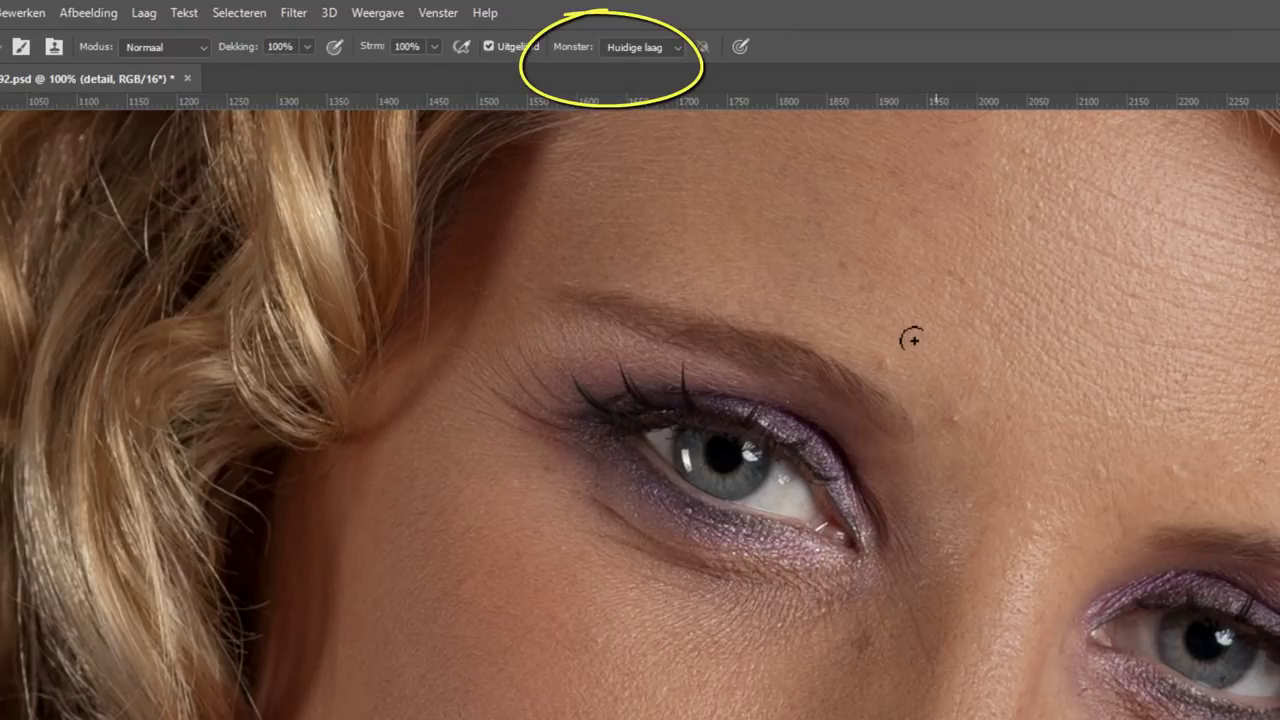
left_click(663, 46)
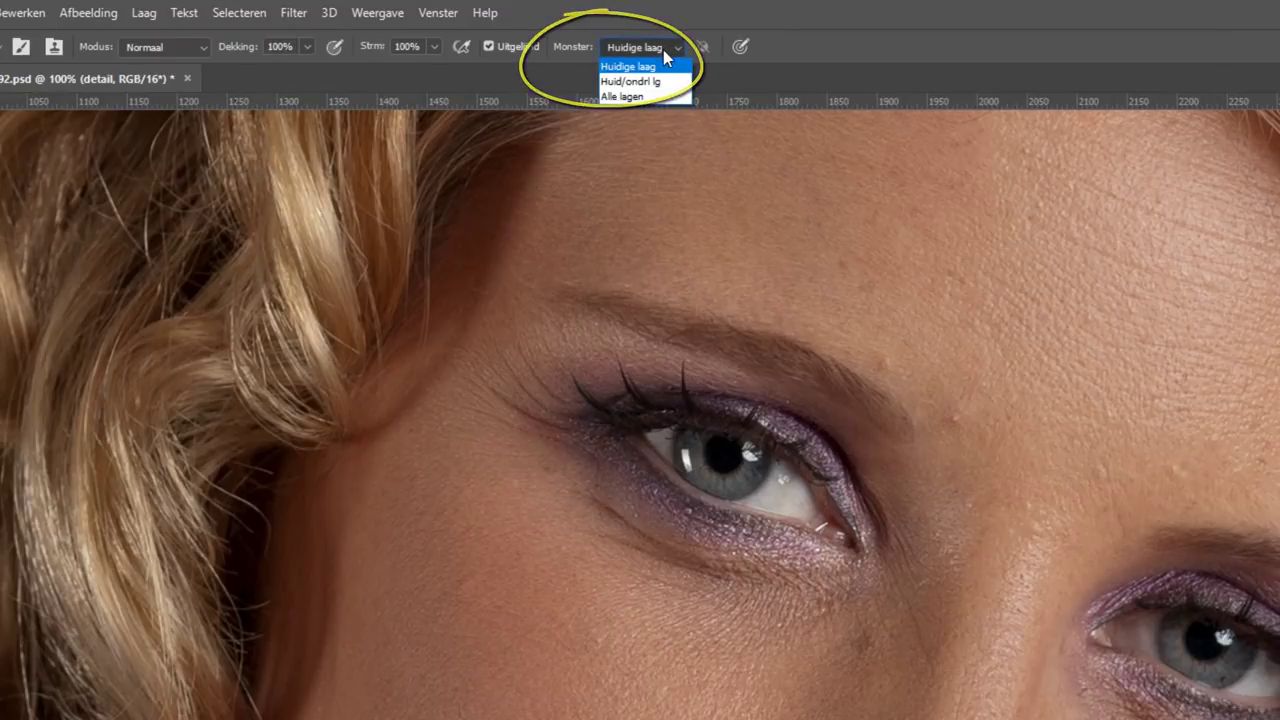
left_click(884, 52)
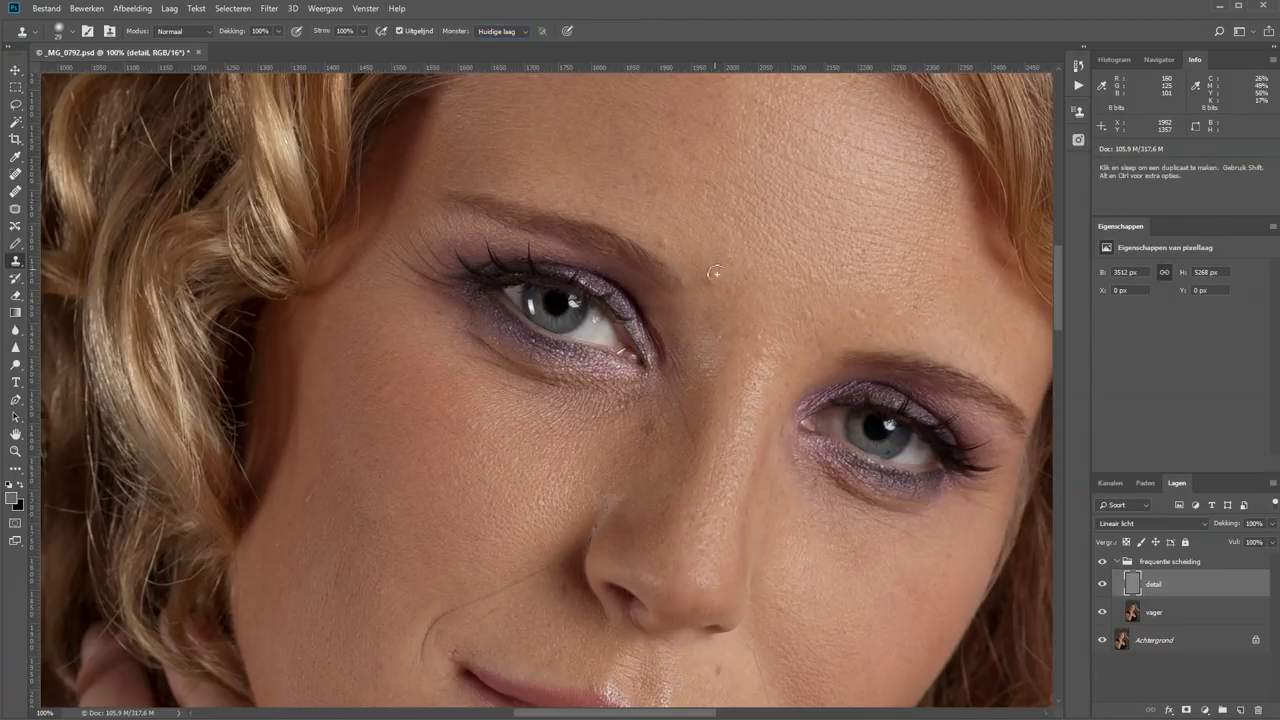
Step: Clone out forehead and nose blemishes from clean forehead skin, then select the 'vager' layer
left_click(665, 226, "alt")
left_click(654, 162, "alt")
left_click(702, 181, "alt")
left_click(855, 311, "alt")
left_click(824, 305, "alt")
left_click(629, 456, "alt")
left_click(1146, 609)
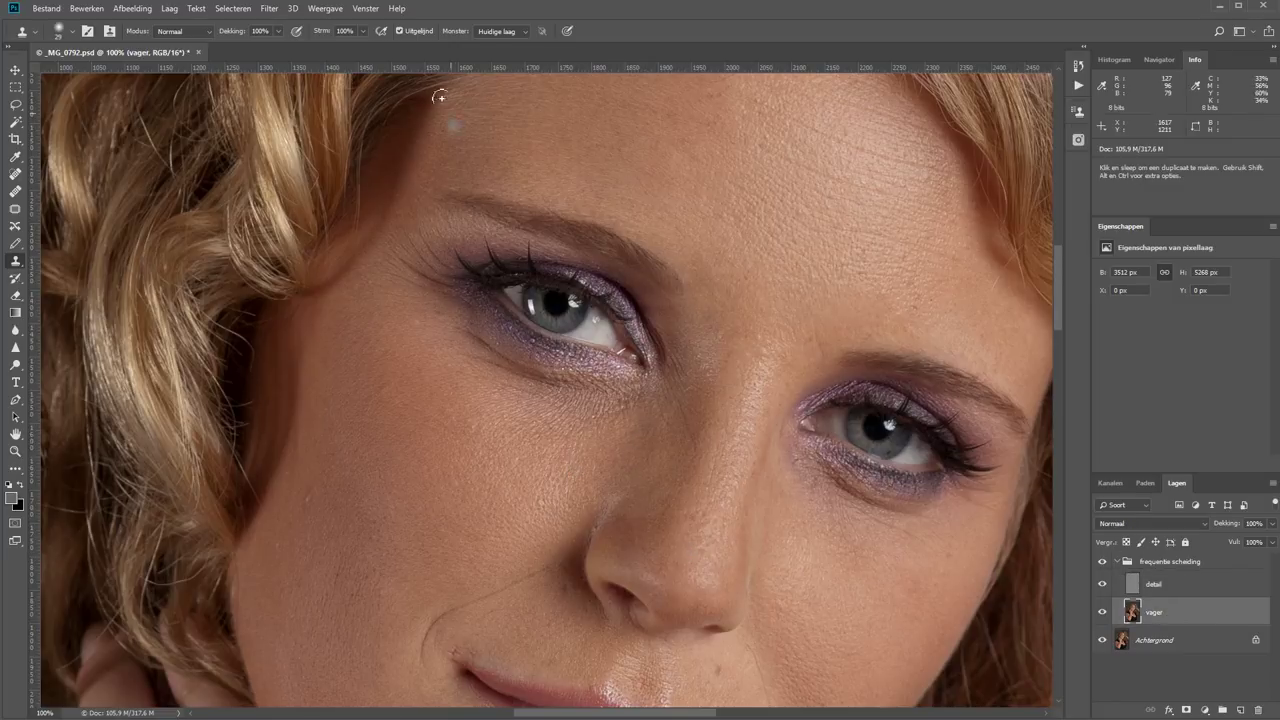
Step: Give a lassoed cheek patch beside the nose an 8.4-pixel Gaussian blur, then reselect 'detail'
key("l")
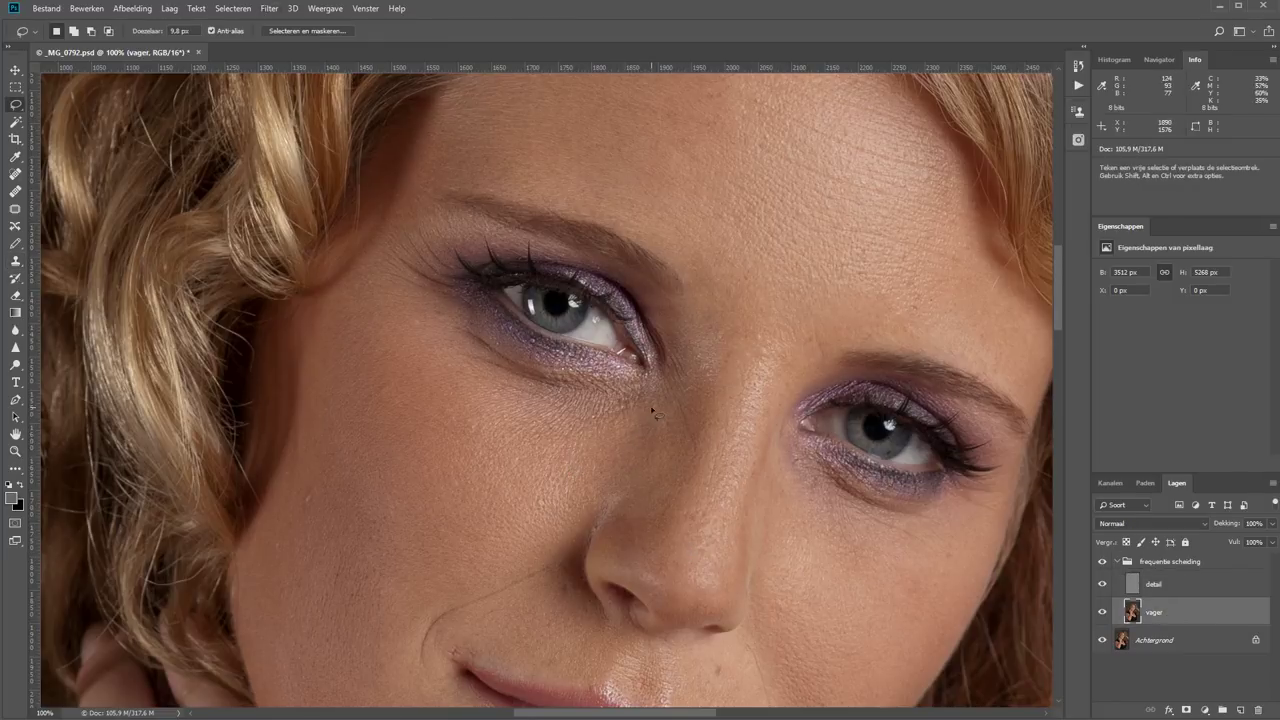
left_click_drag(673, 433, 652, 410)
left_click(269, 8)
left_click(474, 247)
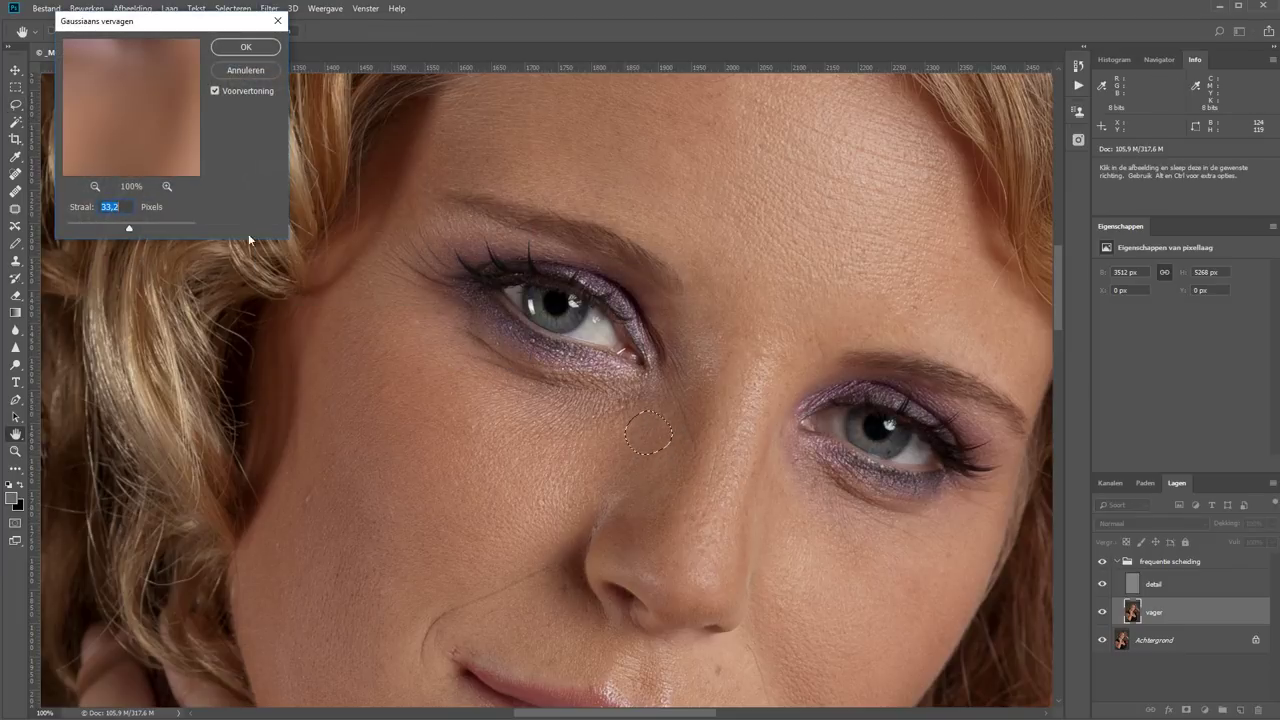
left_click_drag(102, 228, 113, 233)
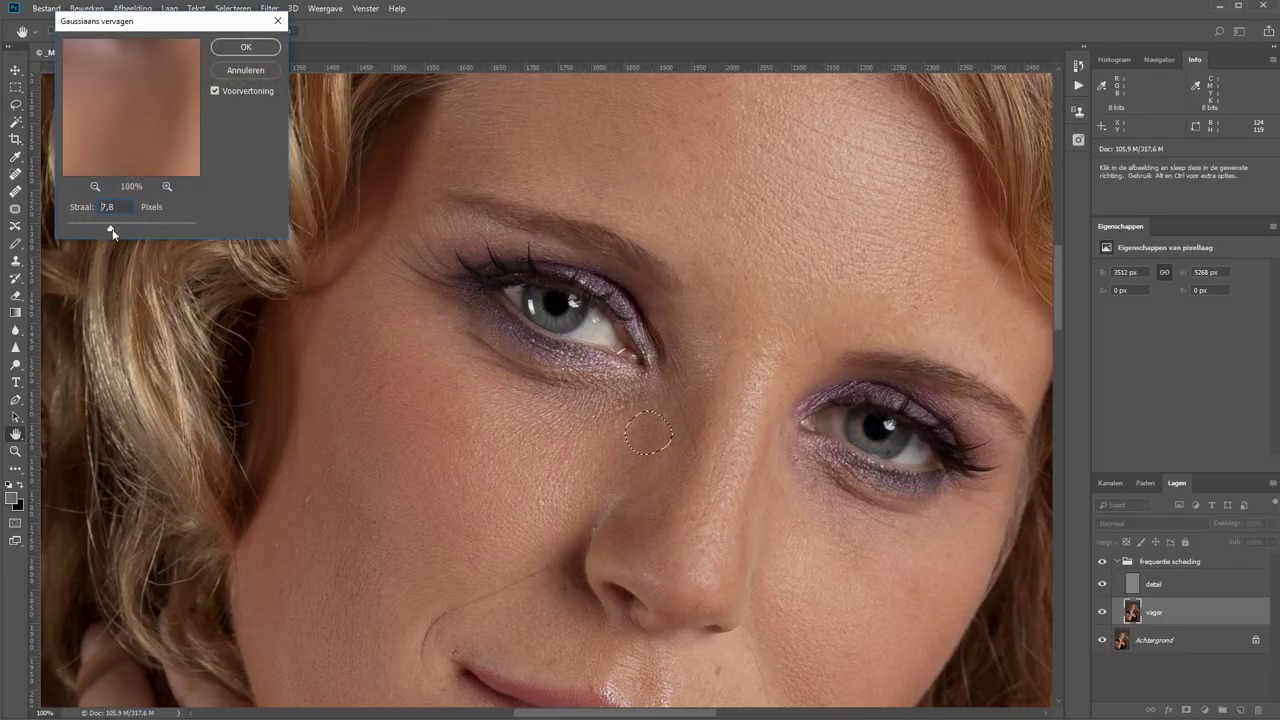
left_click(246, 47)
left_click(1149, 584)
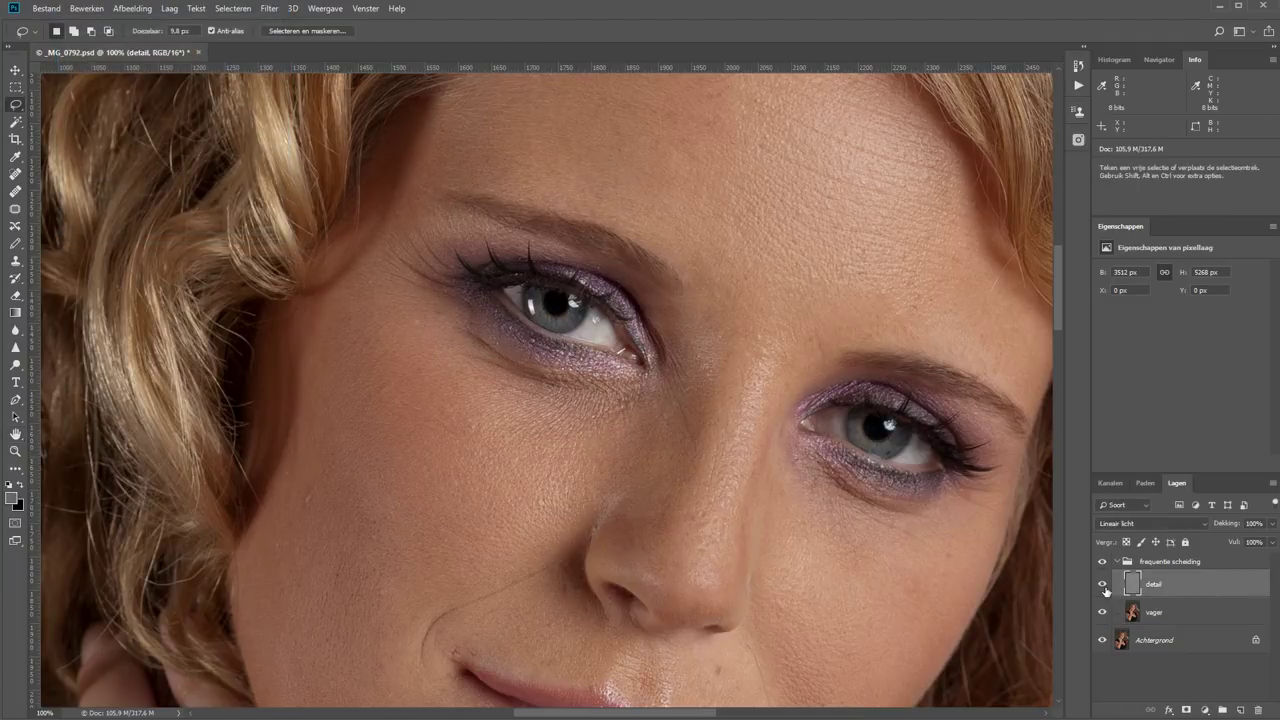
Step: Clone over a left-cheek blemish from nearby clean skin, then pan to the nose and lips
key("s")
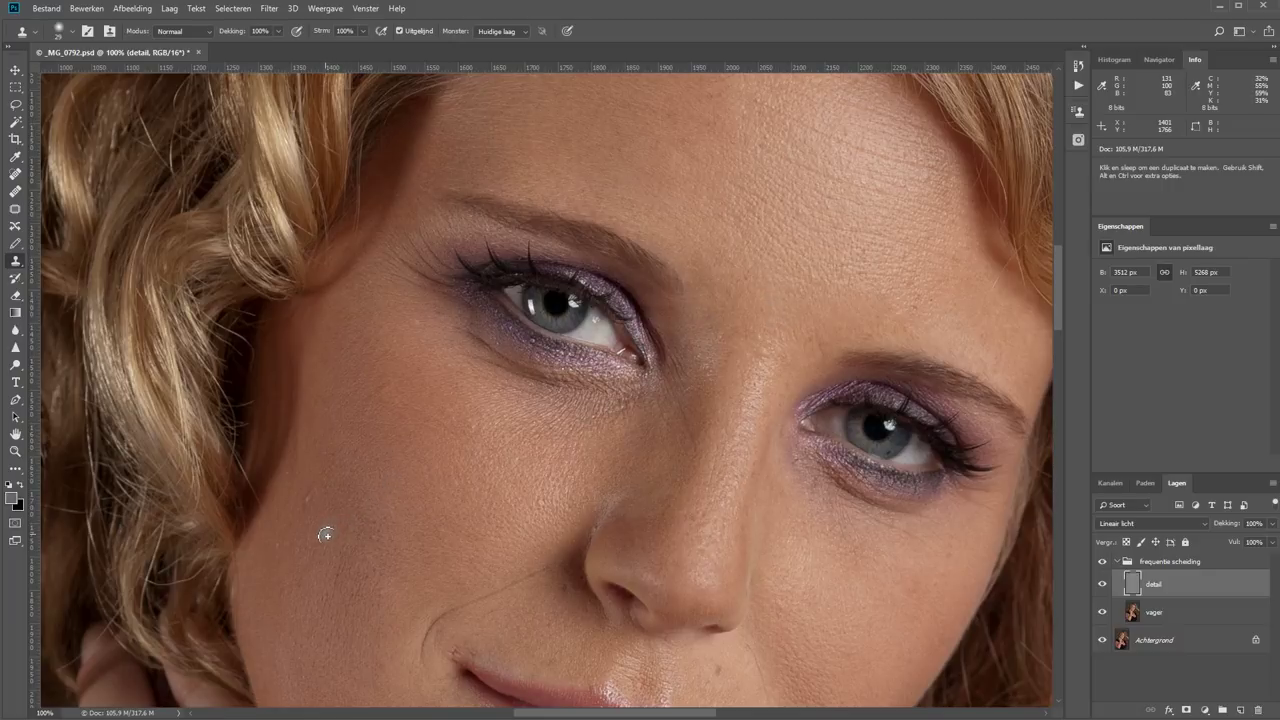
left_click(324, 535, "alt")
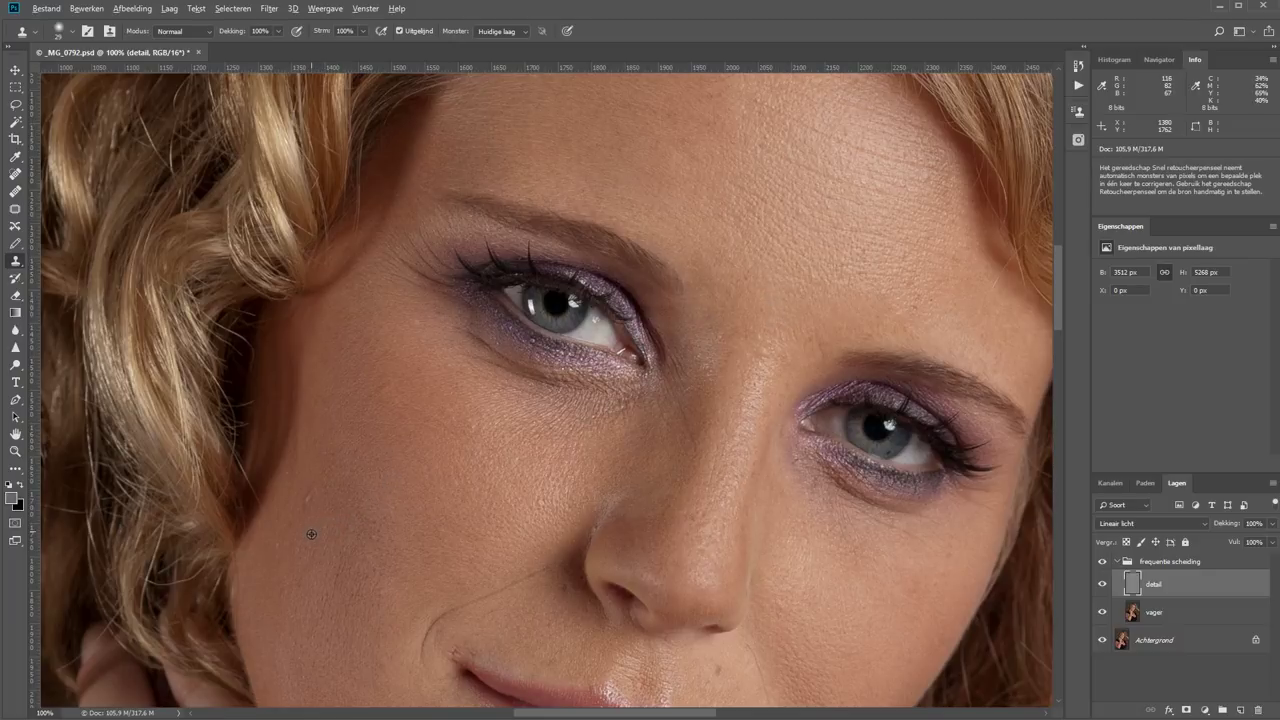
left_click(314, 526, "alt")
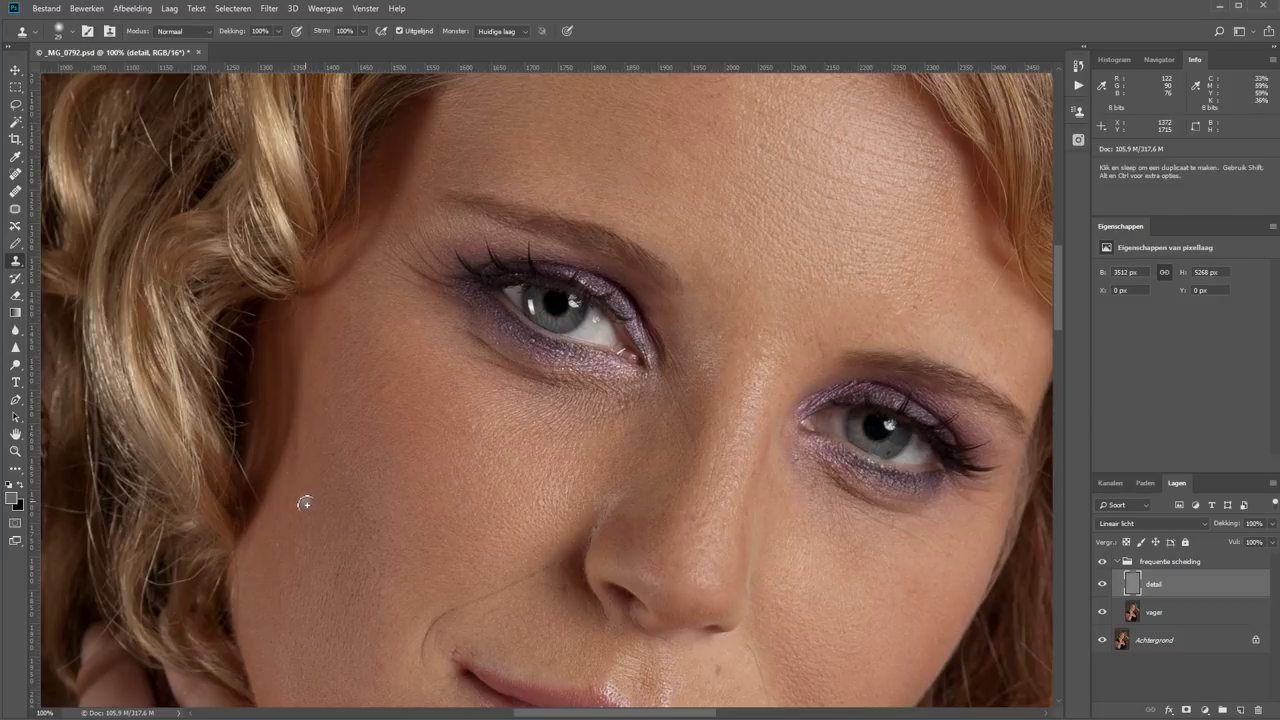
left_click(349, 599, "alt")
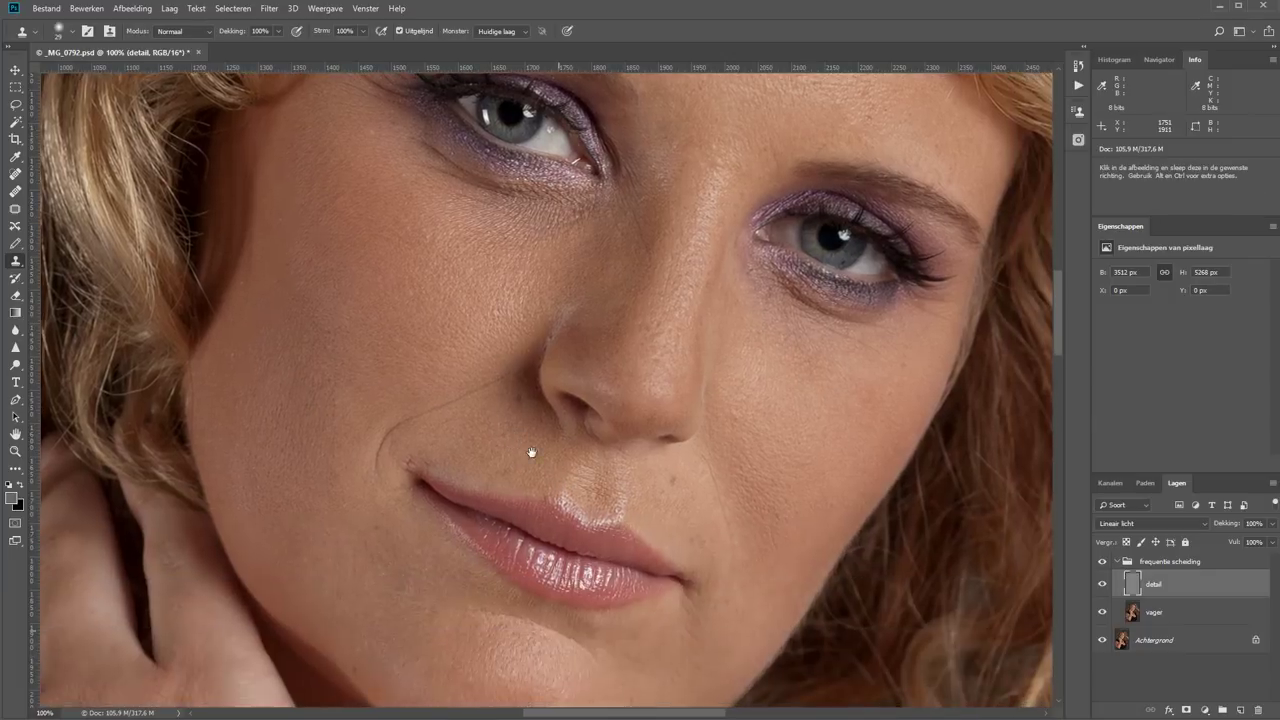
left_click_drag(594, 680, 539, 460)
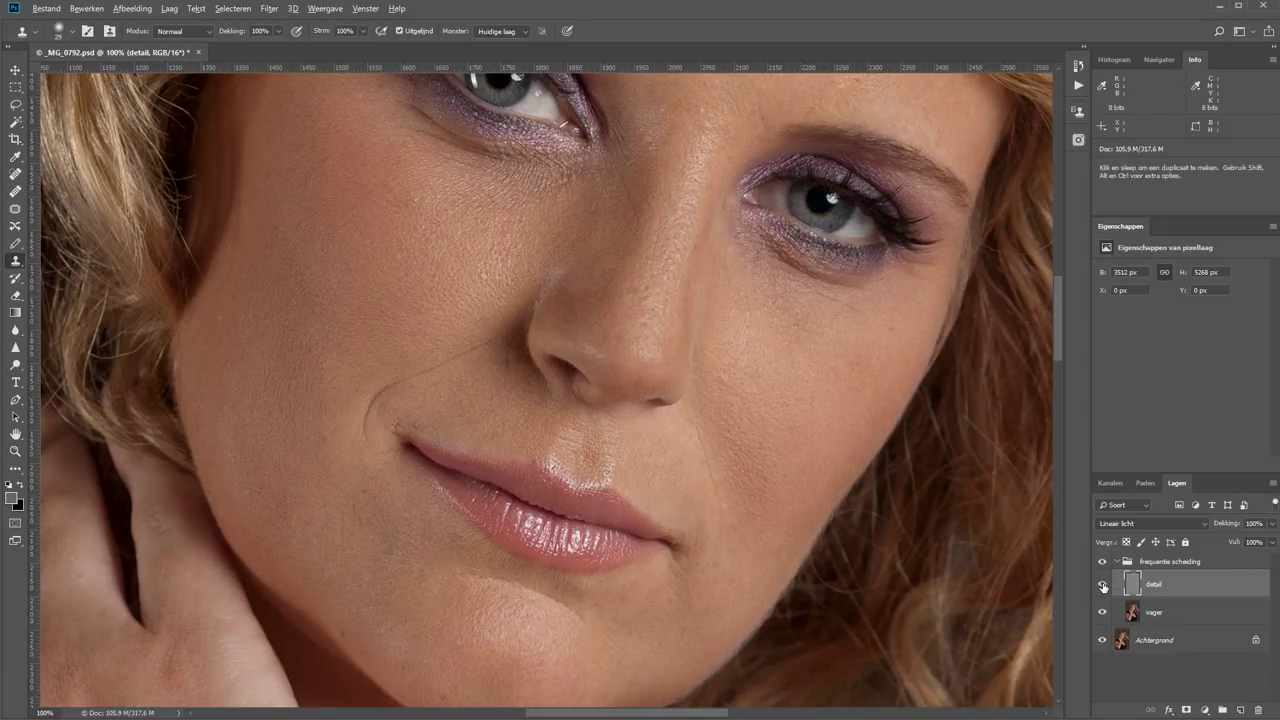
Step: Briefly solo the 'detail' layer, then clone clean texture over the right-cheek blemishes
left_click(1103, 585, "alt")
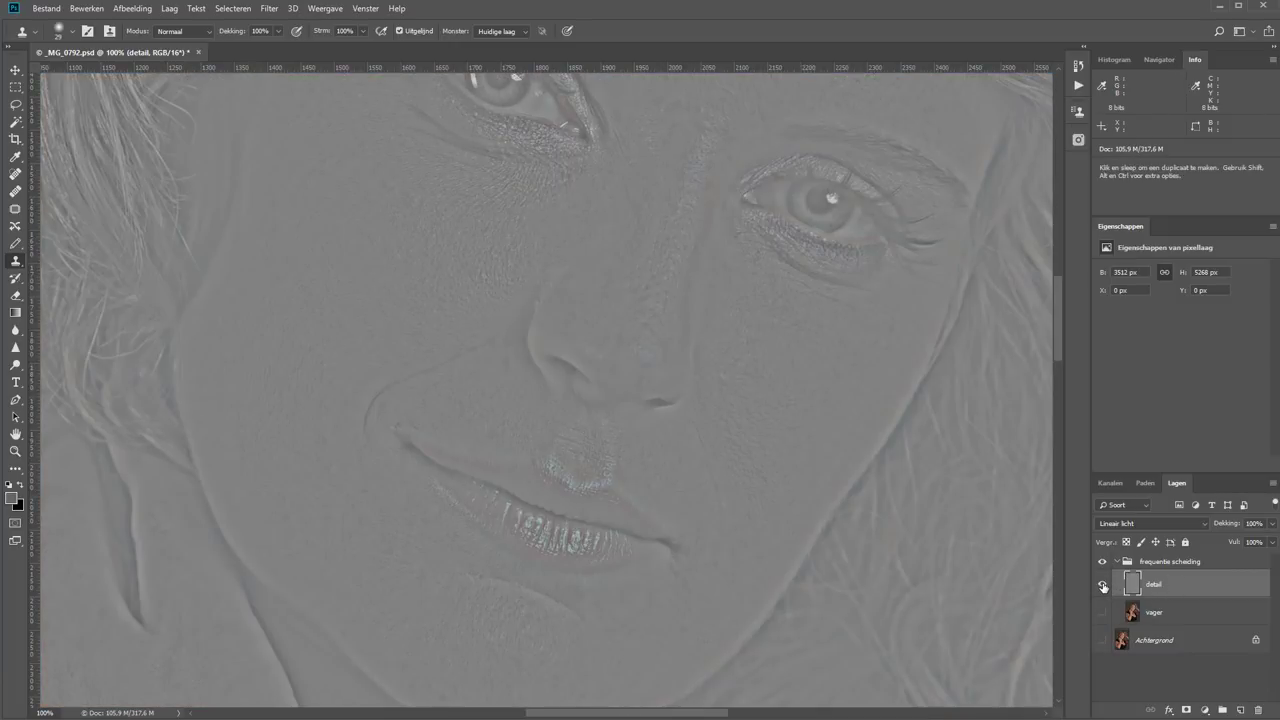
left_click(1103, 585, "alt")
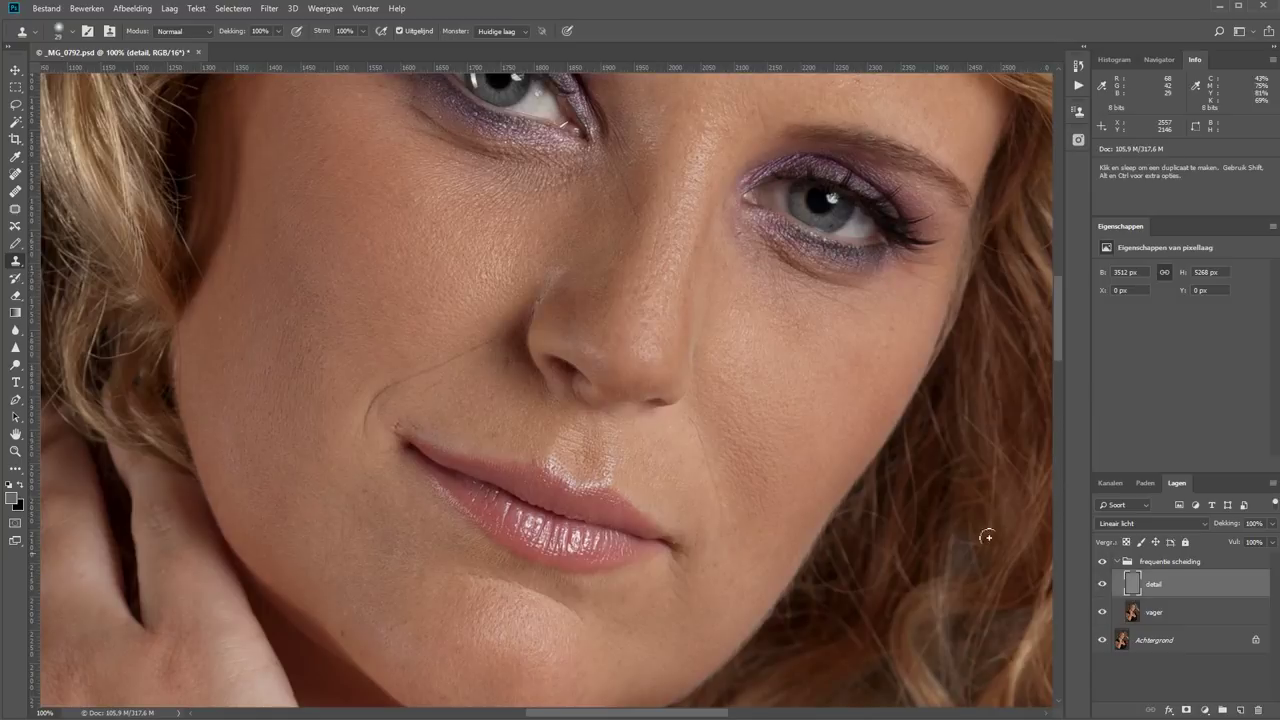
left_click(864, 328, "alt")
left_click_drag(893, 335, 896, 318)
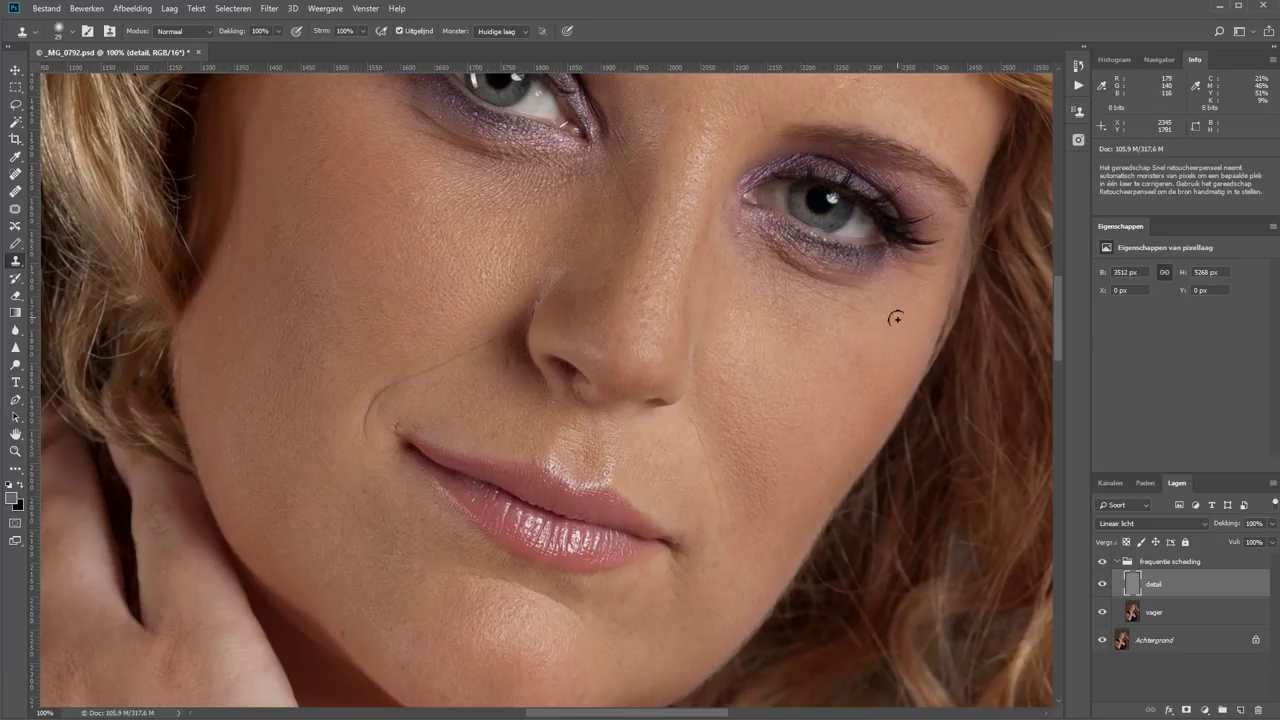
Step: Clone away four spots on the left cheek using nearby clean skin
left_click(303, 430, "alt")
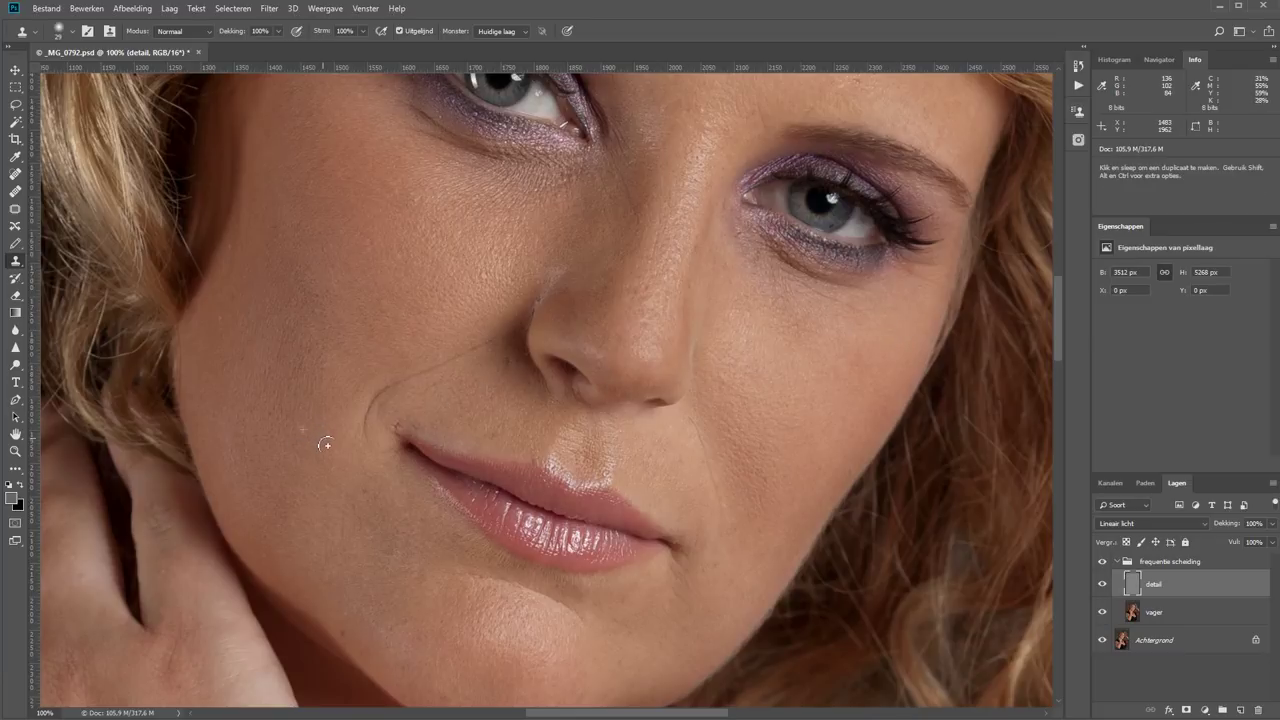
left_click(362, 500)
left_click(326, 507, "alt")
left_click(355, 647, "alt")
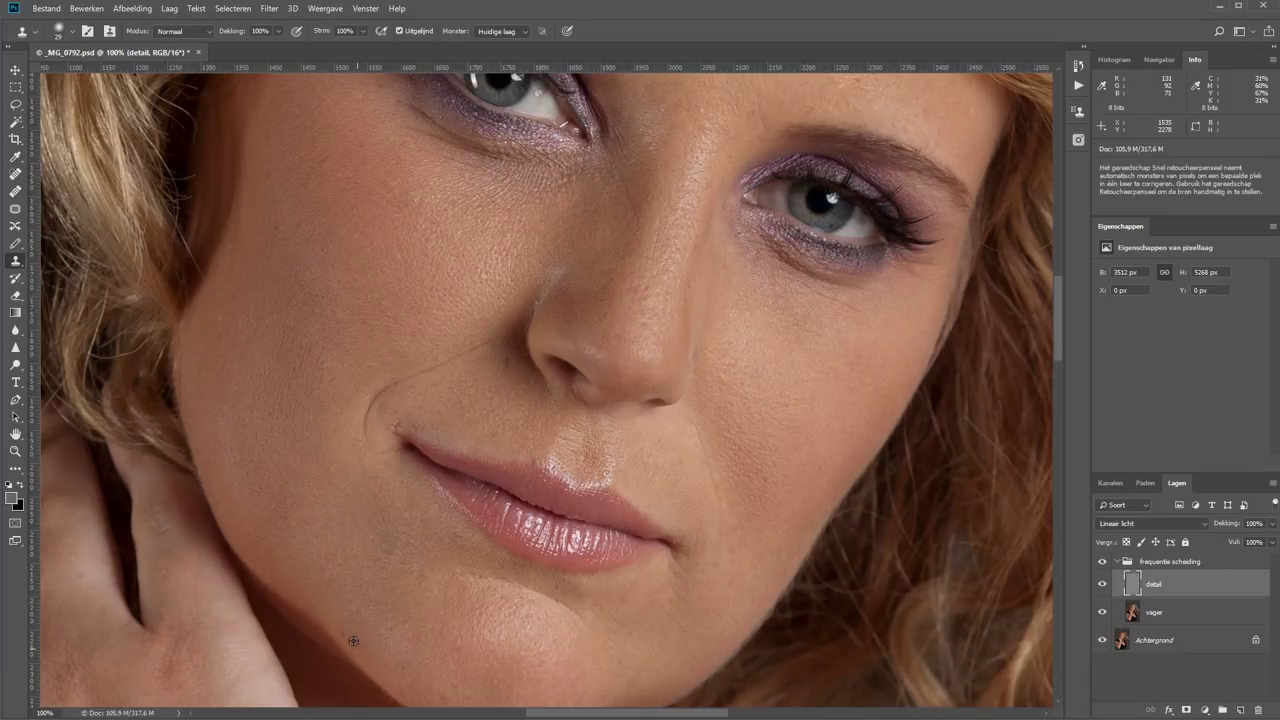
left_click(400, 665, "alt")
key("alt")
left_click(447, 679, "alt")
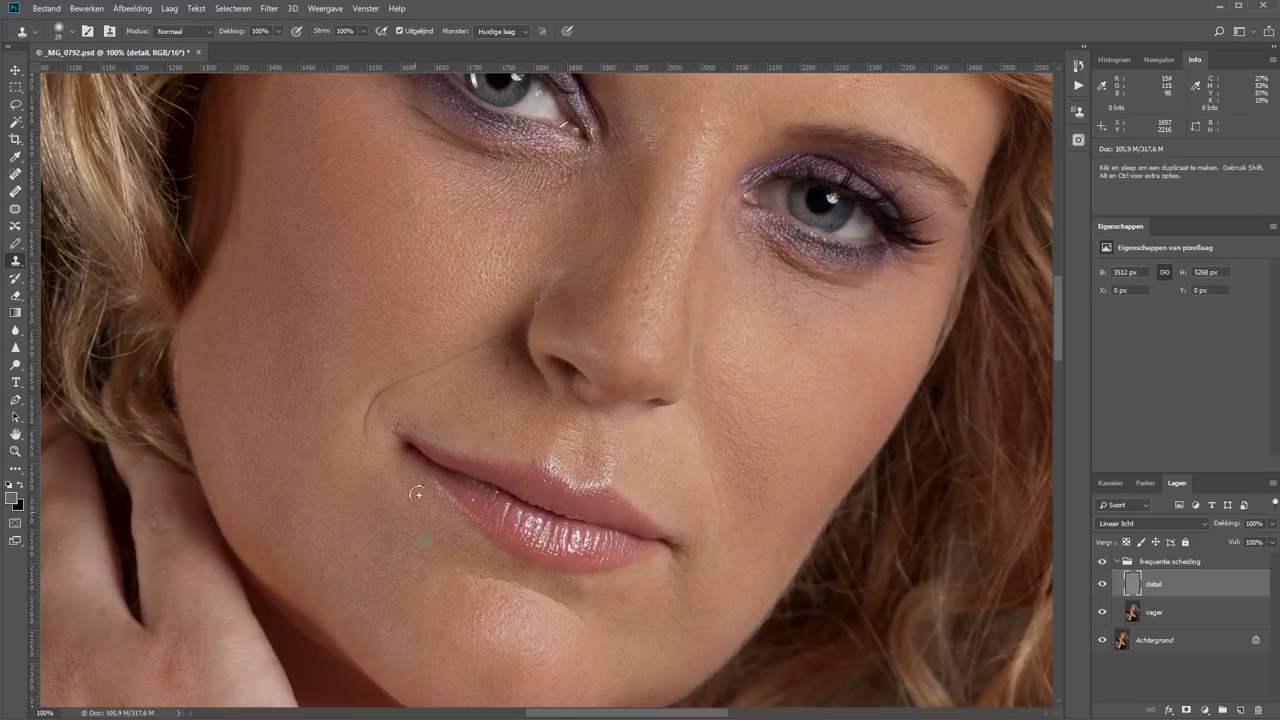
Step: Clone out the spots at the lip corner and along the smile line
key("alt")
left_click(484, 369, "alt")
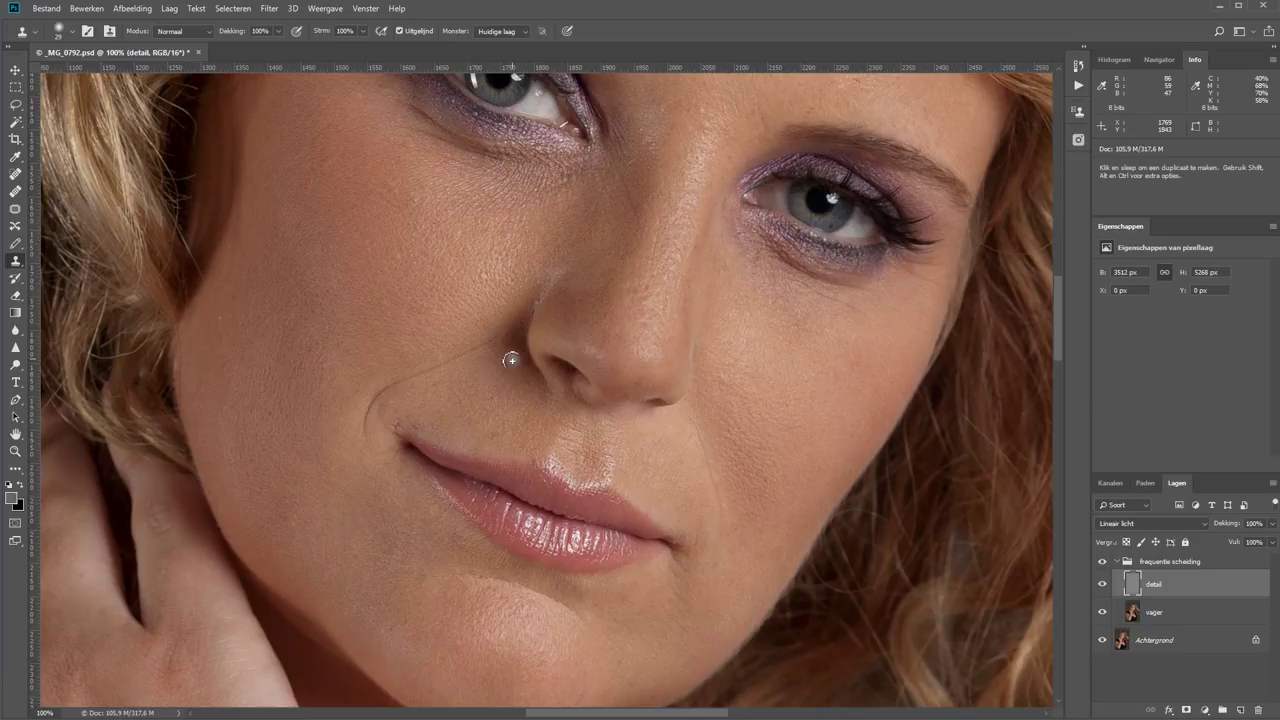
key("alt")
left_click(486, 436, "alt")
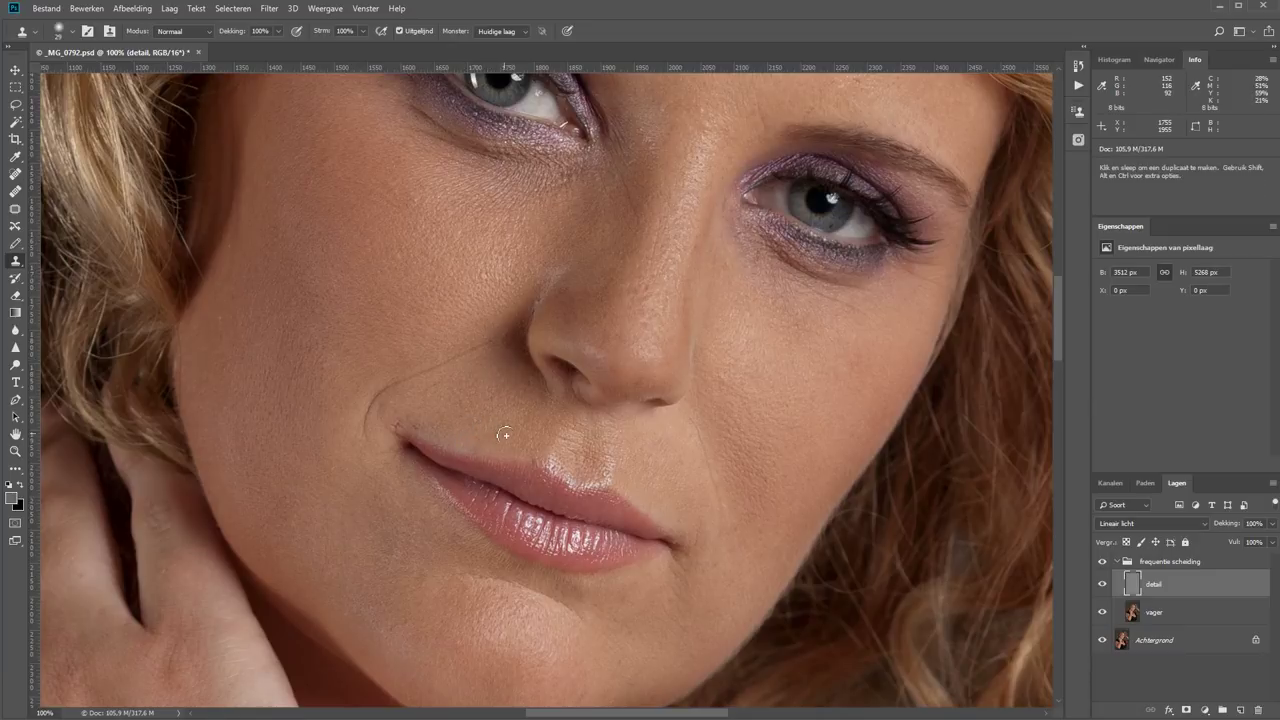
left_click(395, 426, "alt")
left_click(396, 410, "alt")
left_click(437, 386, "alt")
Step: Clone out a spot between the eyes, then pan over the forehead, nose and cheek
scroll(594, 385, "up", 2)
scroll(600, 366, "up", 1)
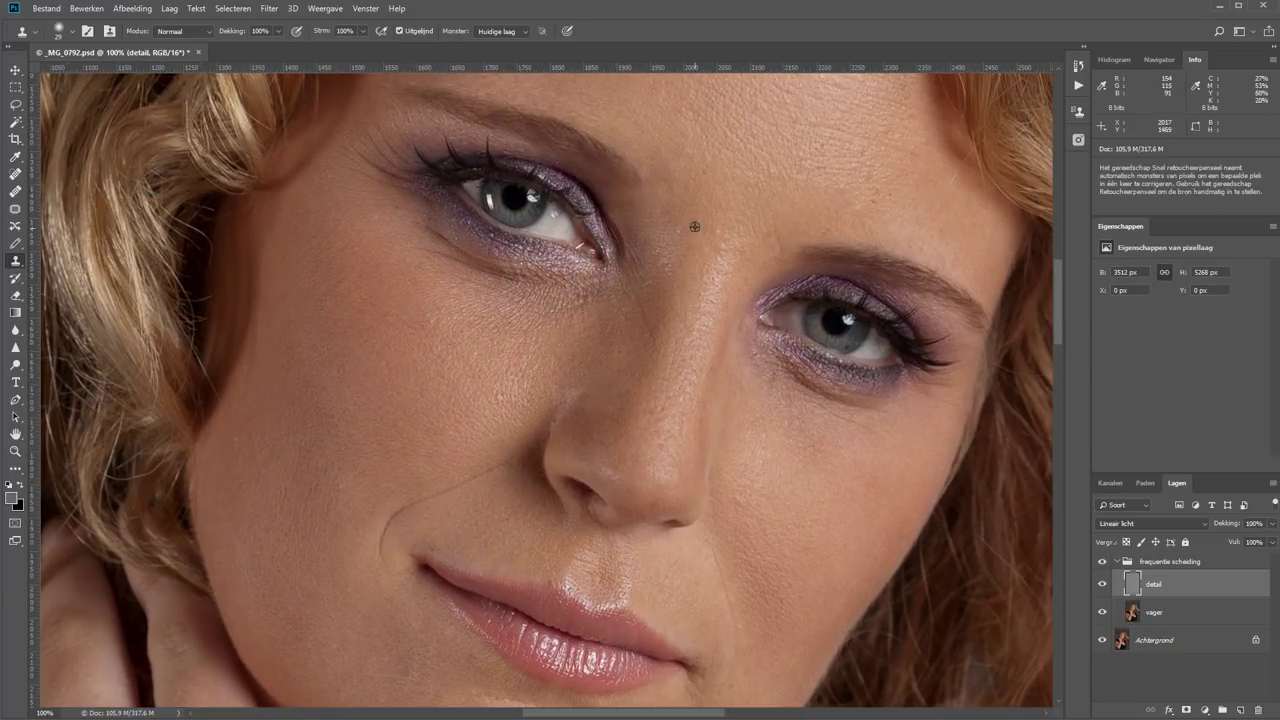
left_click(695, 205, "alt")
left_click_drag(872, 147, 814, 274)
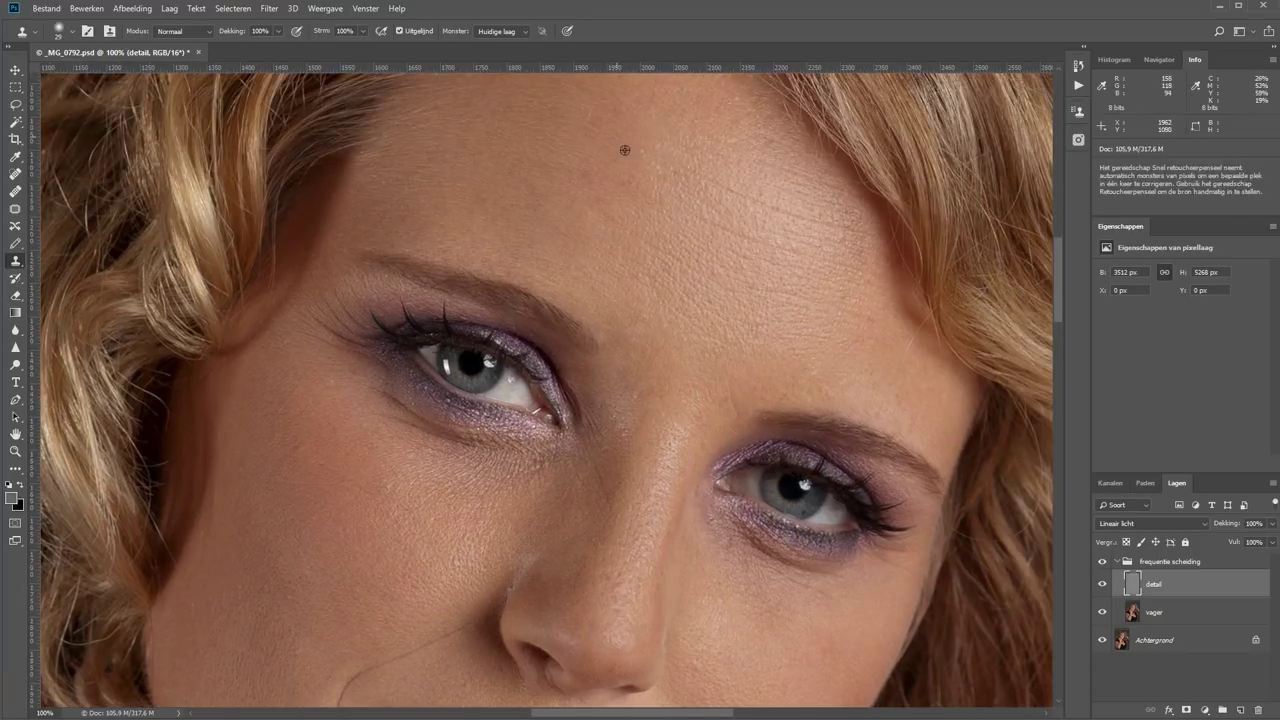
scroll(560, 234, "up", 1)
scroll(560, 234, "left", 1)
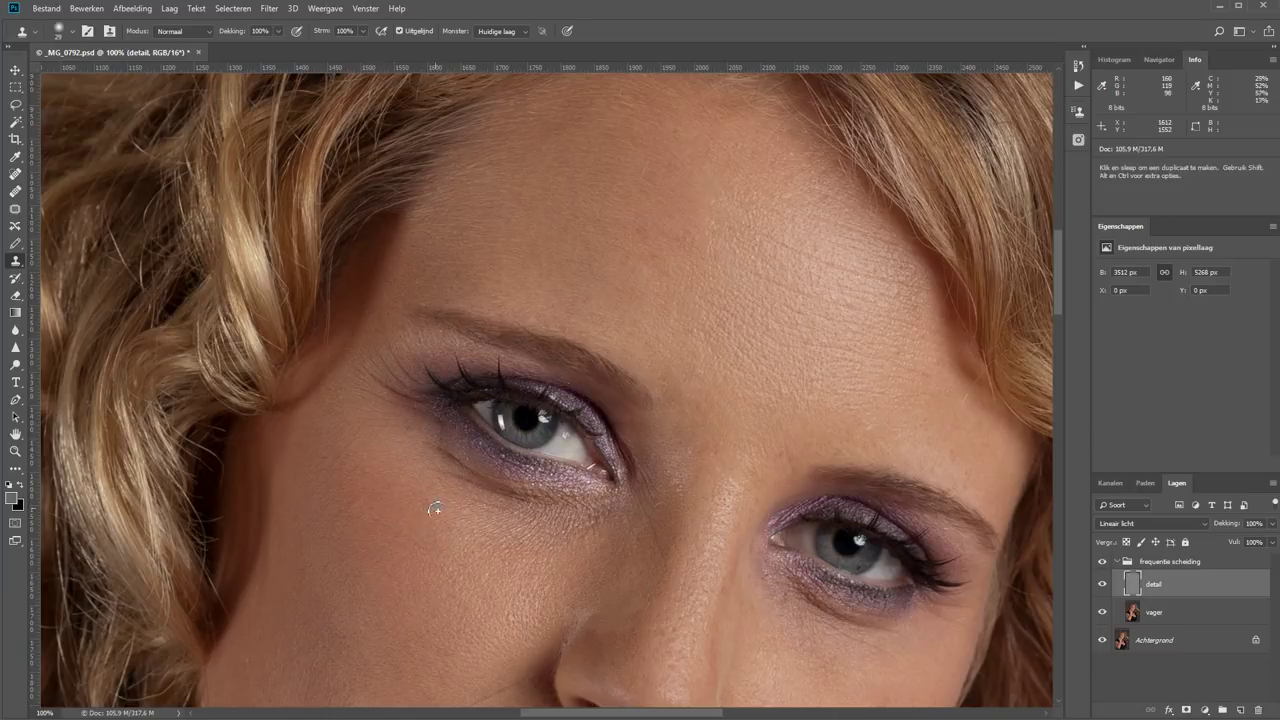
scroll(589, 282, "up", 2)
scroll(589, 282, "right", 1)
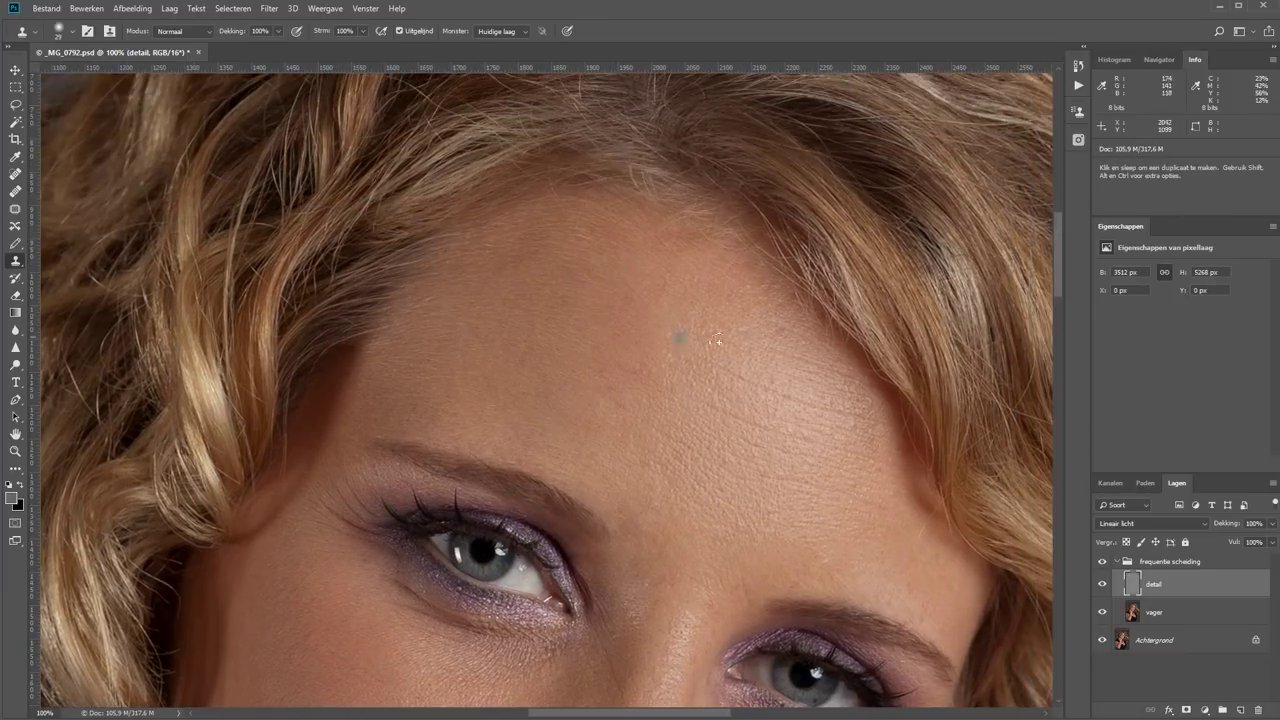
left_click_drag(780, 400, 658, 321)
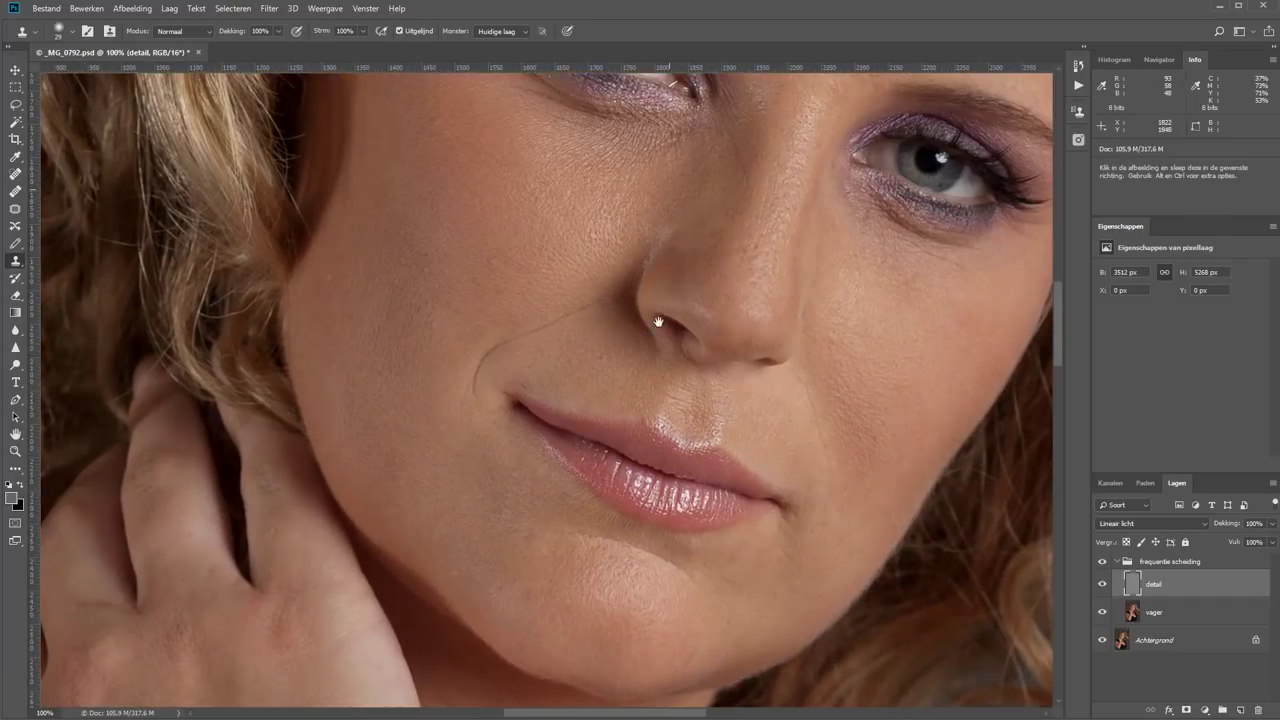
left_click_drag(714, 149, 684, 249)
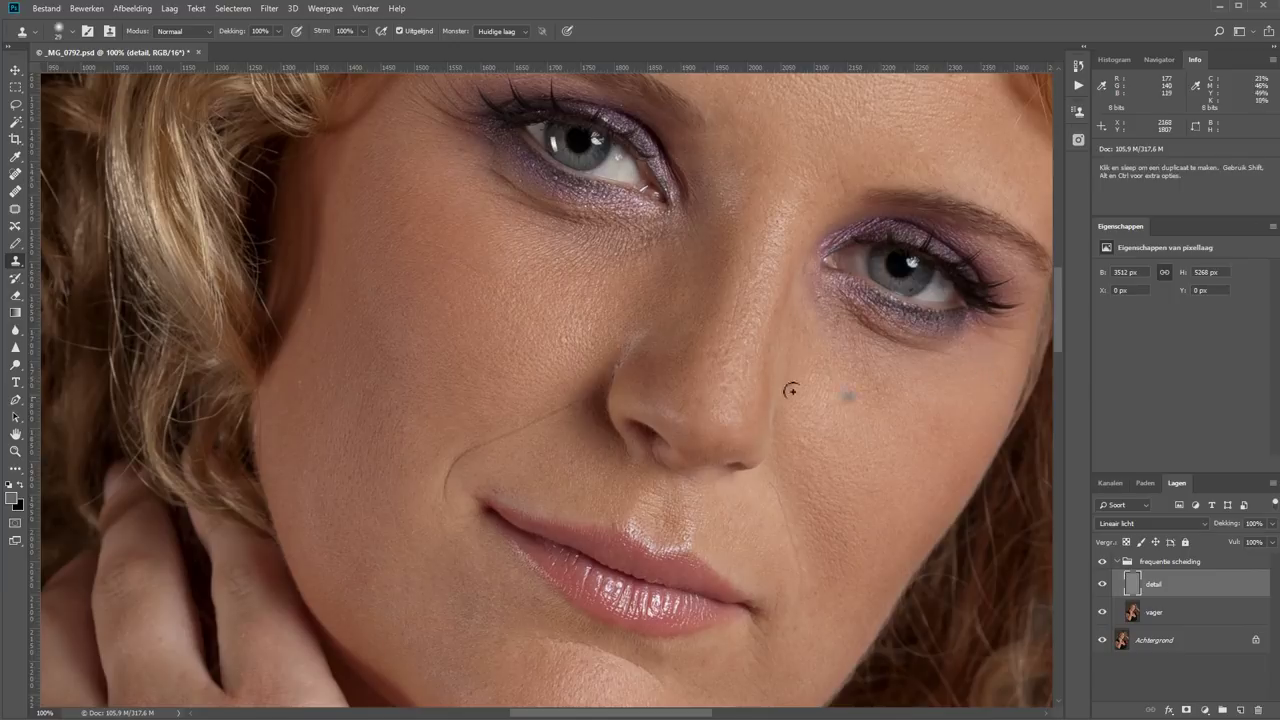
left_click_drag(780, 380, 720, 388)
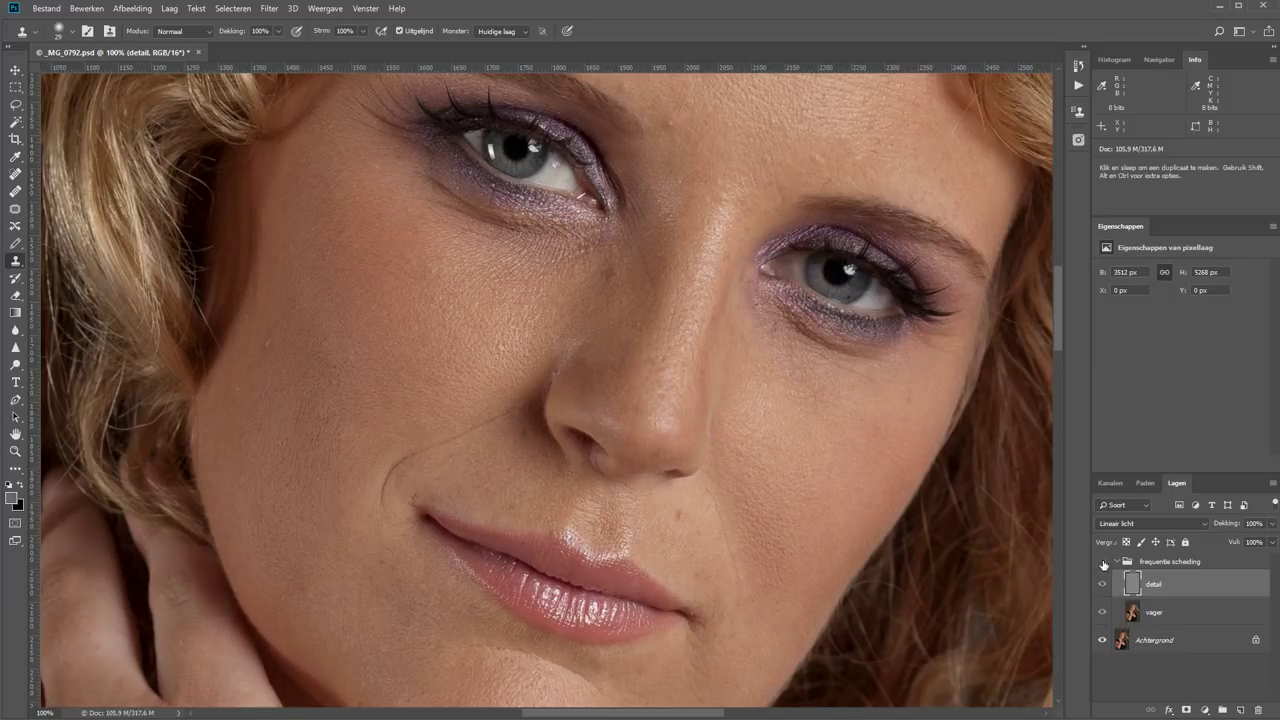
left_click(1103, 563)
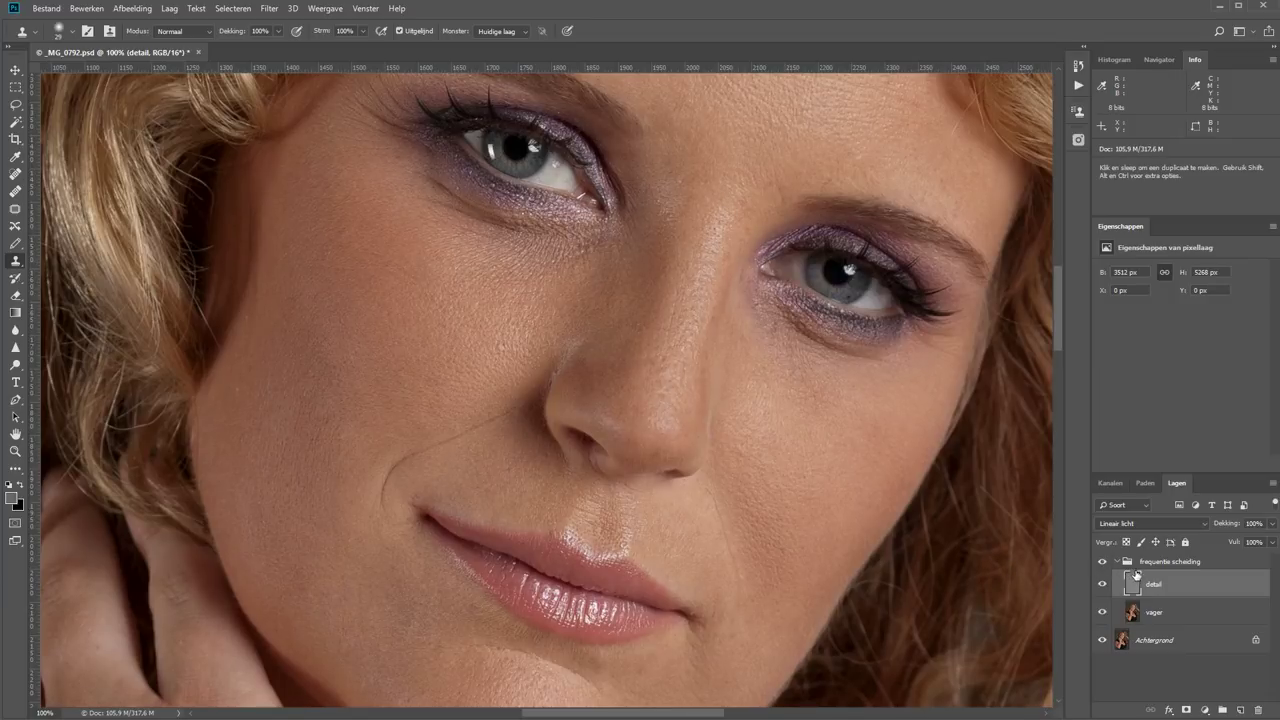